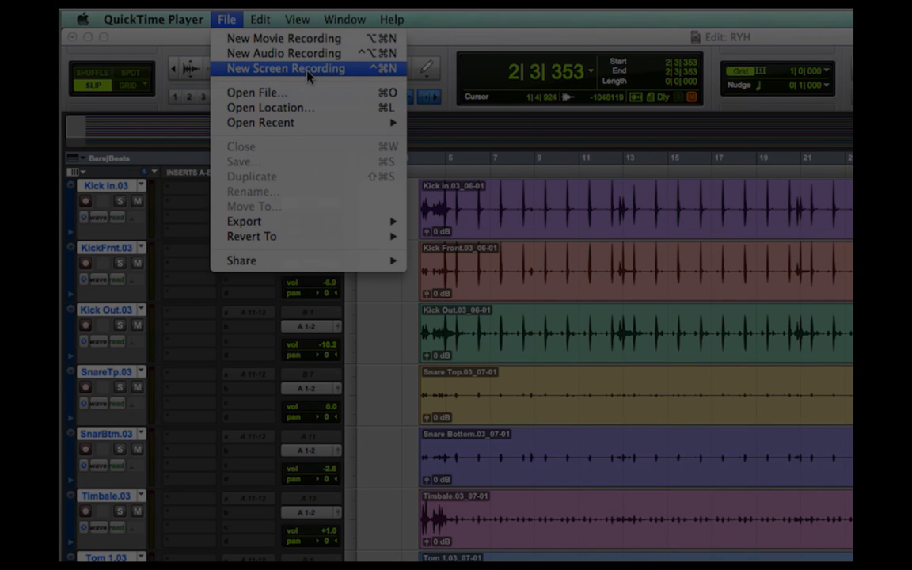
- Start a new screen recording in QuickTime Player and demonstrate selecting the Kick Front and Kick In clips in Pro Tools
{"action": "left_click", "coordinate": [307, 71]}
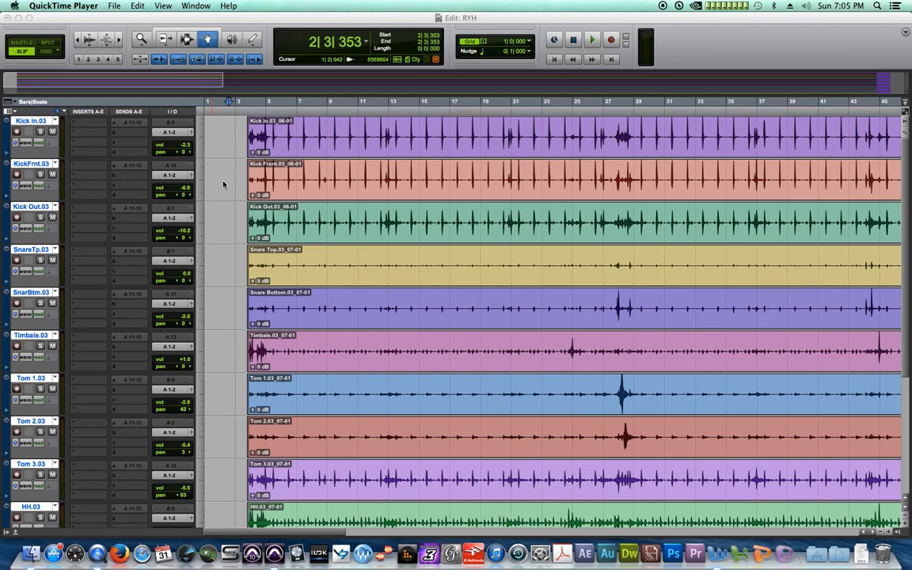
{"action": "left_click", "coordinate": [280, 141]}
{"action": "left_click", "coordinate": [285, 189]}
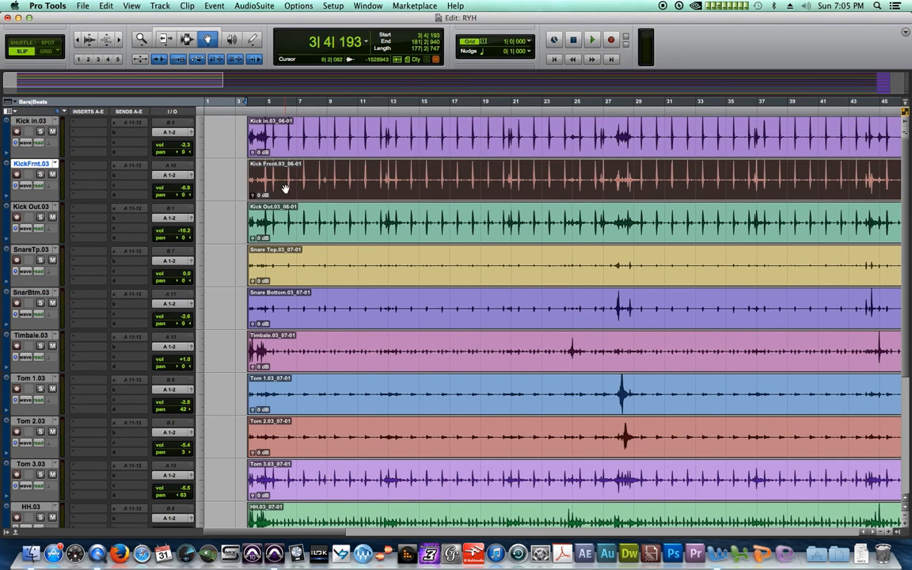
{"action": "left_click", "coordinate": [290, 148]}
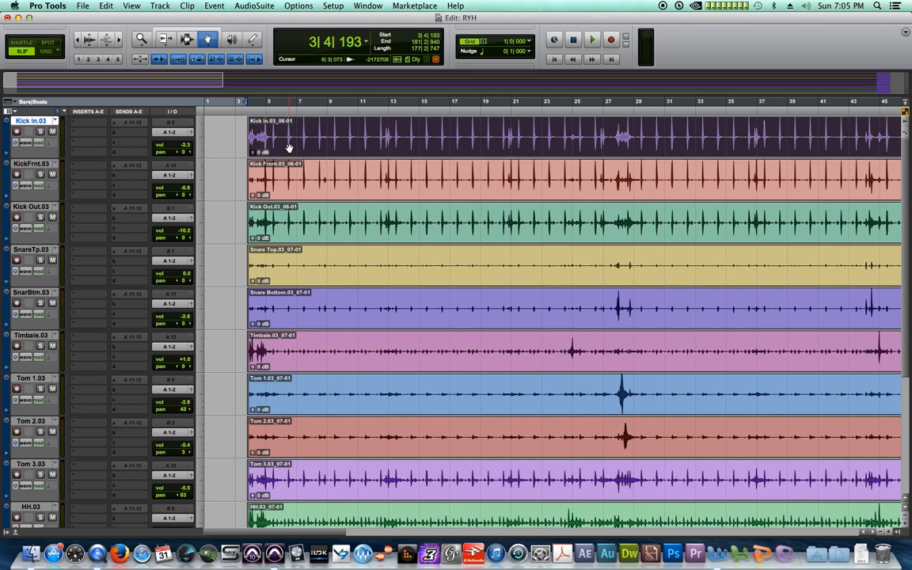
{"action": "left_click", "coordinate": [219, 103]}
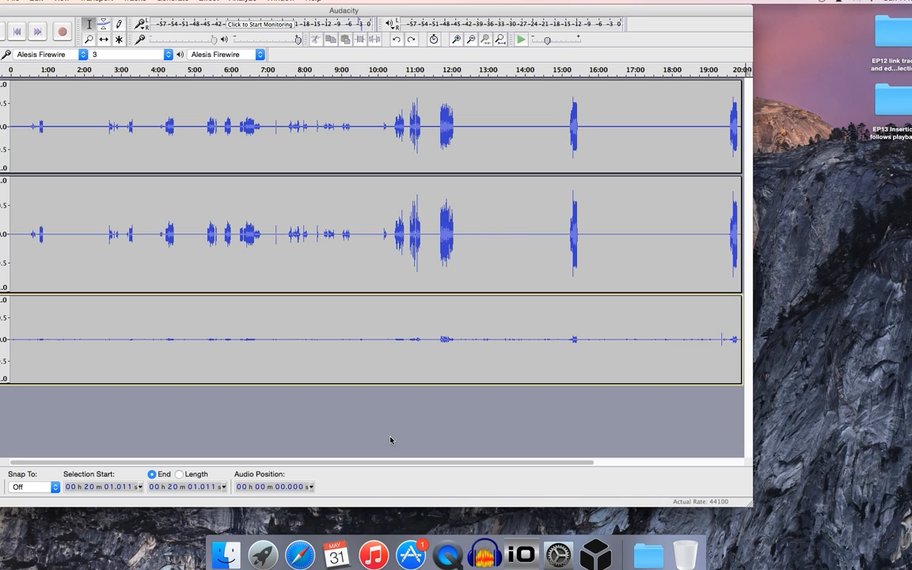
- In Audacity, review the available recording devices and recording channel counts, keeping Alesis Firewire and 3 channels
{"action": "left_click", "coordinate": [83, 56]}
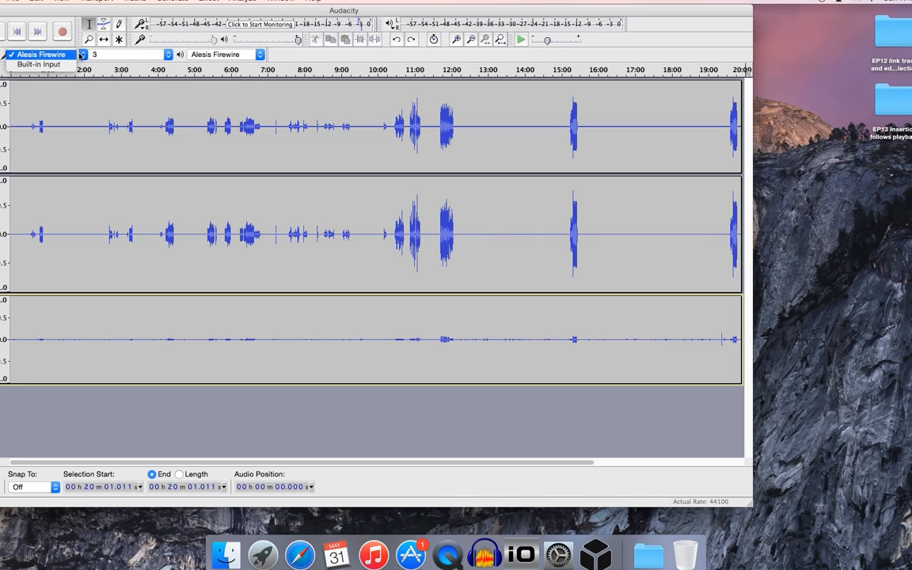
{"action": "left_click", "coordinate": [75, 55]}
{"action": "left_click", "coordinate": [169, 56]}
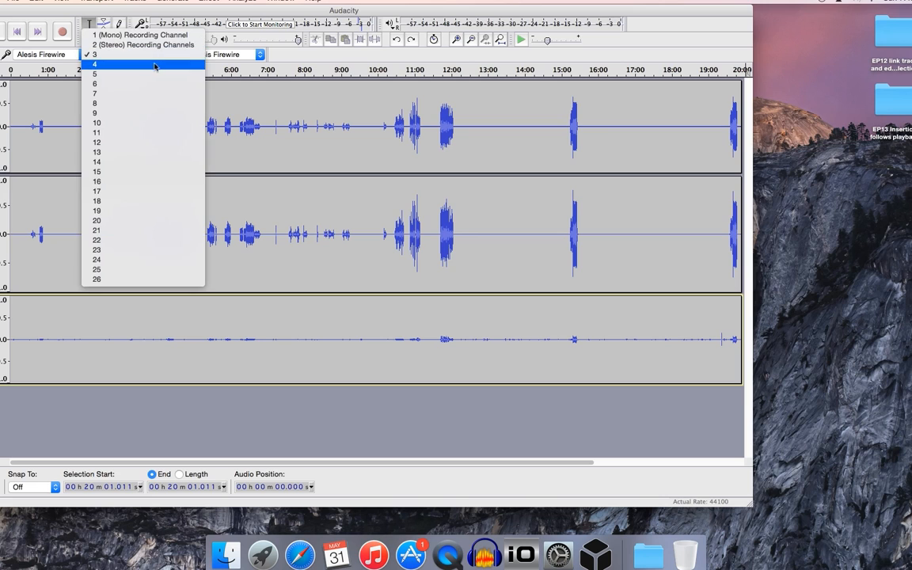
{"action": "left_click", "coordinate": [270, 374]}
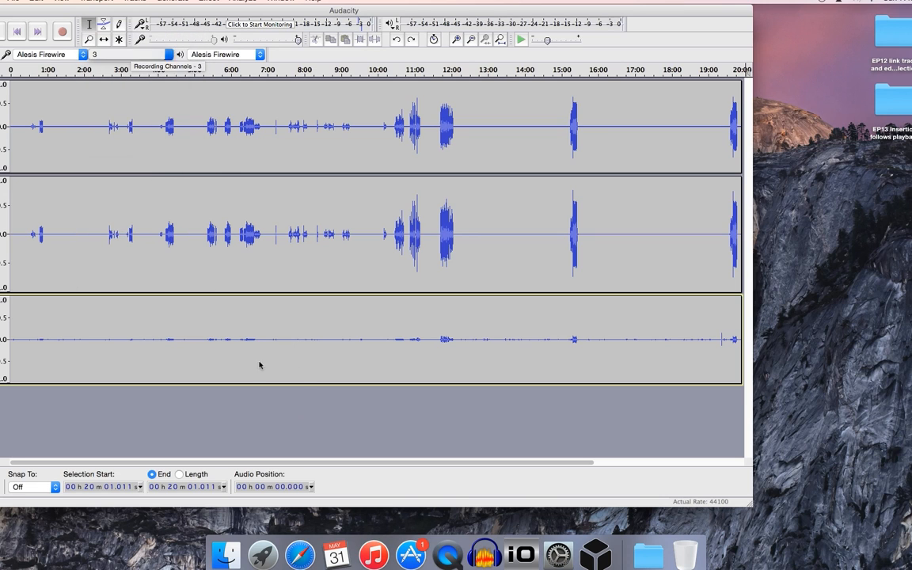
- Highlight a stretch of each of the three recorded tracks in turn, the last from about 2:08 to 13:02
{"action": "left_click_drag", "start_coordinate": [109, 127], "coordinate": [470, 143]}
{"action": "left_click_drag", "start_coordinate": [93, 191], "coordinate": [473, 259]}
{"action": "left_click_drag", "start_coordinate": [89, 326], "coordinate": [488, 345]}
{"action": "left_click", "coordinate": [501, 406]}
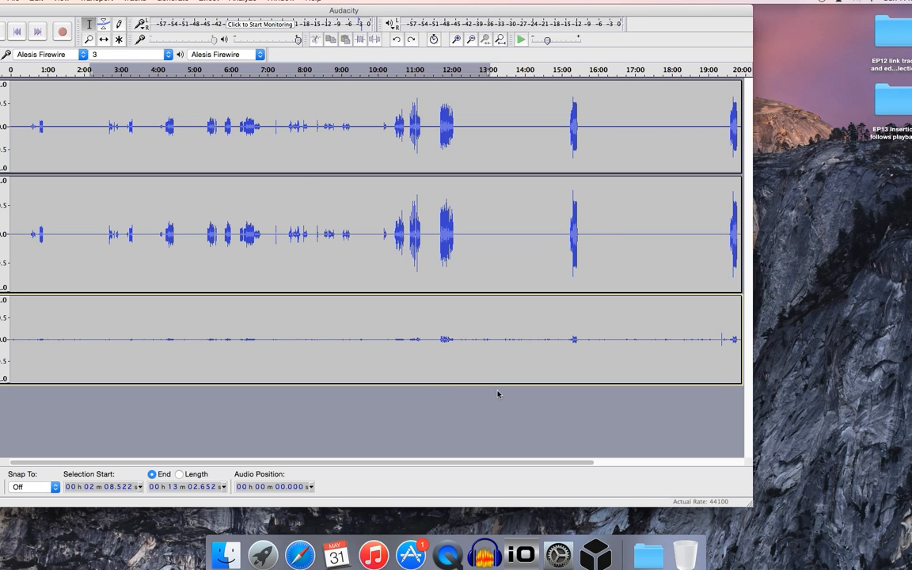
- Review the first track's options and the Export Multiple settings, and leave without exporting
{"action": "left_click", "coordinate": [17, 9]}
{"action": "left_click", "coordinate": [39, 153]}
{"action": "left_click", "coordinate": [433, 322]}
{"action": "left_click", "coordinate": [1, 87]}
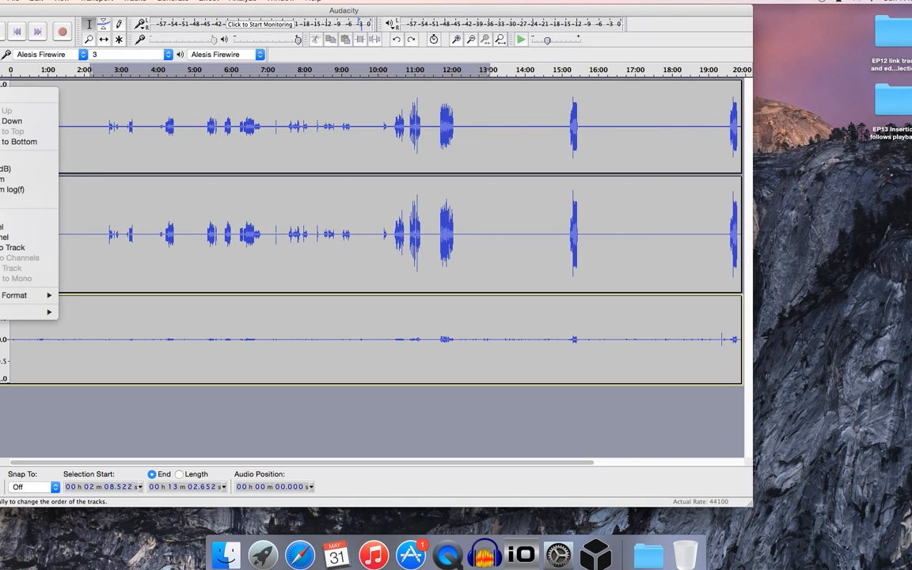
{"action": "left_click", "coordinate": [1, 248]}
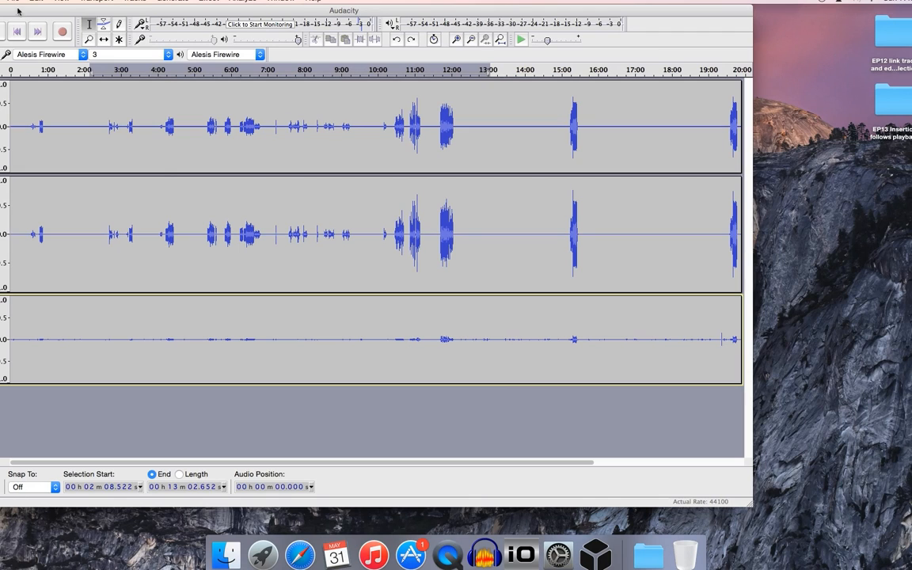
{"action": "left_click", "coordinate": [13, 2]}
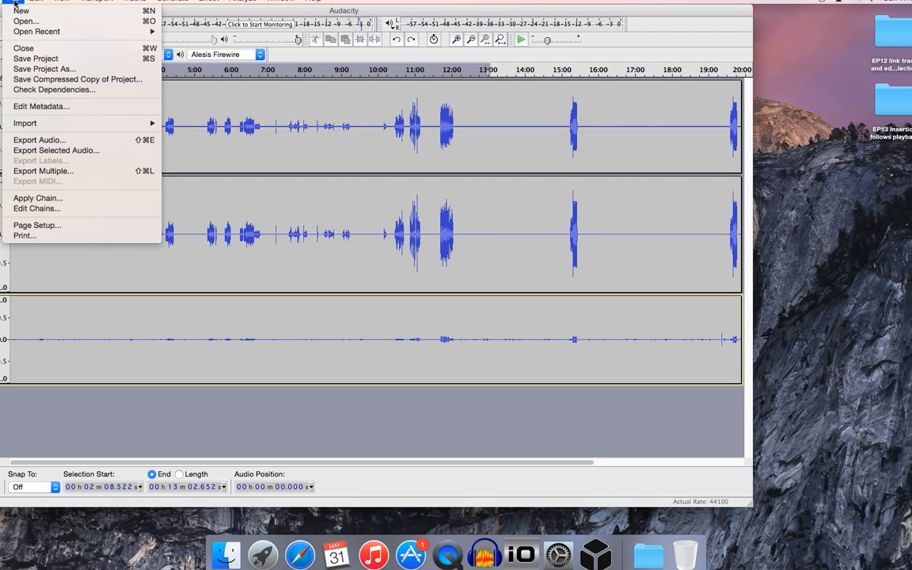
{"action": "left_click", "coordinate": [59, 171]}
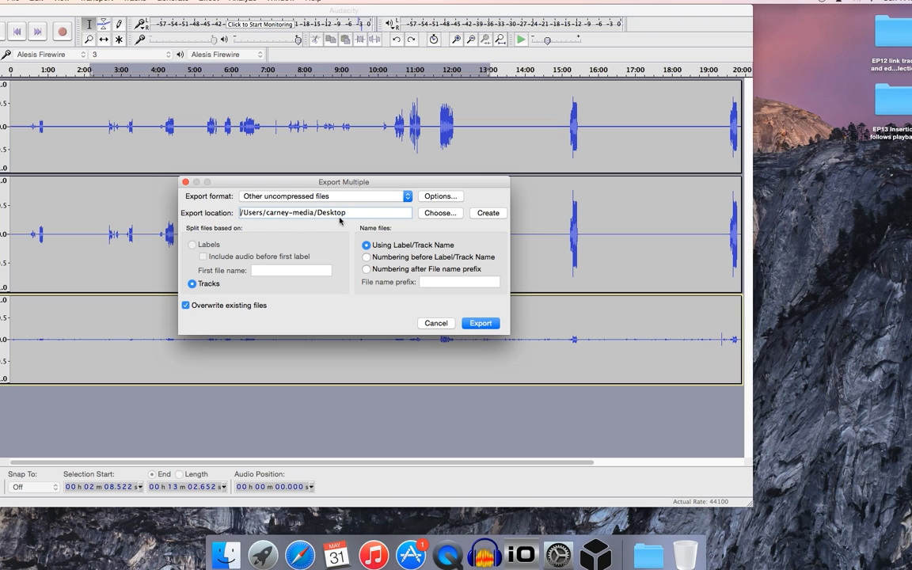
{"action": "left_click", "coordinate": [448, 323]}
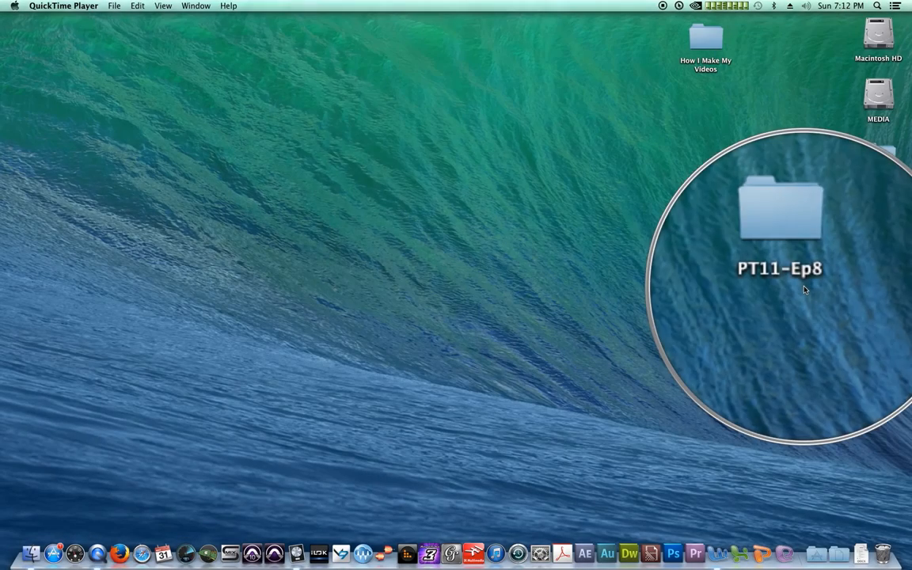
- Open the PT11-Ep8 folder on the desktop and skim through a quick preview of ep8video
{"action": "double_click", "coordinate": [799, 261]}
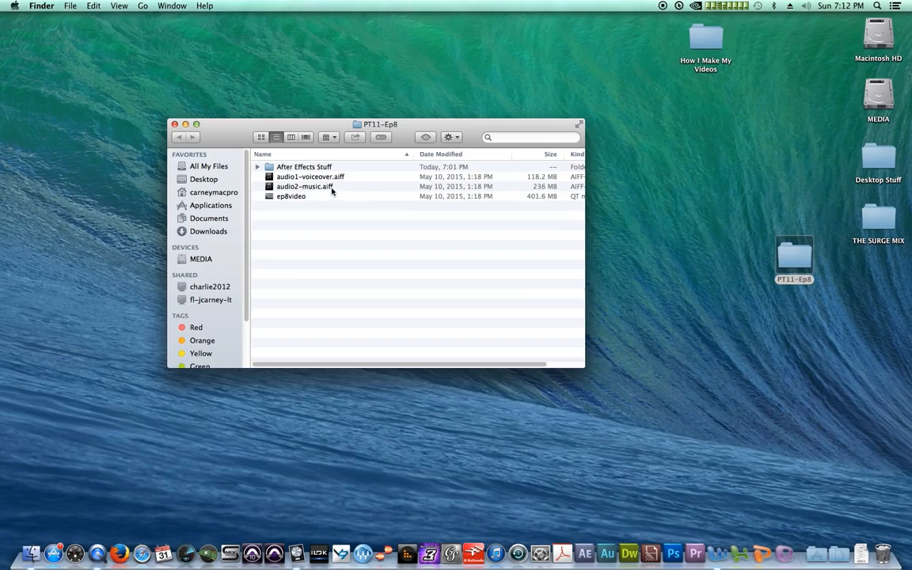
{"action": "left_click", "coordinate": [283, 197]}
{"action": "key", "text": "space"}
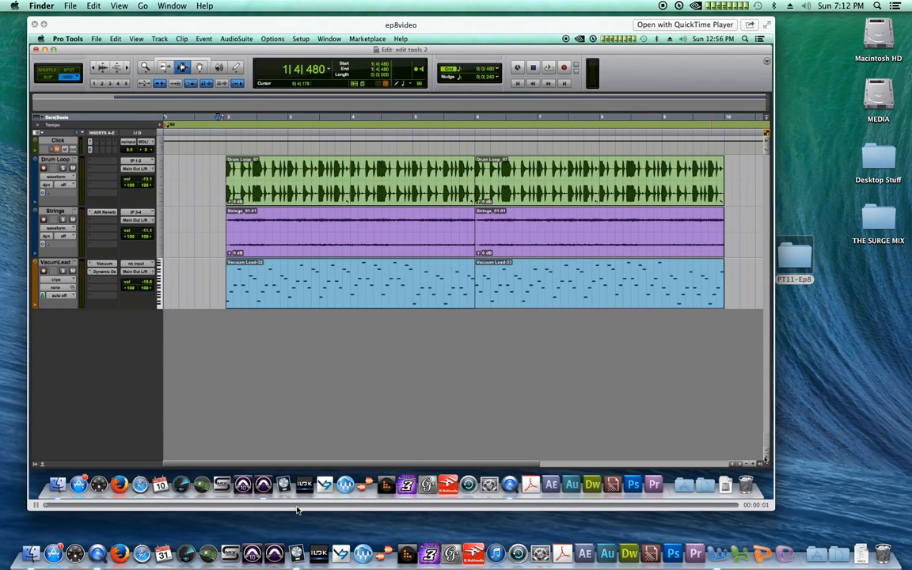
{"action": "left_click_drag", "start_coordinate": [297, 505], "coordinate": [456, 504]}
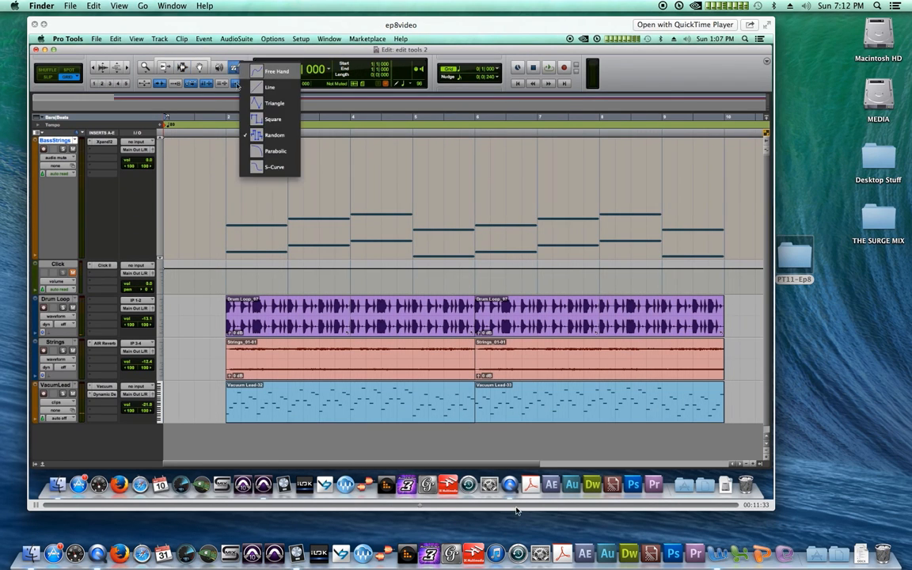
{"action": "left_click", "coordinate": [516, 507]}
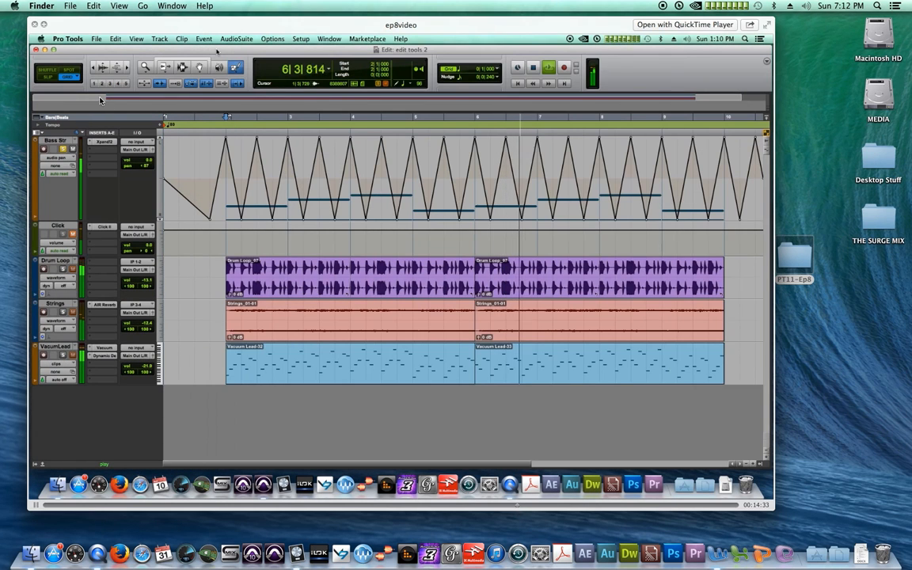
{"action": "key", "text": "space"}
{"action": "left_click", "coordinate": [333, 217]}
- Preview audio1-voiceover.aiff at several points of the recording and close the preview
{"action": "left_click", "coordinate": [325, 187]}
{"action": "left_click", "coordinate": [320, 178]}
{"action": "key", "text": "space"}
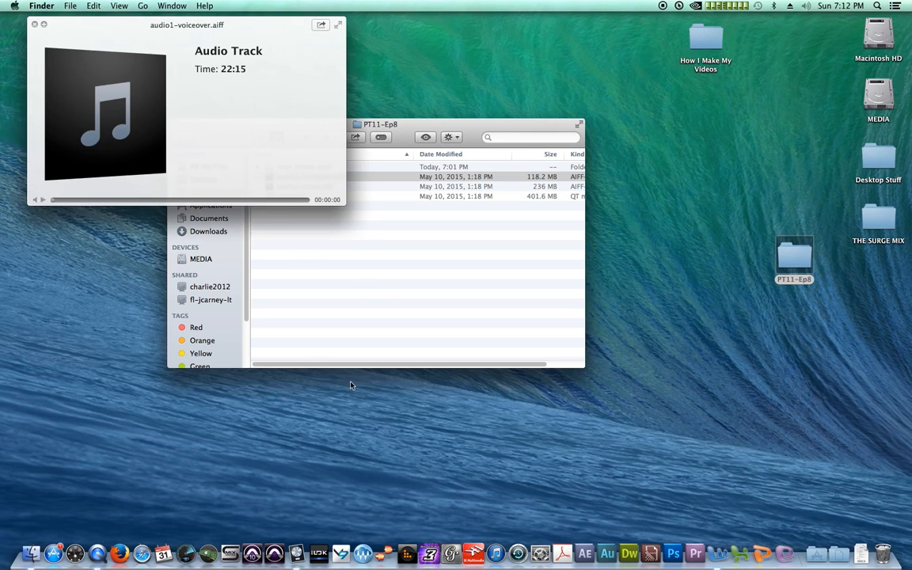
{"action": "left_click", "coordinate": [182, 199]}
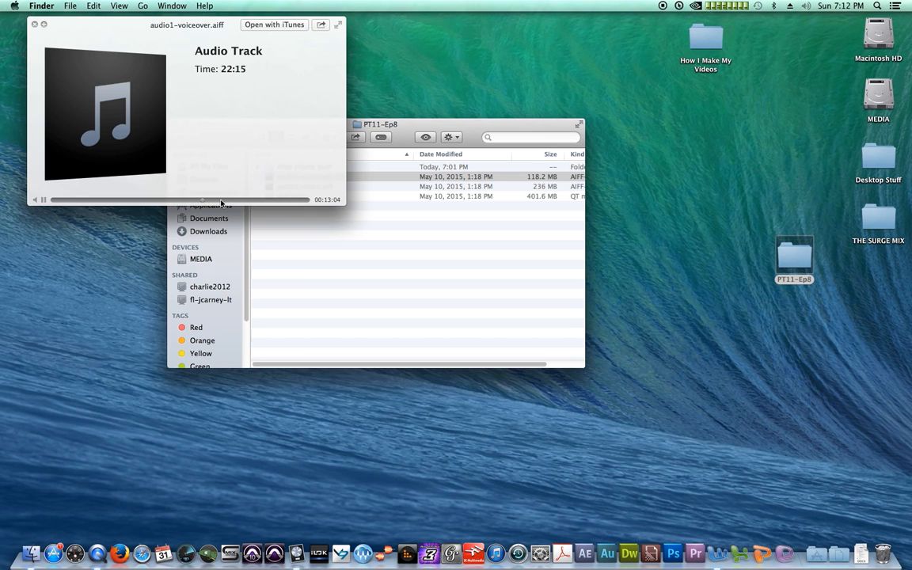
{"action": "left_click", "coordinate": [222, 200]}
{"action": "left_click", "coordinate": [266, 211]}
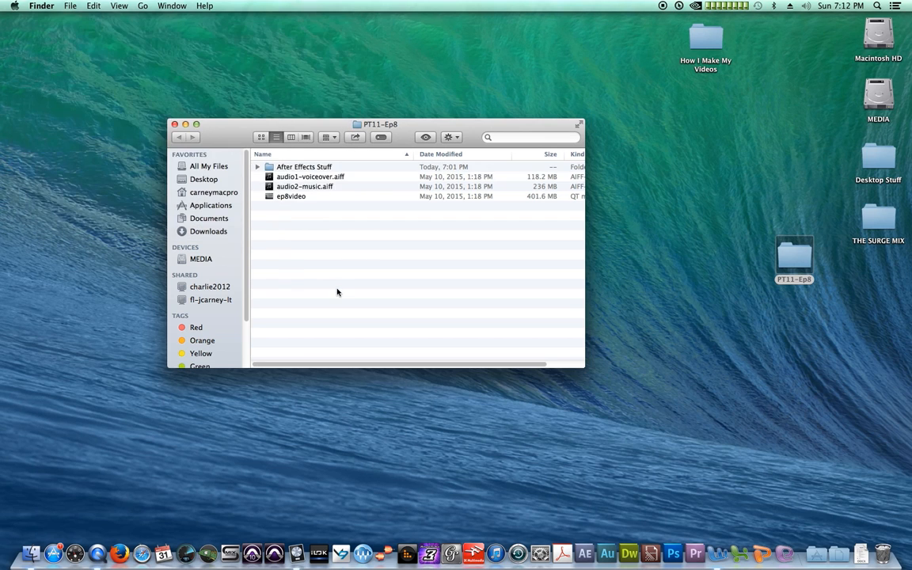
- Preview part of audio2-music.aiff, and close the PT11-Ep8 folder window
{"action": "left_click", "coordinate": [323, 188]}
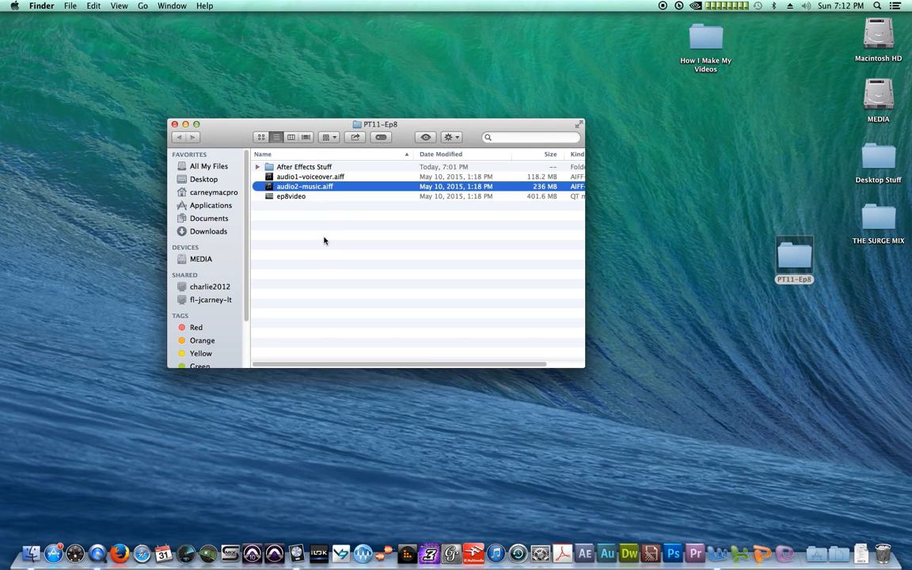
{"action": "key", "text": "space"}
{"action": "left_click", "coordinate": [136, 199]}
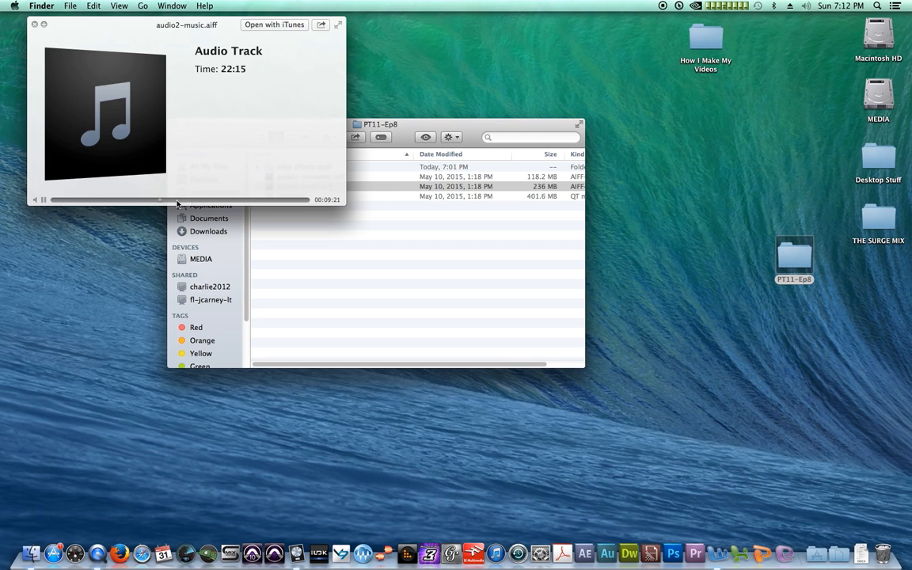
{"action": "key", "text": "space"}
{"action": "left_click", "coordinate": [325, 268]}
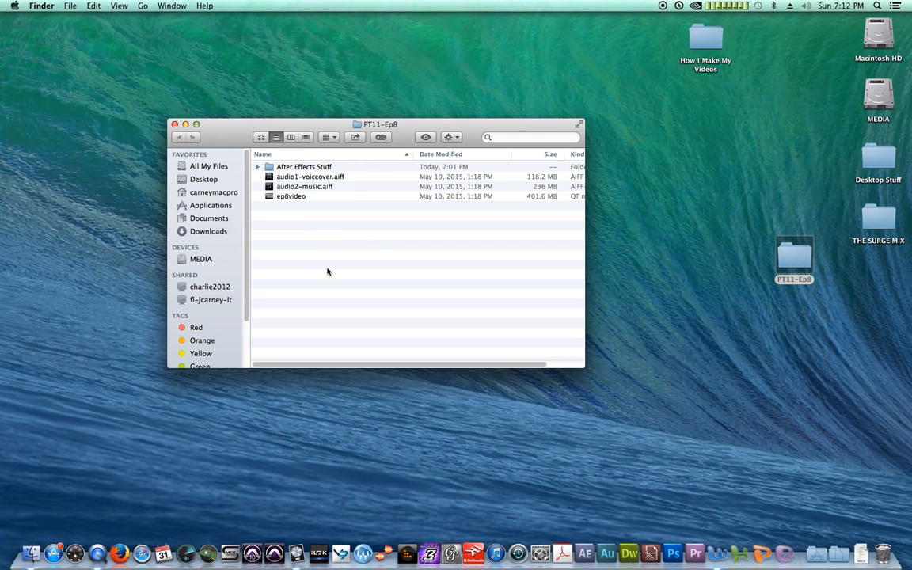
{"action": "left_click", "coordinate": [175, 124]}
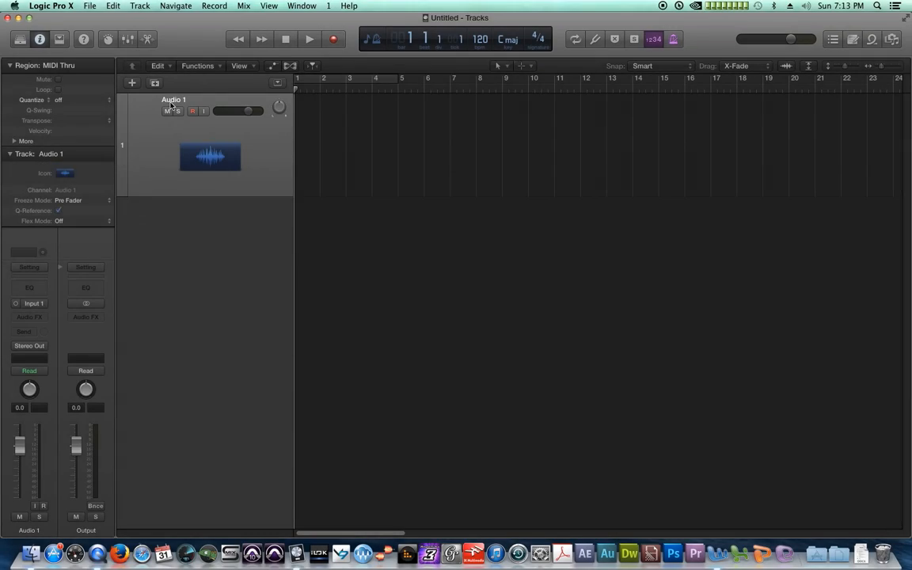
- In Logic Pro X, rename the Audio 1 track as Voiceover
{"action": "double_click", "coordinate": [171, 100]}
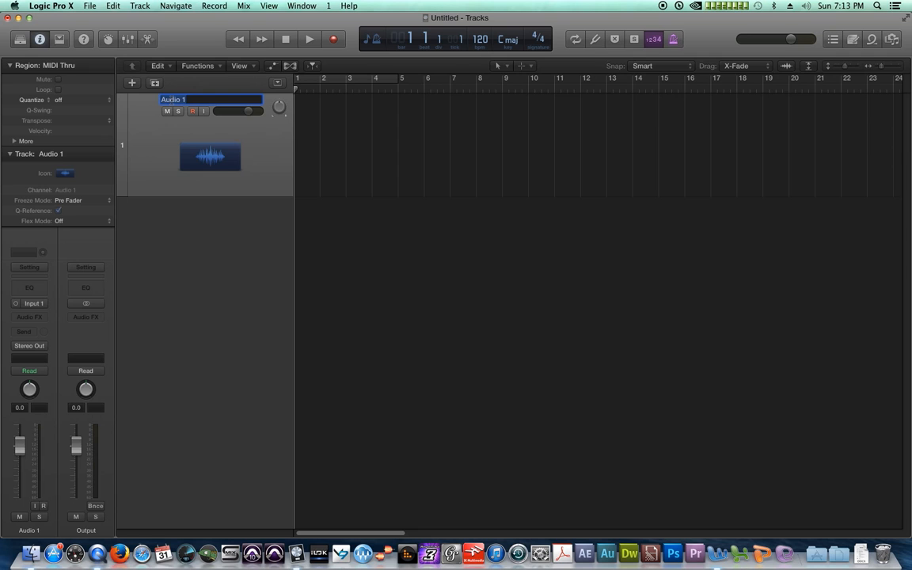
{"action": "type", "text": "Voiceover"}
{"action": "key", "text": "Return"}
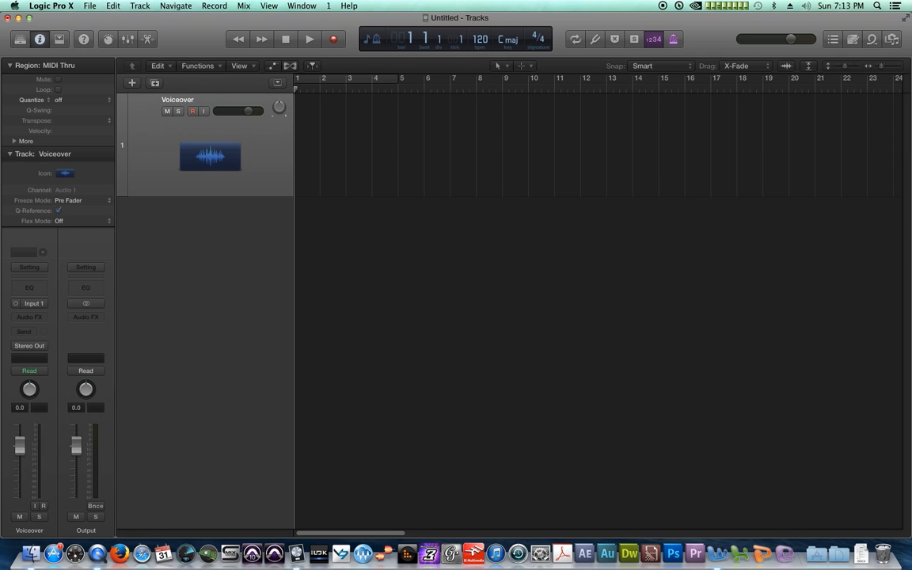
- Add a second audio track and name it Music Stereo
{"action": "left_click", "coordinate": [131, 83]}
{"action": "left_click", "coordinate": [596, 219]}
{"action": "double_click", "coordinate": [181, 205]}
{"action": "type", "text": "M"}
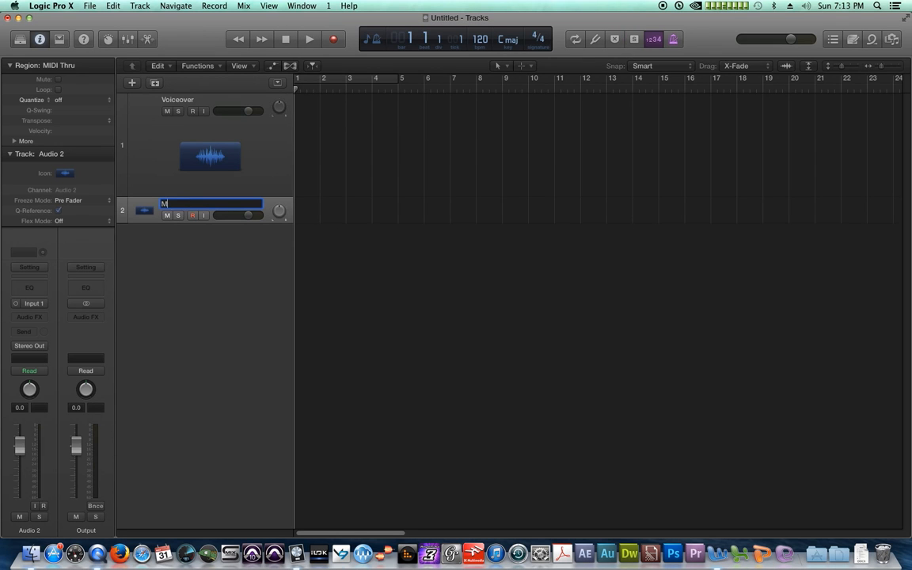
{"action": "type", "text": "usic Stereo"}
{"action": "key", "text": "Return"}
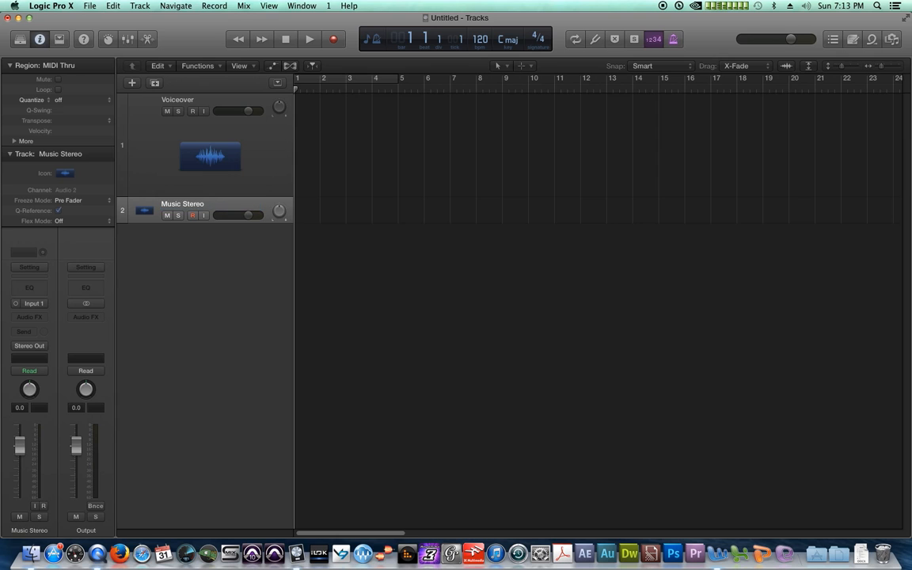
- Switch the Music Stereo track's input format to stereo and enlarge the track's height to an individual zoom of 21
{"action": "left_click", "coordinate": [16, 305]}
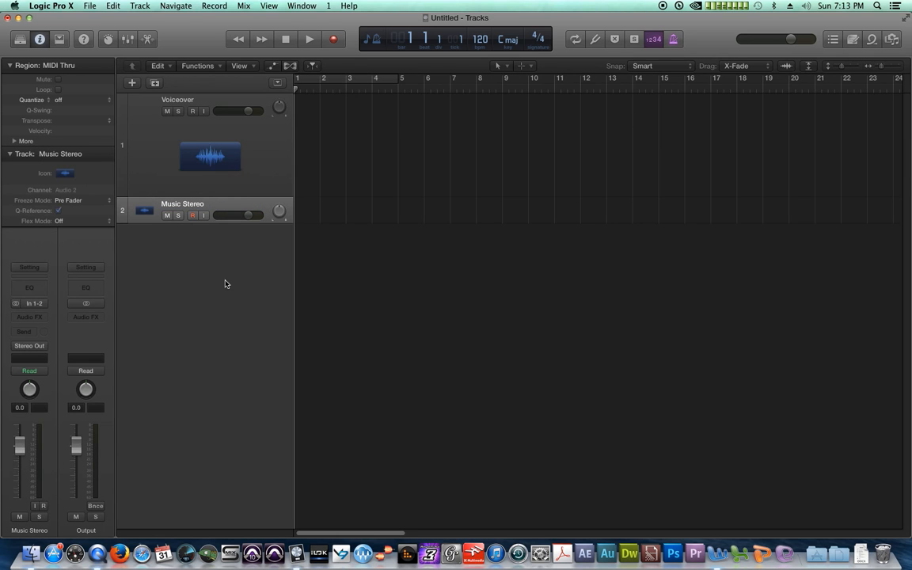
{"action": "left_click_drag", "start_coordinate": [145, 222], "coordinate": [156, 320]}
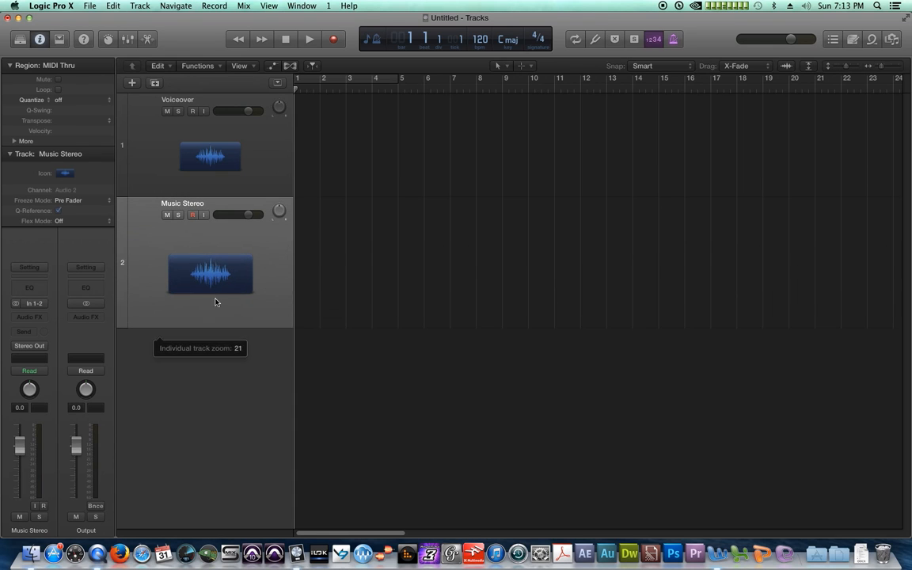
- Open ep8video from the PT11-Ep8 folder on the Desktop as the project's movie
{"action": "left_click", "coordinate": [90, 6]}
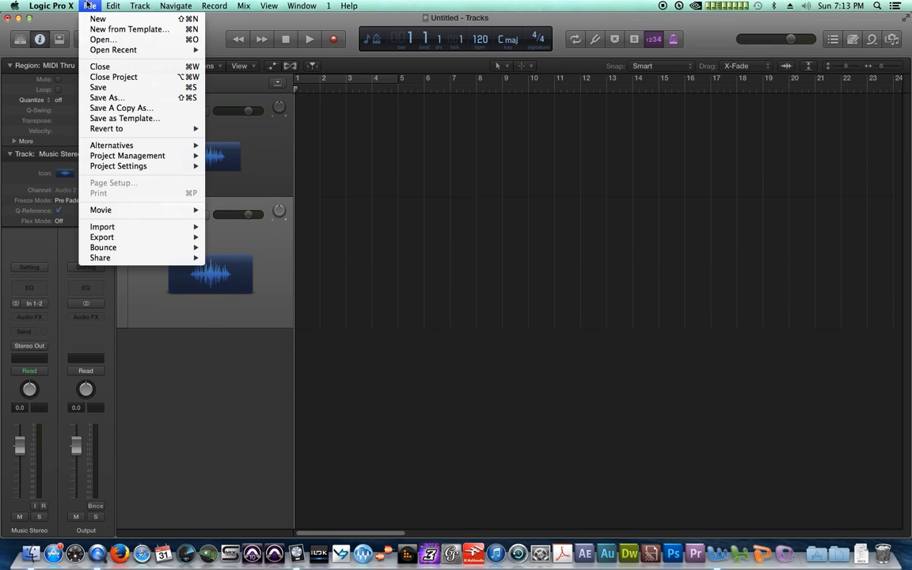
{"action": "mouse_move", "coordinate": [111, 212]}
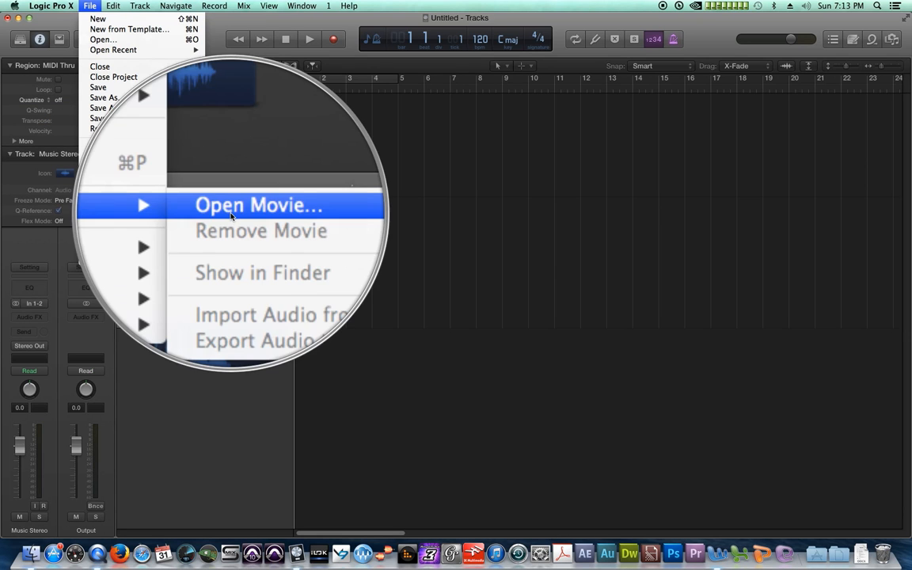
{"action": "left_click", "coordinate": [316, 210]}
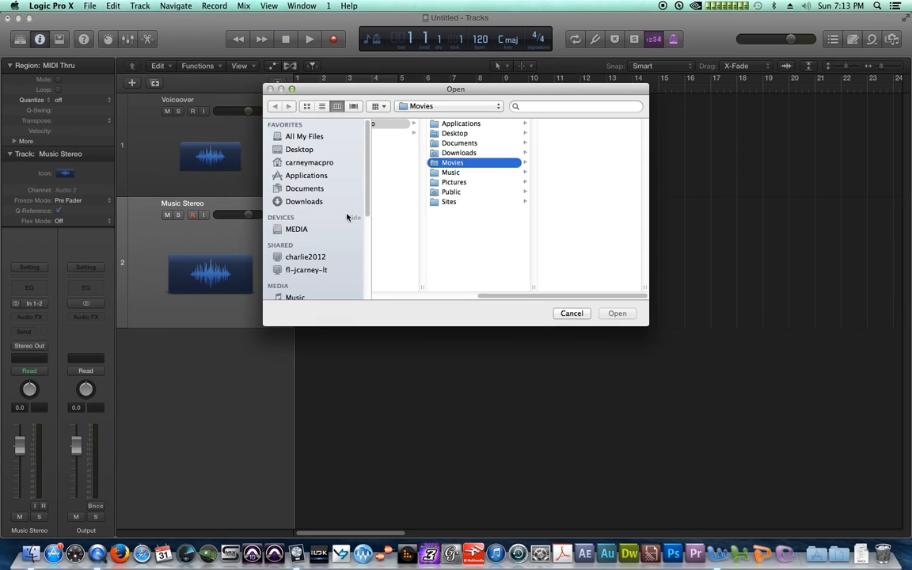
{"action": "left_click", "coordinate": [300, 151]}
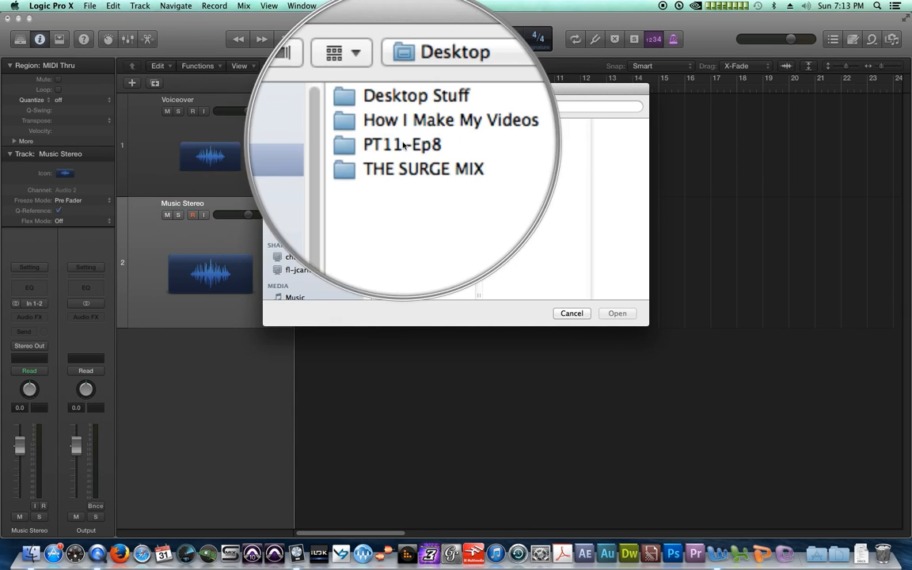
{"action": "left_click", "coordinate": [404, 143]}
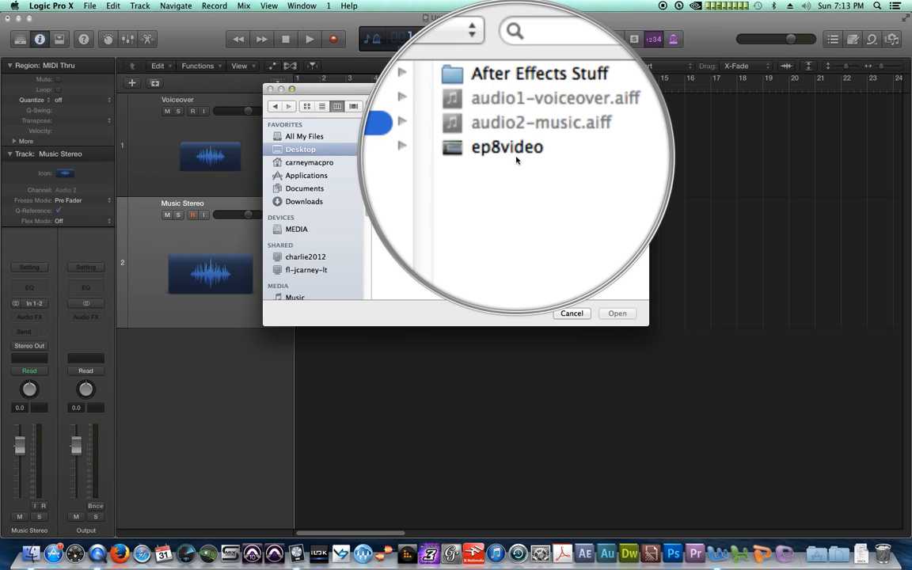
{"action": "left_click", "coordinate": [515, 153]}
{"action": "left_click", "coordinate": [616, 313]}
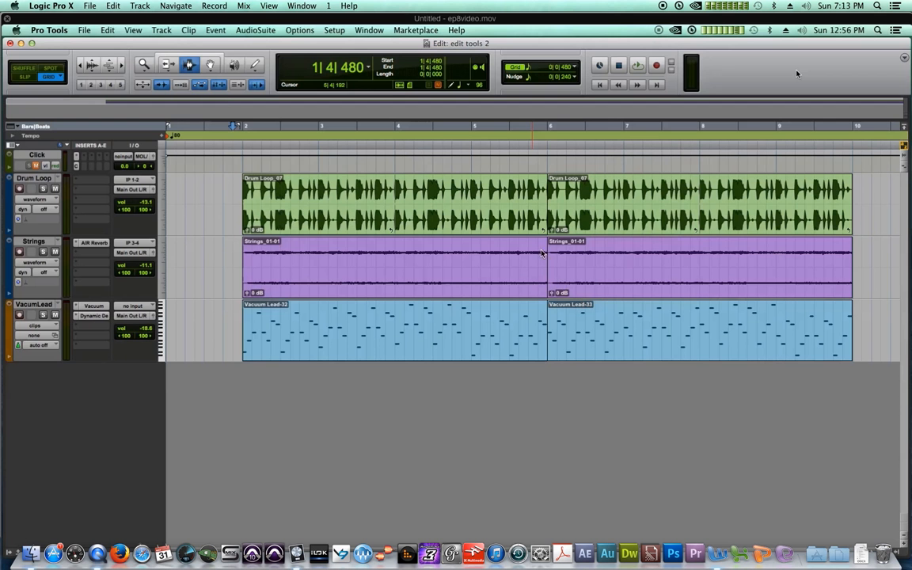
- Shrink the floating ep8video movie window and place it in the empty area below the tracks
{"action": "left_click_drag", "start_coordinate": [396, 19], "coordinate": [461, 105]}
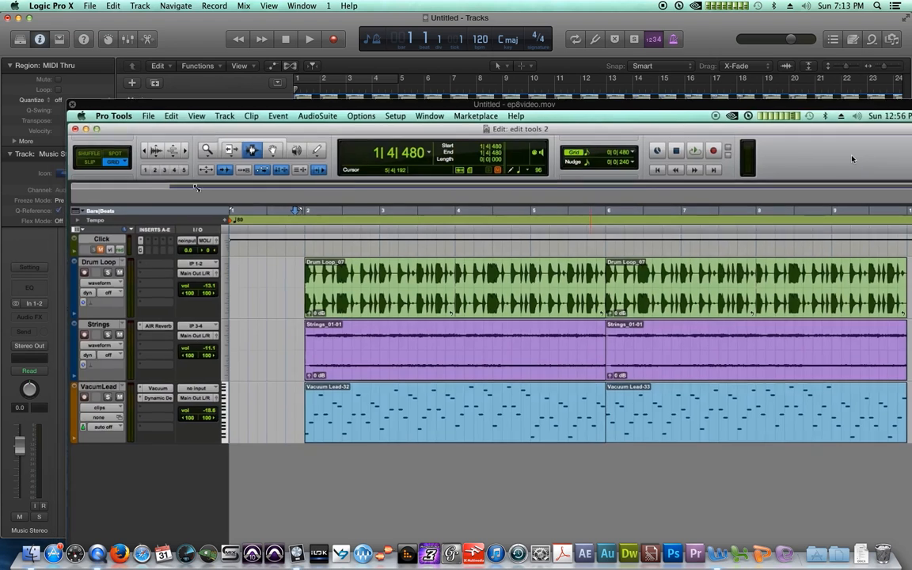
{"action": "left_click_drag", "start_coordinate": [197, 187], "coordinate": [499, 331]}
{"action": "left_click_drag", "start_coordinate": [535, 361], "coordinate": [456, 199]}
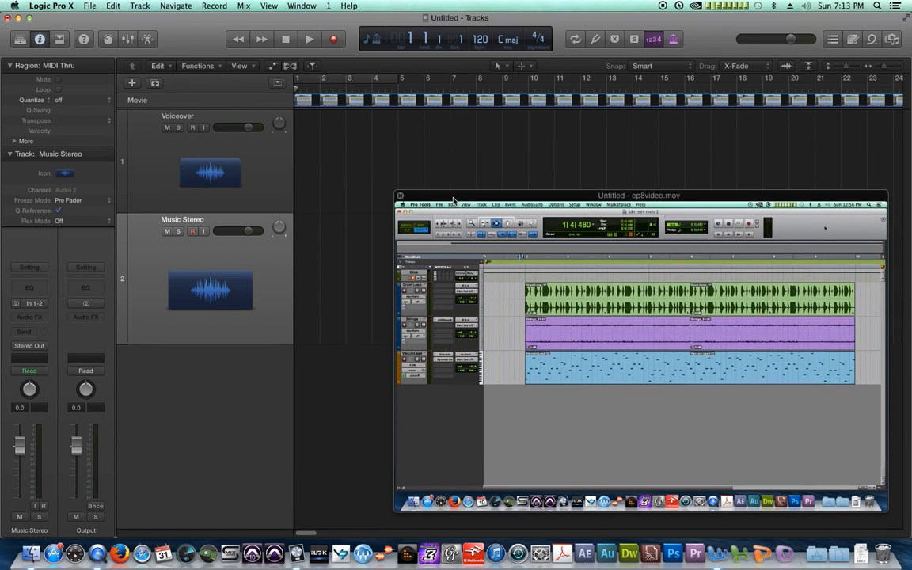
{"action": "left_click_drag", "start_coordinate": [448, 196], "coordinate": [403, 175]}
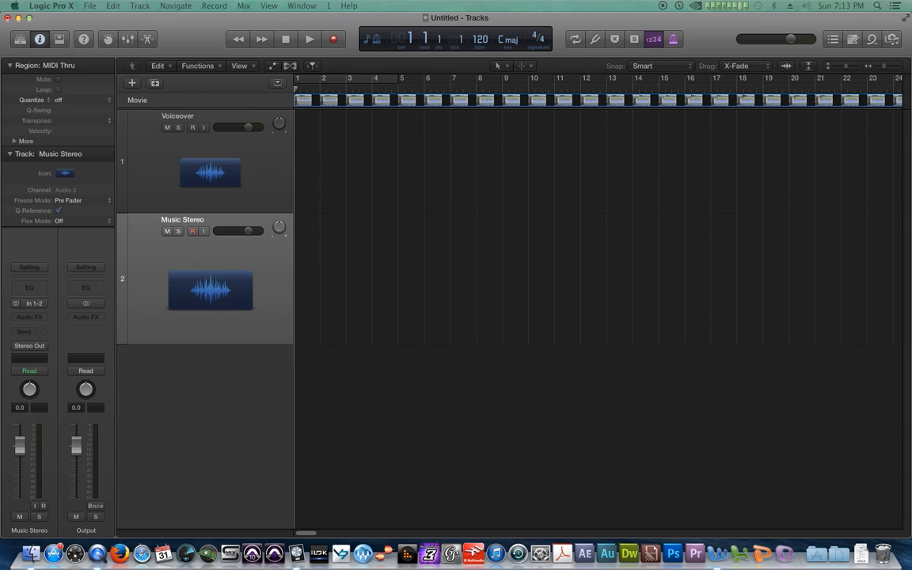
{"action": "left_click_drag", "start_coordinate": [455, 112], "coordinate": [451, 200]}
{"action": "left_click_drag", "start_coordinate": [386, 202], "coordinate": [660, 294]}
{"action": "left_click_drag", "start_coordinate": [732, 364], "coordinate": [720, 363]}
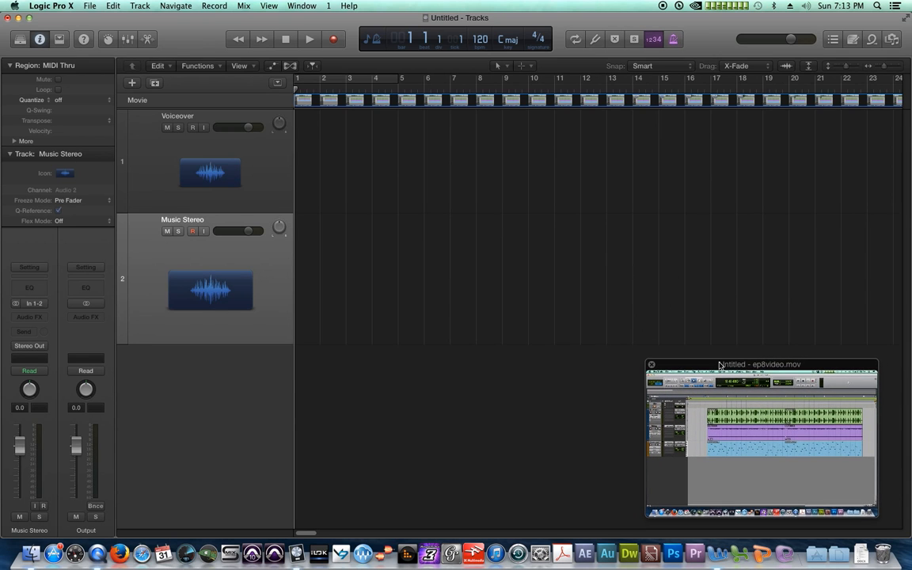
- Collapse the Region and Track inspector sections, and dock the movie in the inspector before restoring its floating window
{"action": "left_click", "coordinate": [10, 65]}
{"action": "left_click", "coordinate": [10, 81]}
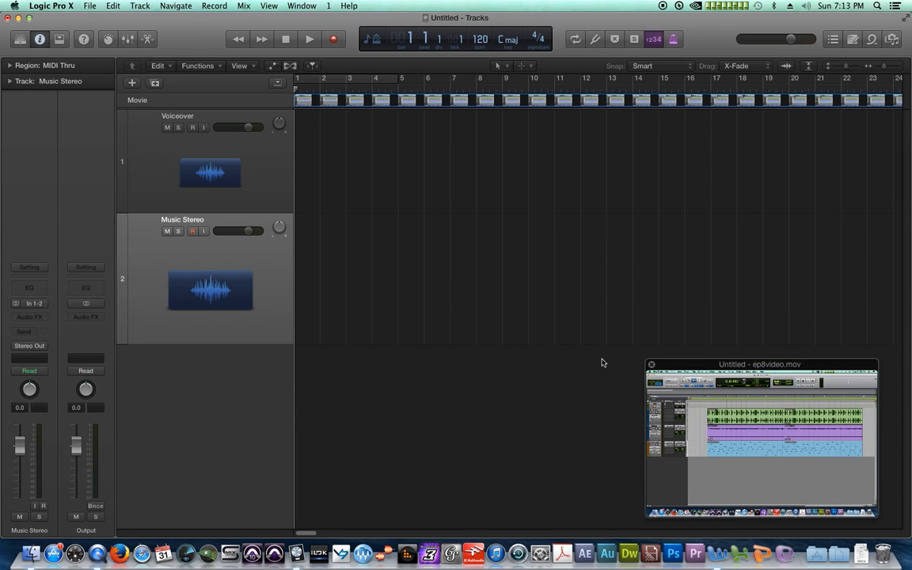
{"action": "left_click", "coordinate": [650, 364]}
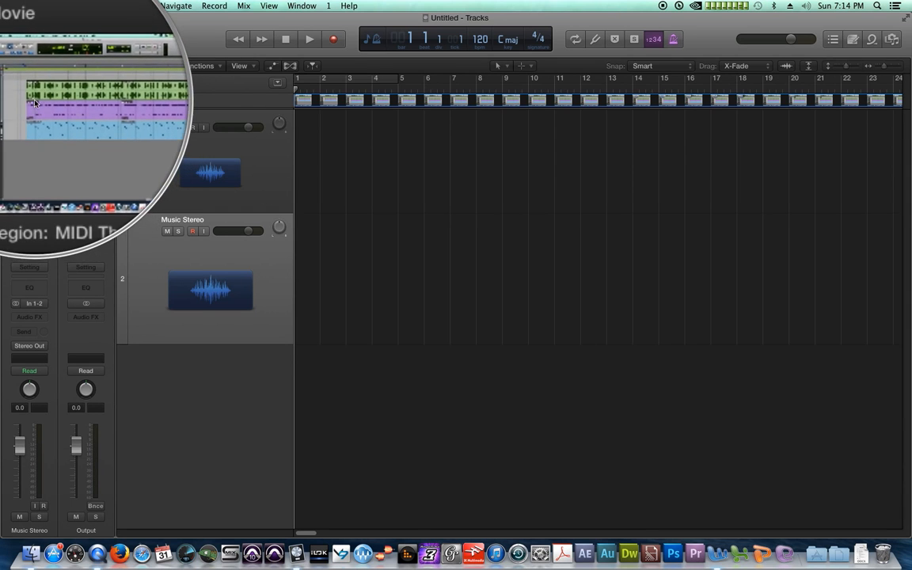
{"action": "left_click", "coordinate": [41, 91]}
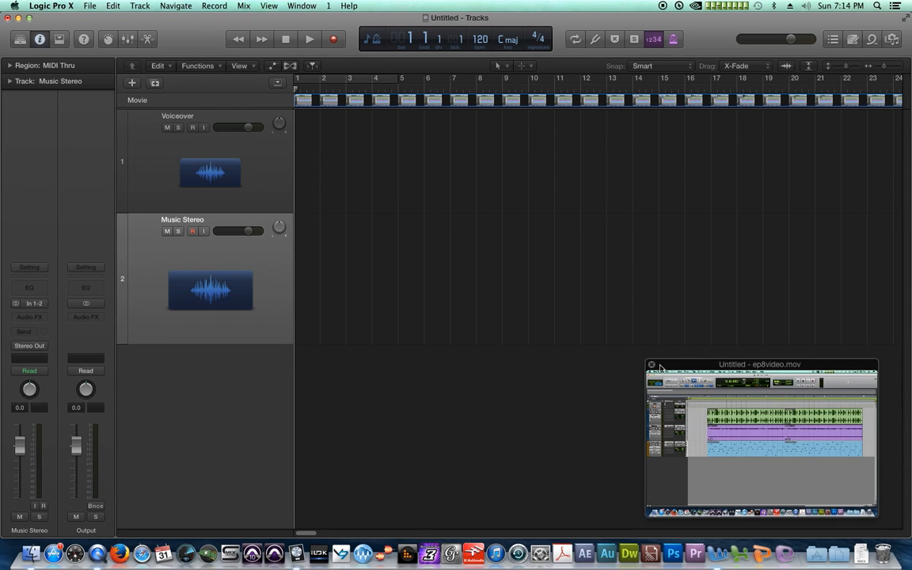
- Enlarge the floating movie window moderately and reduce the heights of both tracks, with Music Stereo at an individual zoom of 18
{"action": "left_click_drag", "start_coordinate": [645, 360], "coordinate": [554, 294]}
{"action": "left_click_drag", "start_coordinate": [628, 301], "coordinate": [647, 304]}
{"action": "left_click_drag", "start_coordinate": [128, 211], "coordinate": [129, 191]}
{"action": "left_click_drag", "start_coordinate": [130, 322], "coordinate": [129, 294]}
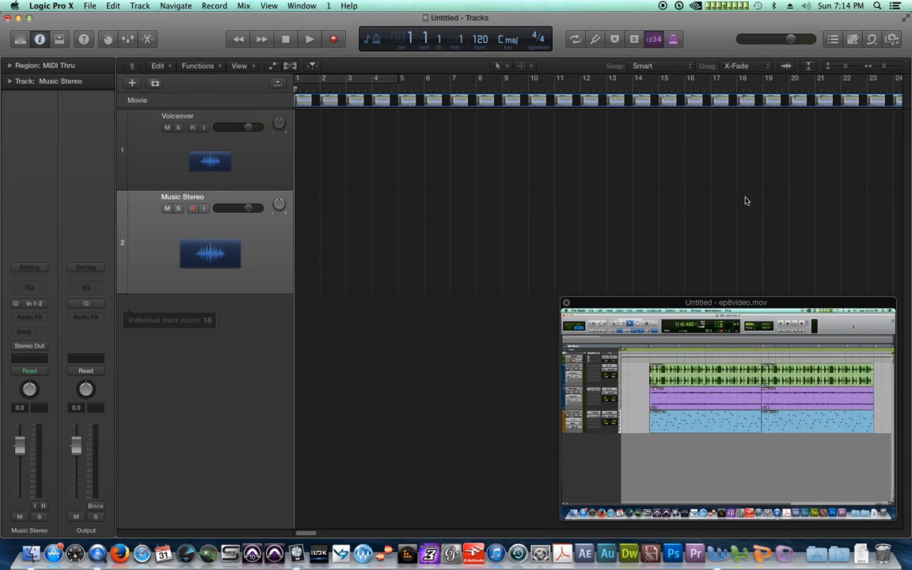
- Turn off Snap to Grid, the count-in and the metronome click
{"action": "left_click", "coordinate": [646, 69]}
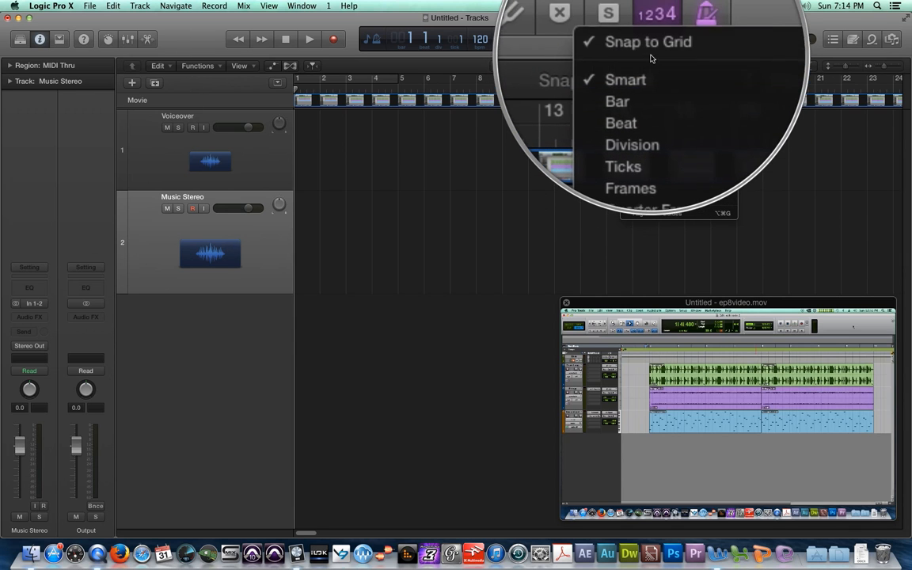
{"action": "left_click", "coordinate": [650, 53]}
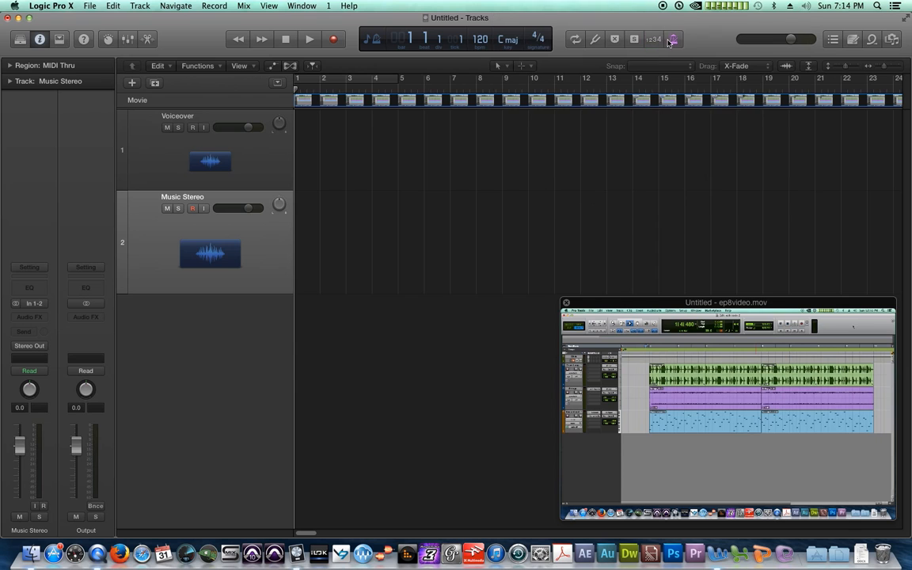
{"action": "right_click", "coordinate": [669, 42]}
{"action": "left_click", "coordinate": [688, 53]}
- Add audio1-voiceover.aiff from the PT11-Ep8 folder to the Voiceover track and audio2-music.aiff to the Music Stereo track, both at bar 2
{"action": "left_click_drag", "start_coordinate": [567, 24], "coordinate": [407, 24]}
{"action": "double_click", "coordinate": [794, 255]}
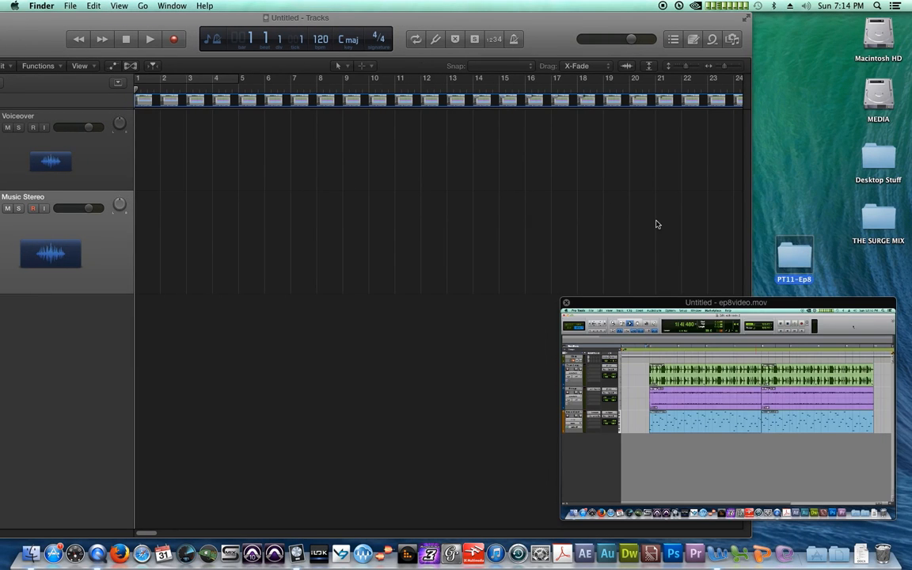
{"action": "left_click_drag", "start_coordinate": [397, 125], "coordinate": [660, 207]}
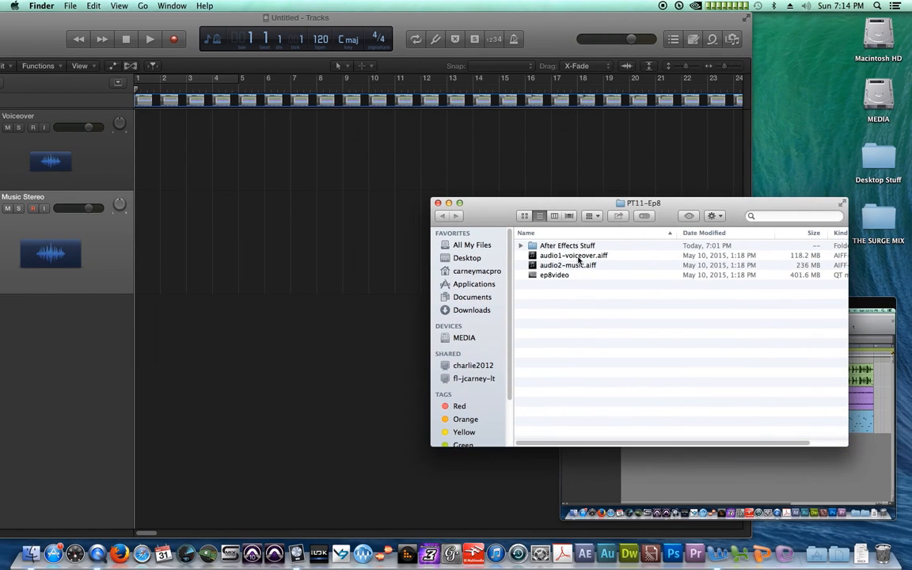
{"action": "left_click_drag", "start_coordinate": [270, 156], "coordinate": [167, 155]}
{"action": "left_click_drag", "start_coordinate": [424, 252], "coordinate": [166, 235]}
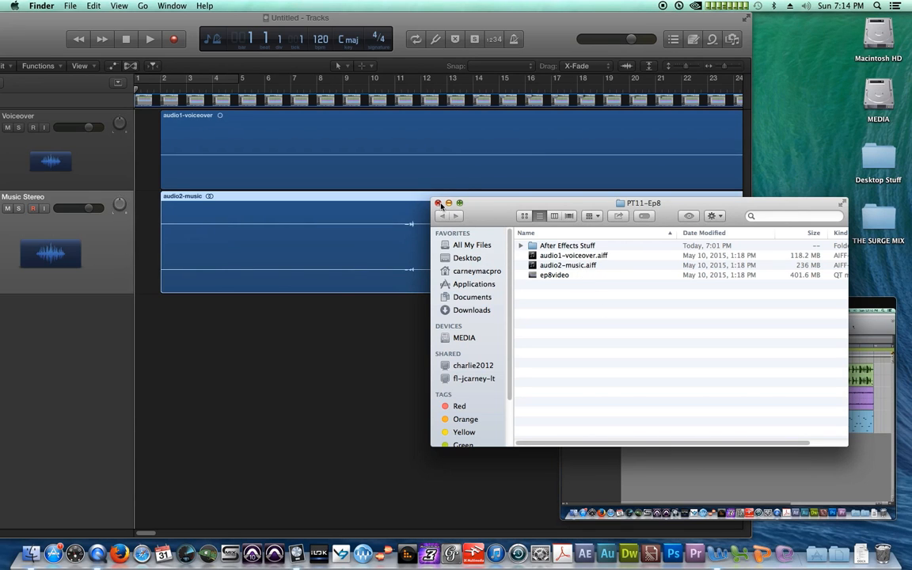
{"action": "left_click", "coordinate": [438, 204]}
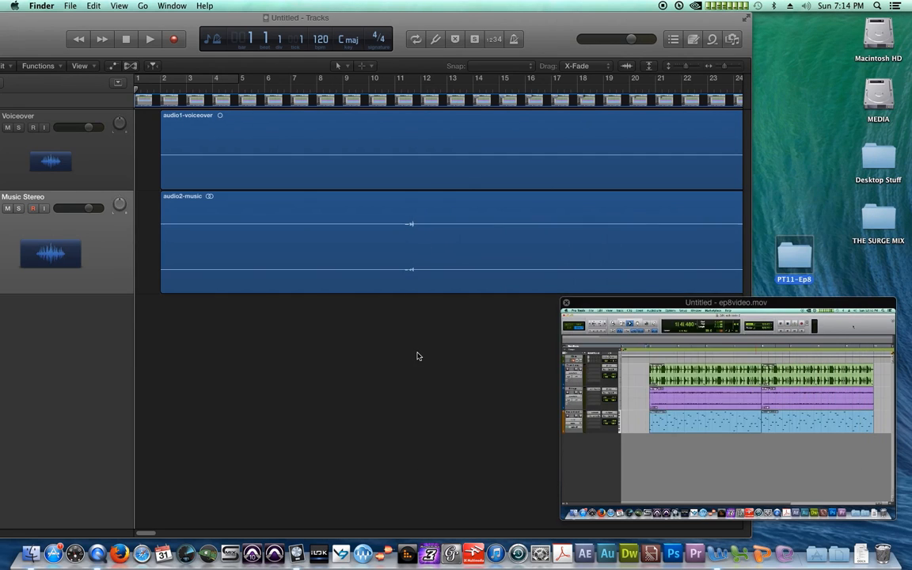
- Play the project from around bars 29, 10 and 36 to check the voiceover and music against the movie
{"action": "key", "text": "super+Left"}
{"action": "key", "text": "super+Left"}
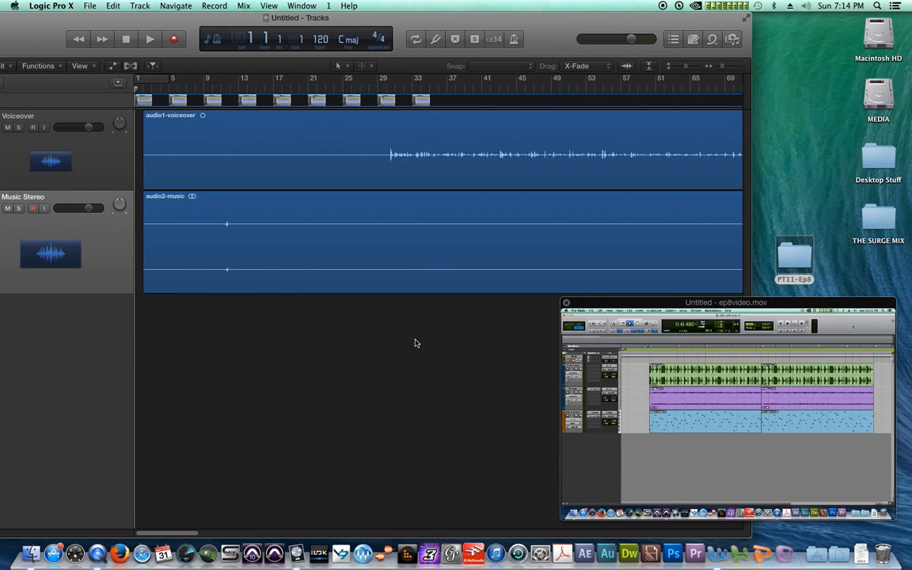
{"action": "left_click", "coordinate": [386, 92]}
{"action": "key", "text": "space"}
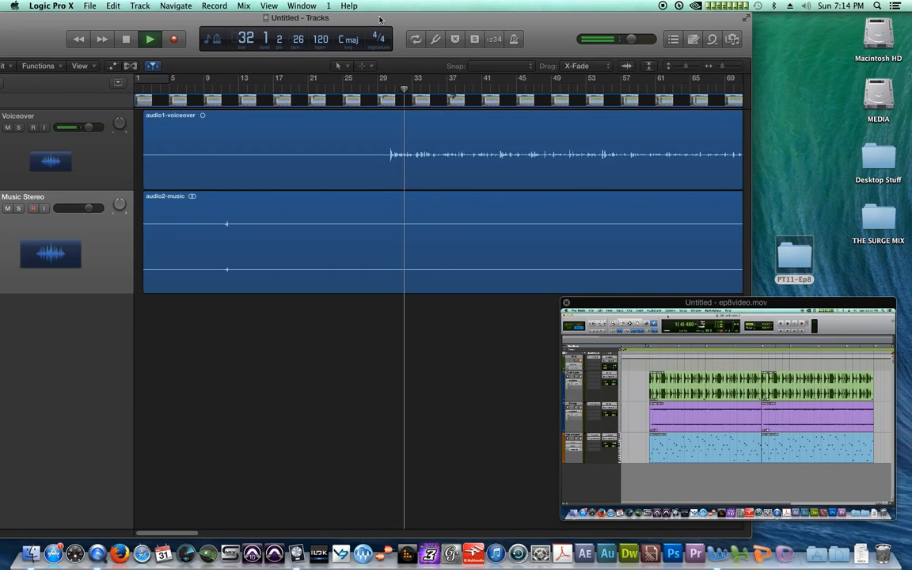
{"action": "left_click", "coordinate": [218, 88]}
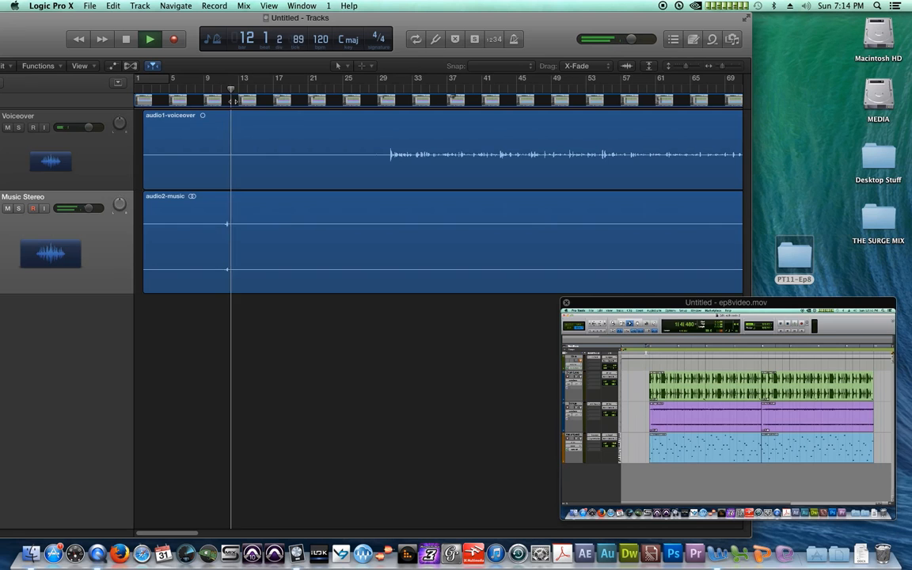
{"action": "key", "text": "space"}
{"action": "left_click", "coordinate": [441, 91]}
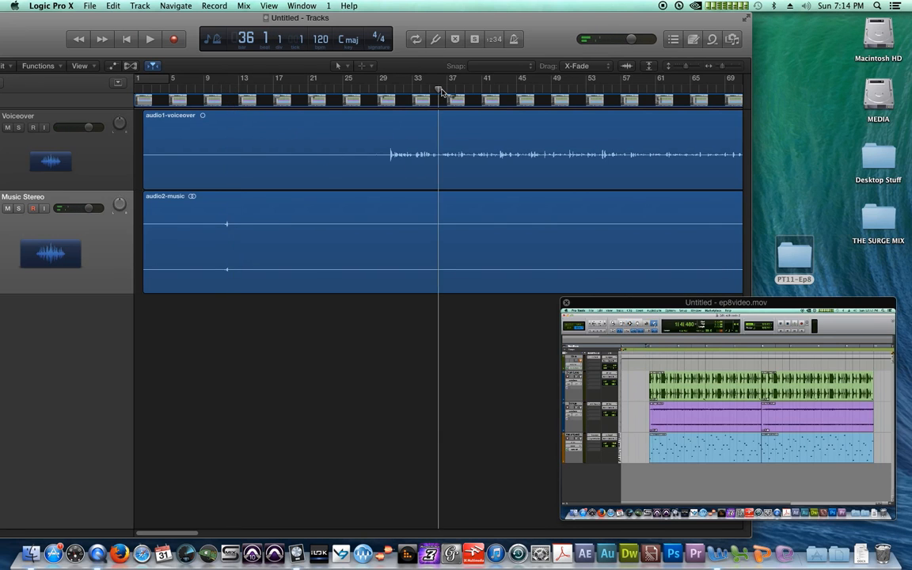
{"action": "key", "text": "space"}
{"action": "key", "text": "super+Left"}
{"action": "key", "text": "super+Left"}
{"action": "key", "text": "super+Left"}
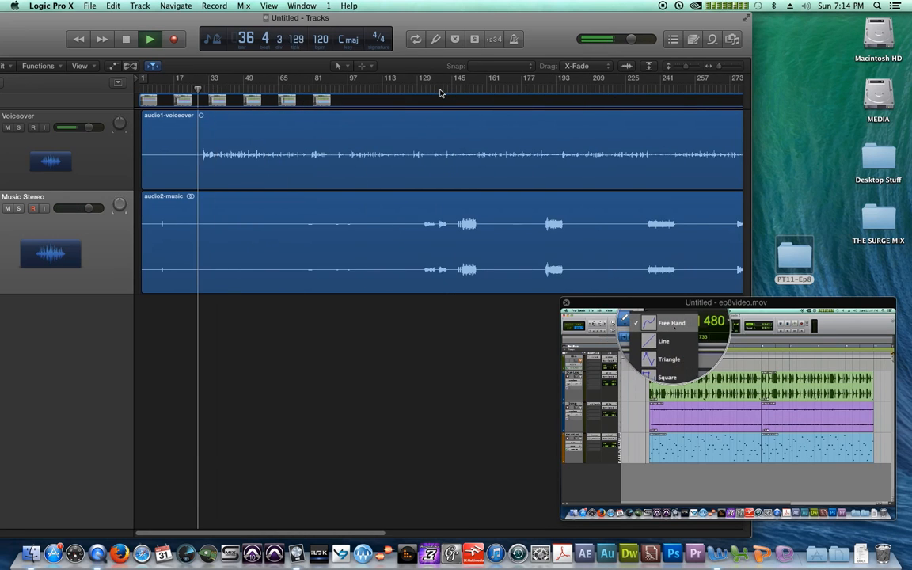
{"action": "key", "text": "space"}
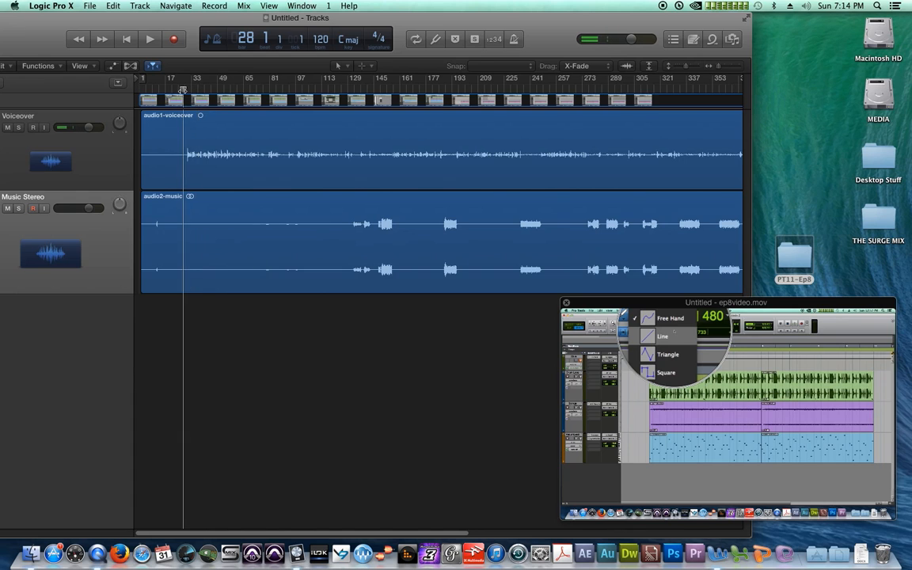
- Delete the section before the first speech, at about bar 30, from both audio regions
{"action": "left_click", "coordinate": [182, 91]}
{"action": "key", "text": "super+Right"}
{"action": "key", "text": "super+Right"}
{"action": "key", "text": "super+Right"}
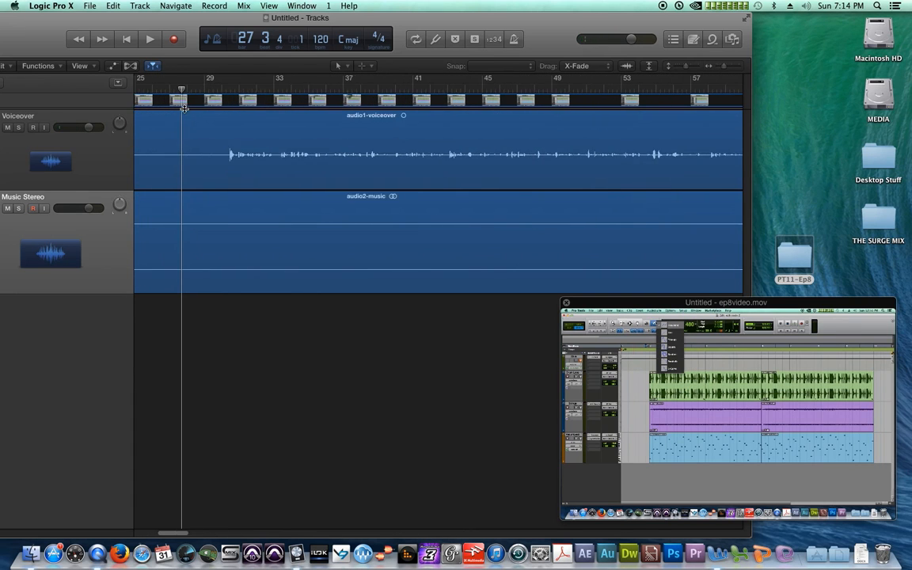
{"action": "key", "text": "super+Right"}
{"action": "left_click_drag", "start_coordinate": [250, 164], "coordinate": [4, 308]}
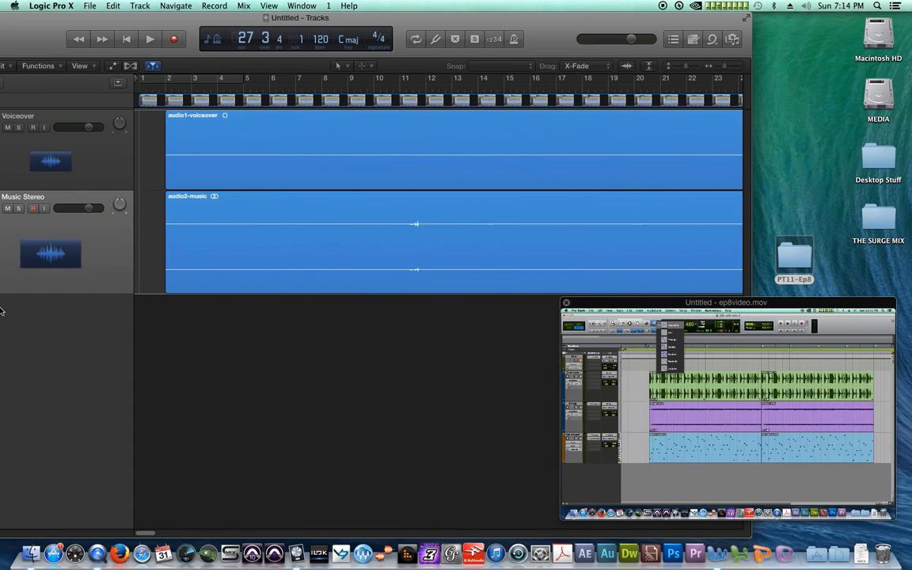
{"action": "key", "text": "Delete"}
- Play the trimmed voiceover and music with the movie from about bar 77
{"action": "key", "text": "super+Left"}
{"action": "key", "text": "super+Left"}
{"action": "key", "text": "super+Left"}
{"action": "key", "text": "super+Left"}
{"action": "key", "text": "super+Left"}
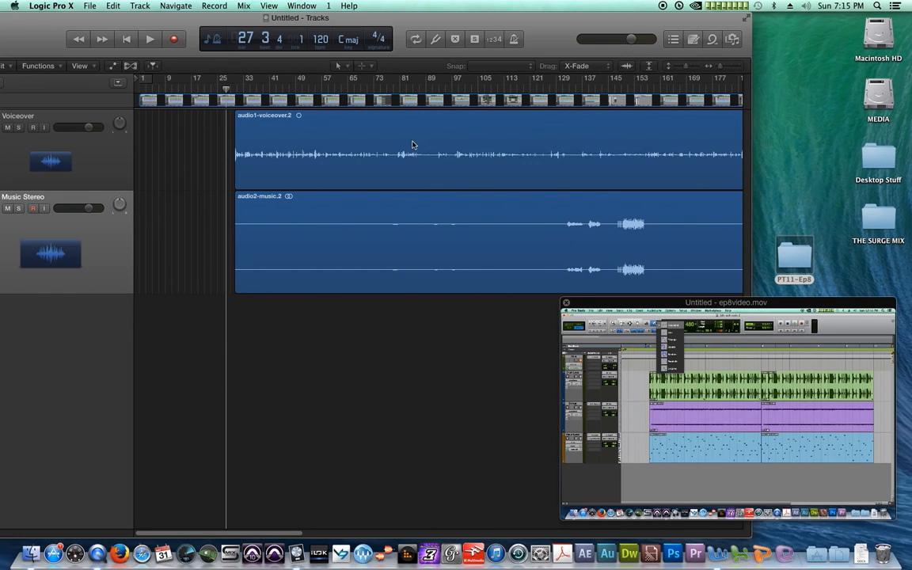
{"action": "left_click", "coordinate": [394, 91]}
{"action": "key", "text": "space"}
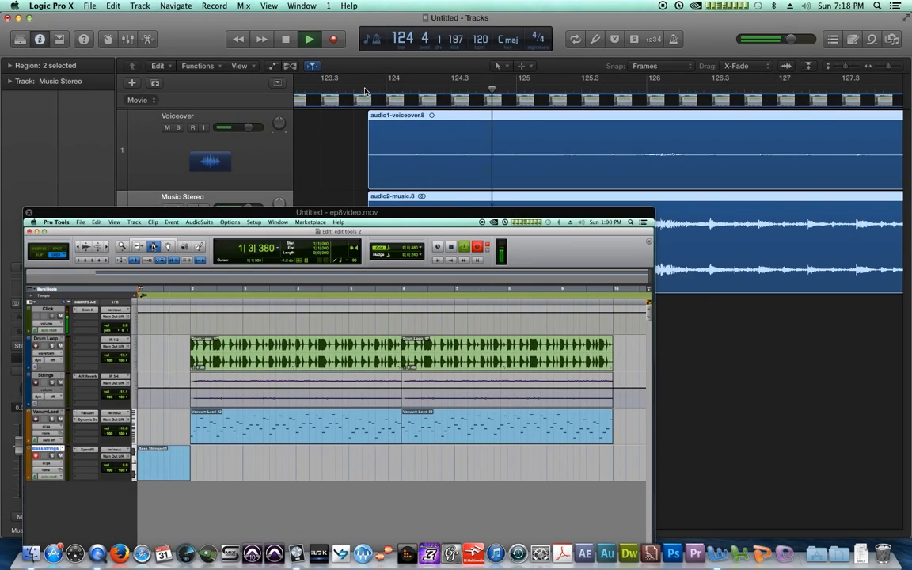
- Move the floating movie window clear of the audio regions during playback, and dock the movie back into the inspector
{"action": "left_click_drag", "start_coordinate": [315, 214], "coordinate": [324, 21]}
{"action": "left_click", "coordinate": [303, 6]}
{"action": "left_click", "coordinate": [237, 36]}
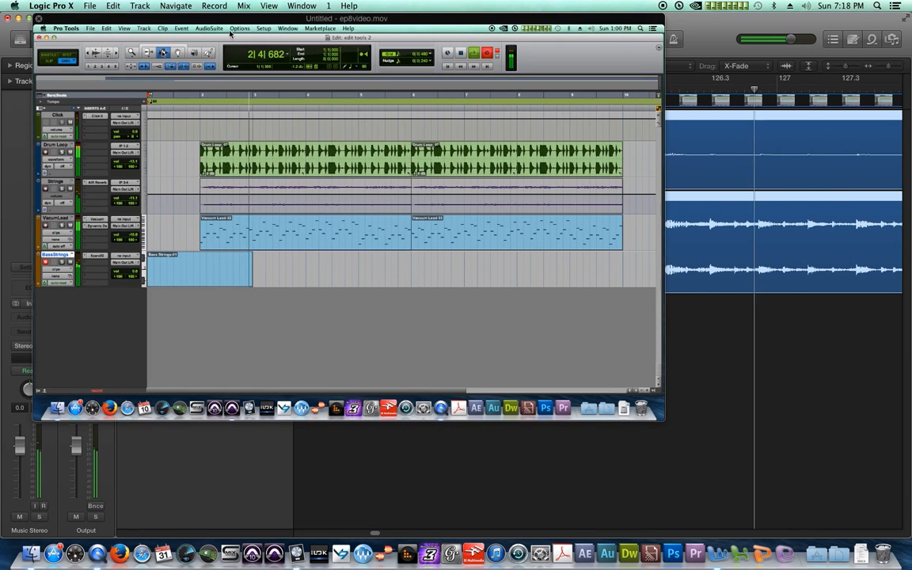
{"action": "left_click_drag", "start_coordinate": [240, 18], "coordinate": [242, 61]}
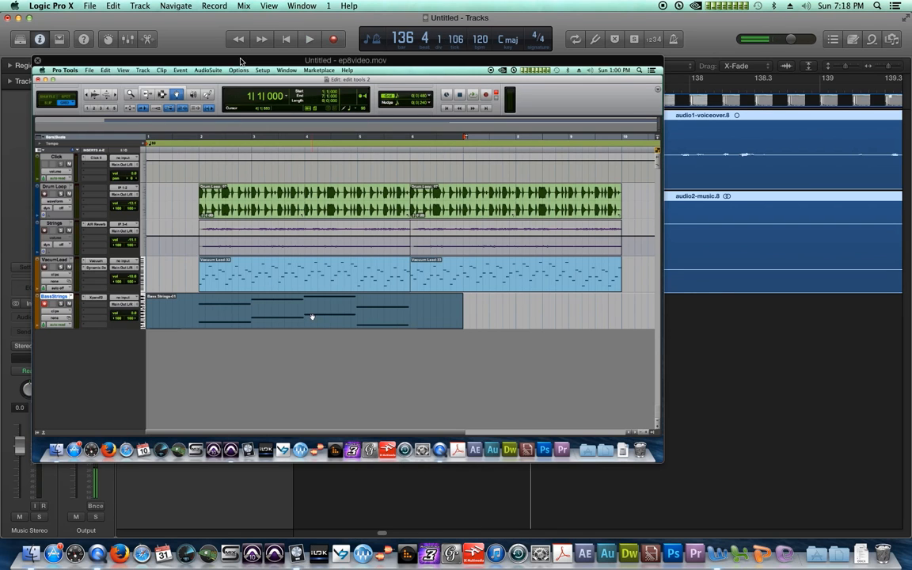
{"action": "left_click", "coordinate": [37, 61]}
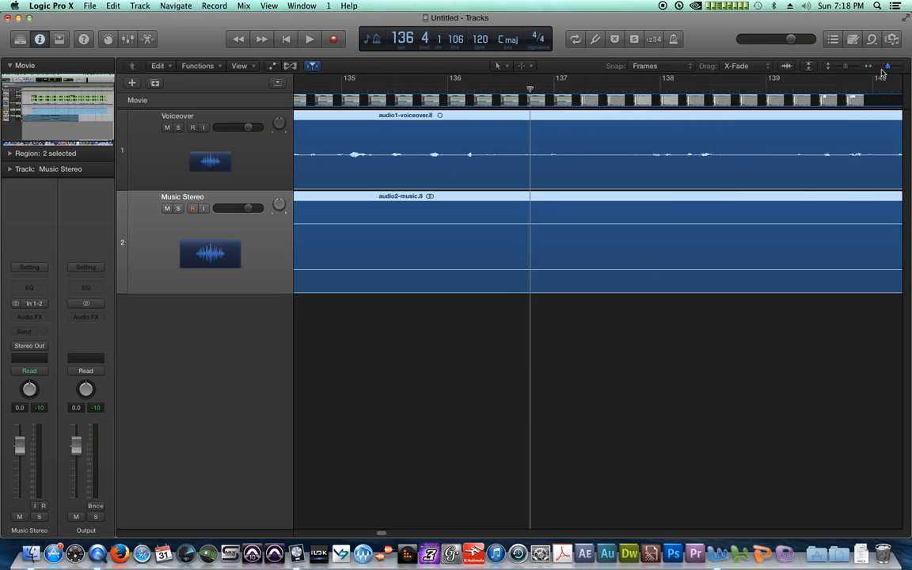
- Extend the starts of the voiceover and music regions together back to the beginning of the movie
{"action": "scroll", "coordinate": [884, 76], "scroll_direction": "down", "scroll_amount": 10}
{"action": "left_click", "coordinate": [560, 345]}
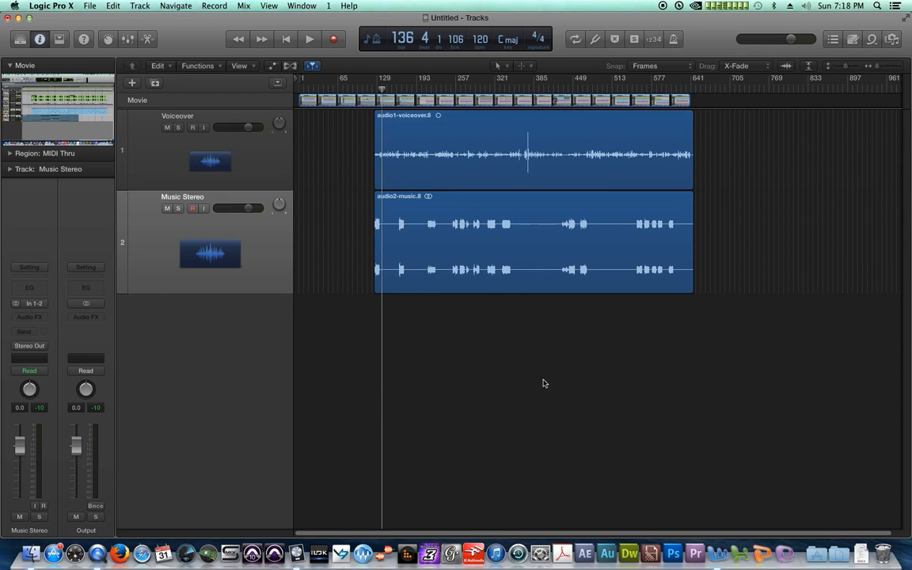
{"action": "left_click_drag", "start_coordinate": [344, 162], "coordinate": [301, 283]}
{"action": "left_click", "coordinate": [401, 339]}
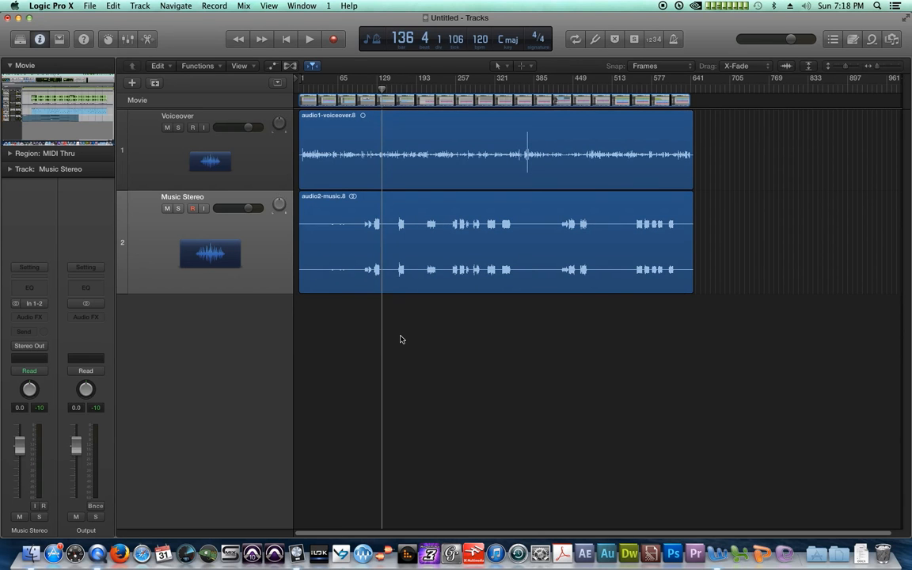
- Delete the silent section before the first speech, up to about bar 6, from both the voiceover and music regions
{"action": "key", "text": "Return"}
{"action": "key", "text": "super+Right"}
{"action": "key", "text": "super+Right"}
{"action": "key", "text": "super+Right"}
{"action": "key", "text": "super+Right"}
{"action": "key", "text": "super+Right"}
{"action": "key", "text": "super+Right"}
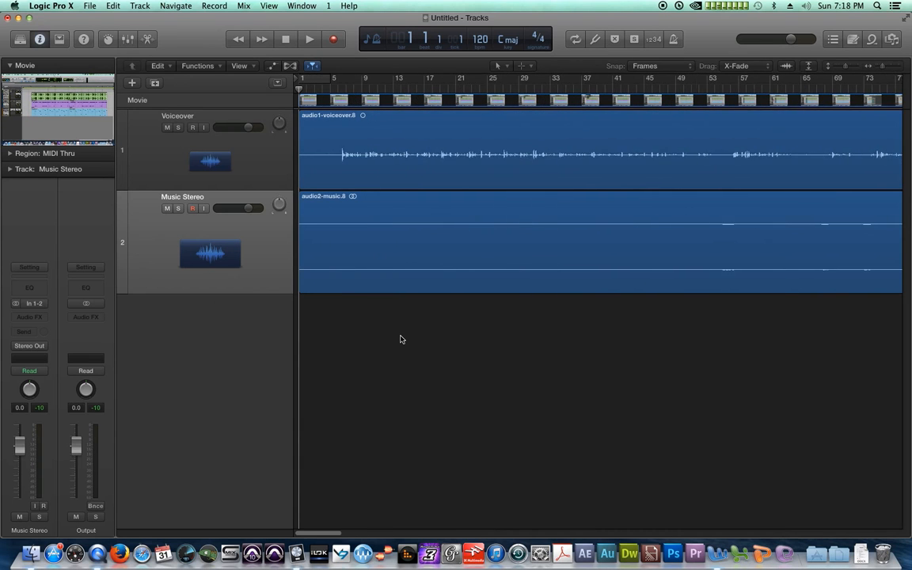
{"action": "key", "text": "super+Right"}
{"action": "left_click_drag", "start_coordinate": [851, 72], "coordinate": [860, 71]}
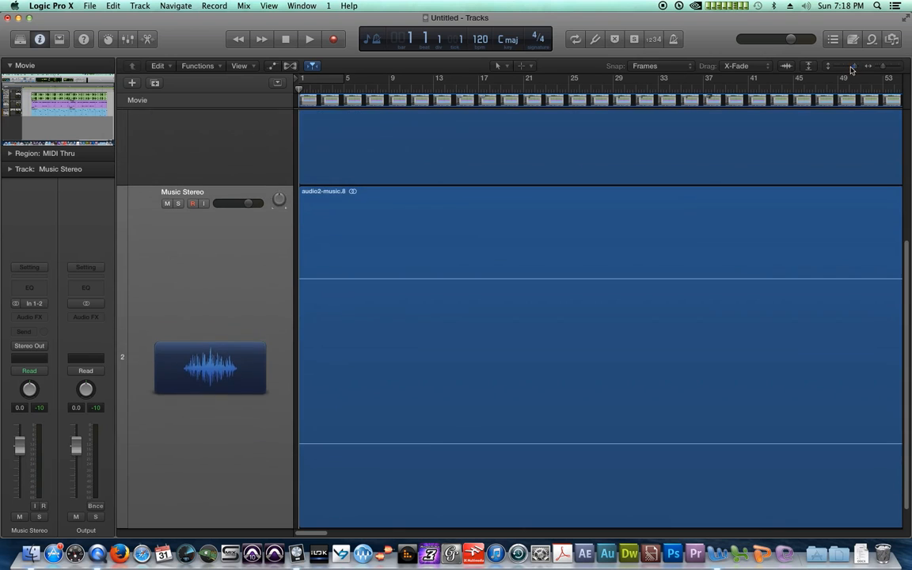
{"action": "left_click", "coordinate": [360, 79]}
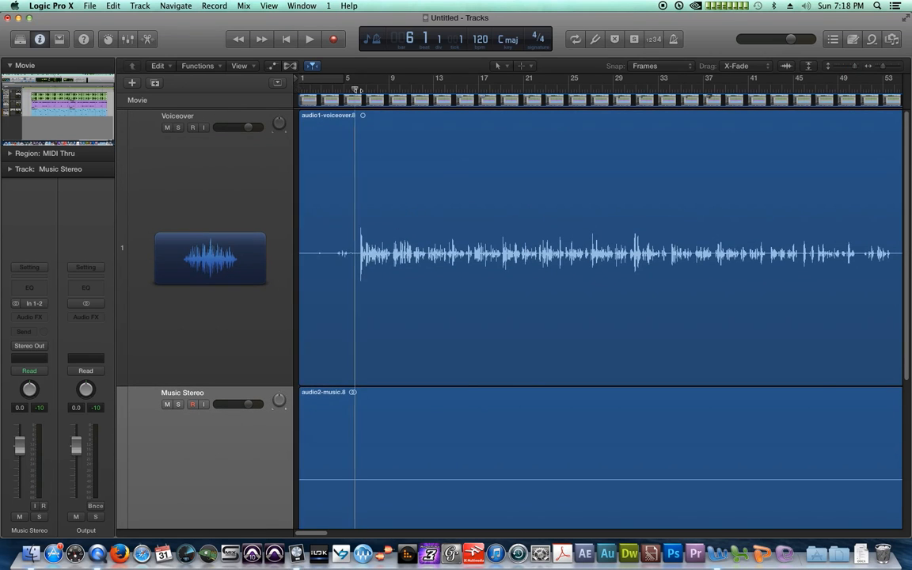
{"action": "key", "text": "super+Right"}
{"action": "key", "text": "super+Right"}
{"action": "key", "text": "super+Right"}
{"action": "key", "text": "super+Right"}
{"action": "key", "text": "Return"}
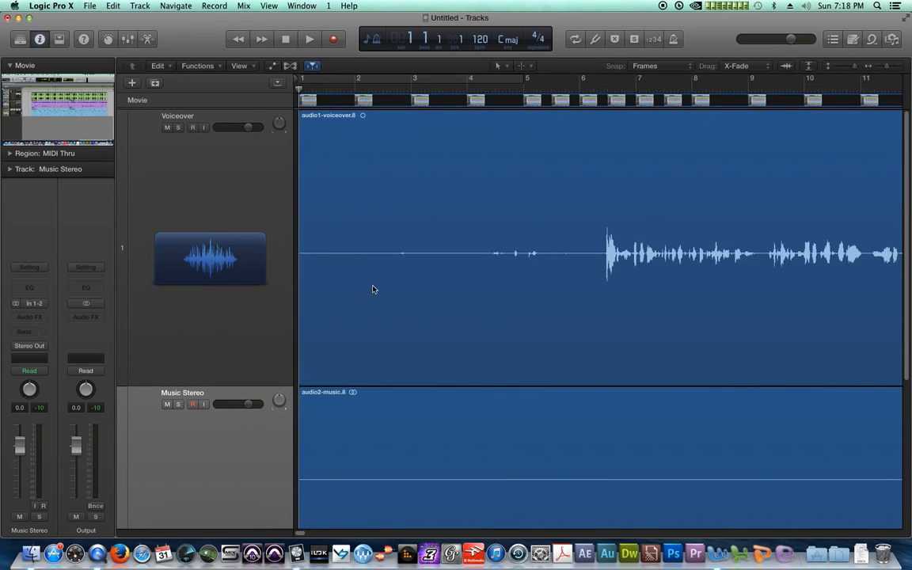
{"action": "left_click_drag", "start_coordinate": [601, 257], "coordinate": [164, 445]}
{"action": "key", "text": "Delete"}
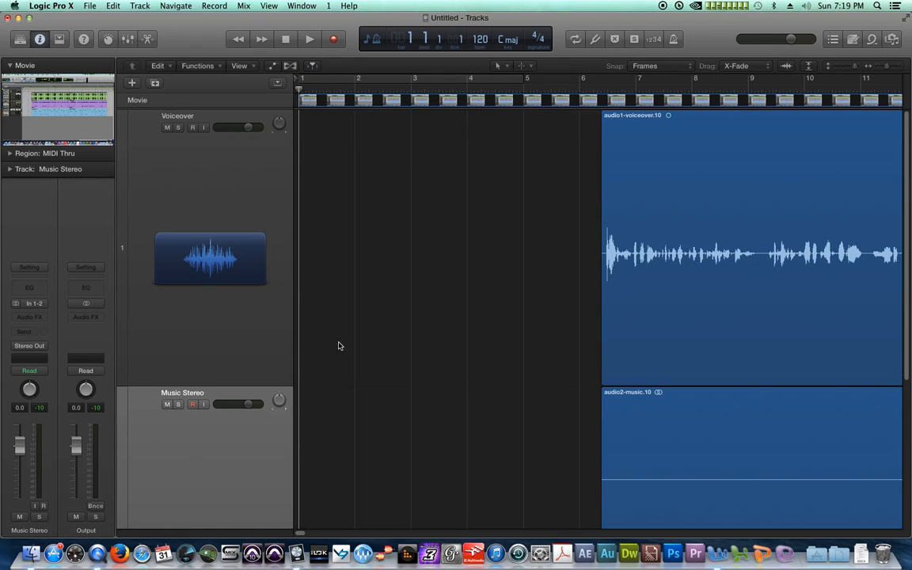
- Play the start of the speech and trim both audio regions again to just before the first word, at about bar 6.2.4
{"action": "left_click", "coordinate": [624, 116]}
{"action": "key", "text": "super+Right"}
{"action": "key", "text": "super+Right"}
{"action": "key", "text": "super+Right"}
{"action": "key", "text": "super+Right"}
{"action": "key", "text": "super+Right"}
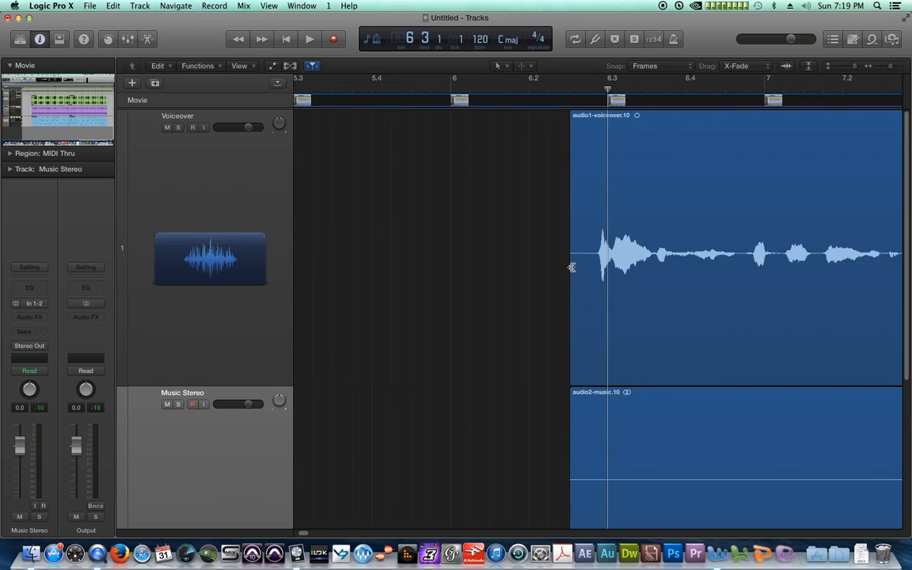
{"action": "left_click", "coordinate": [519, 85]}
{"action": "key", "text": "space"}
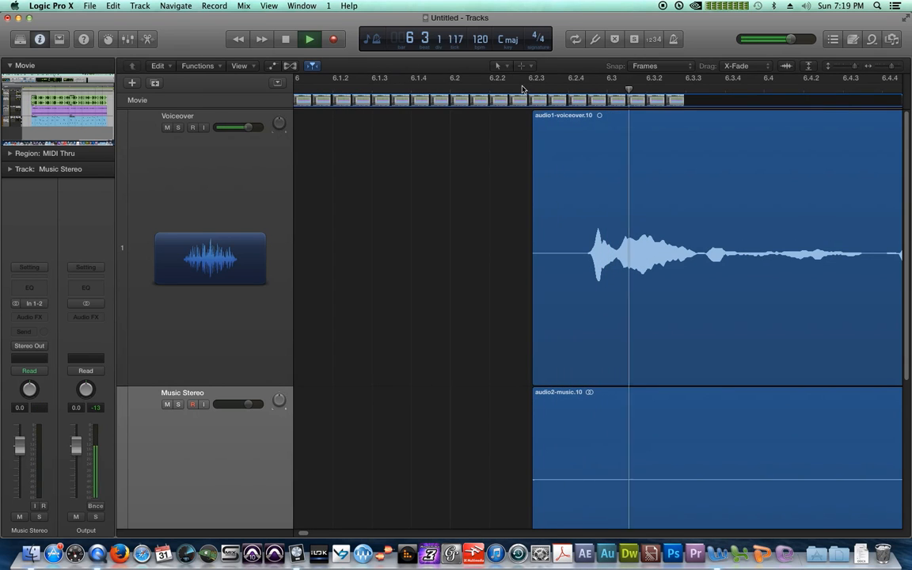
{"action": "left_click_drag", "start_coordinate": [480, 215], "coordinate": [571, 438]}
{"action": "key", "text": "Delete"}
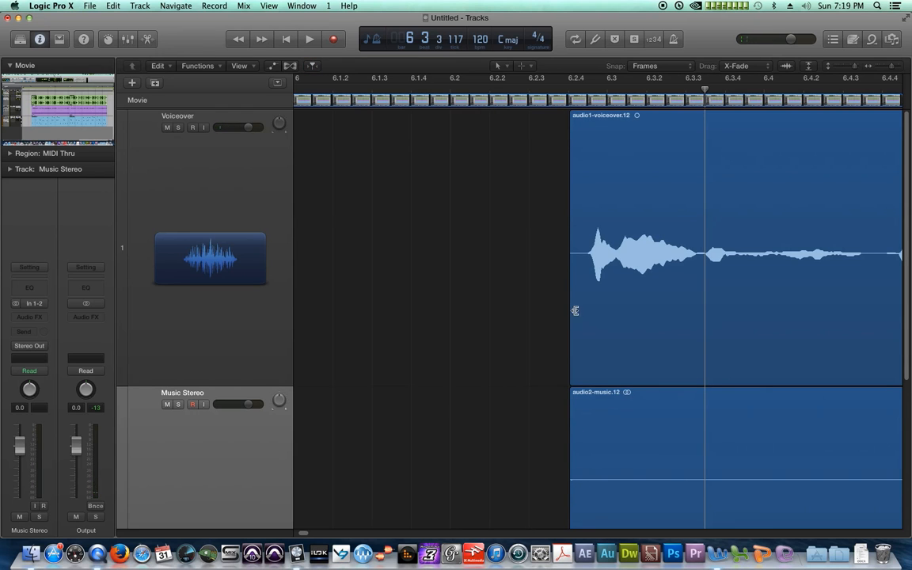
- Select both audio regions and add a short fade-in at their starts
{"action": "key", "text": "super+a"}
{"action": "left_click_drag", "start_coordinate": [501, 334], "coordinate": [496, 334]}
{"action": "key", "text": "super+Left"}
{"action": "key", "text": "super+Left"}
{"action": "key", "text": "super+Left"}
{"action": "key", "text": "super+Left"}
{"action": "key", "text": "super+Left"}
{"action": "key", "text": "super+Left"}
{"action": "key", "text": "super+Left"}
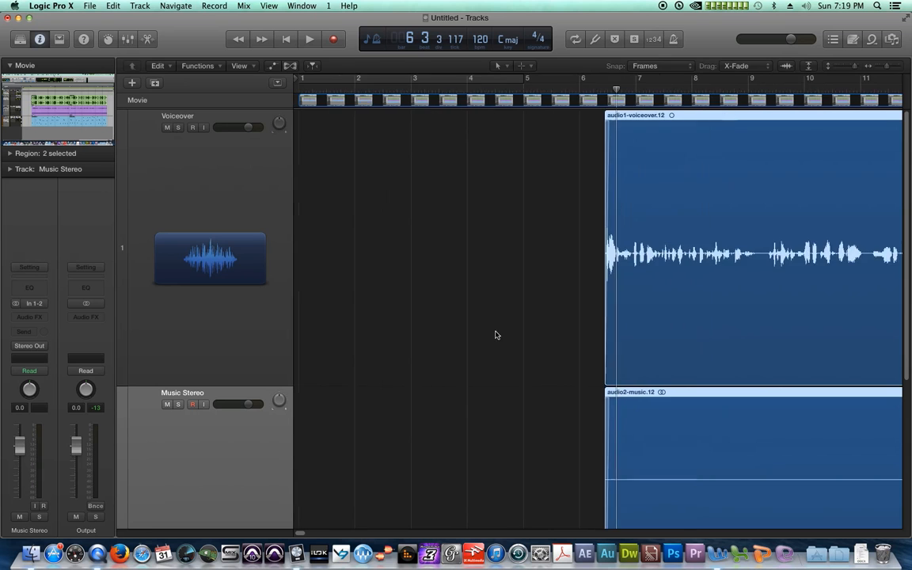
- Examine the whole length of both regions, and take a close look at the voiceover spike and pauses around bar 366
{"action": "key", "text": "super+Left"}
{"action": "key", "text": "super+Left"}
{"action": "key", "text": "super+Left"}
{"action": "key", "text": "super+Left"}
{"action": "key", "text": "super+Left"}
{"action": "key", "text": "super+Left"}
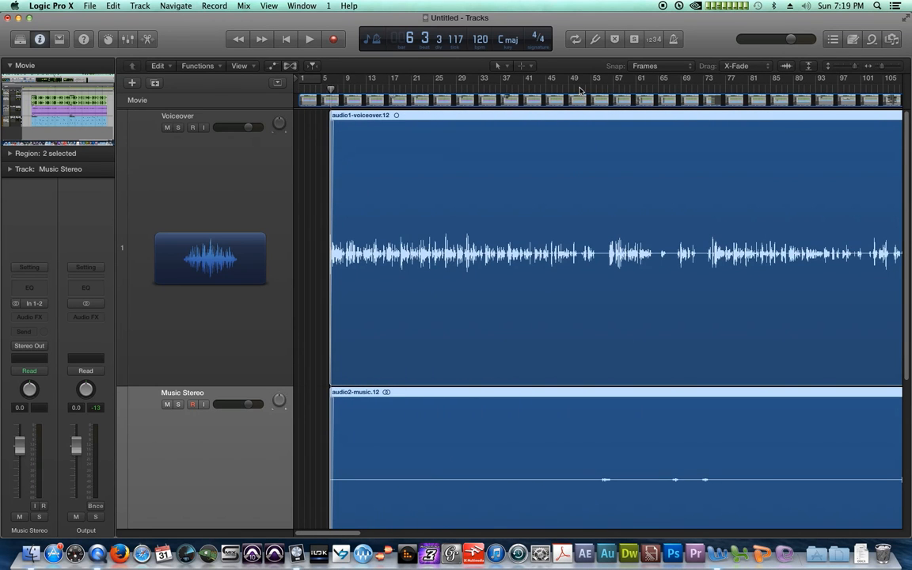
{"action": "key", "text": "super+Left"}
{"action": "key", "text": "super+Left"}
{"action": "key", "text": "super+Left"}
{"action": "key", "text": "super+Left"}
{"action": "key", "text": "super+Left"}
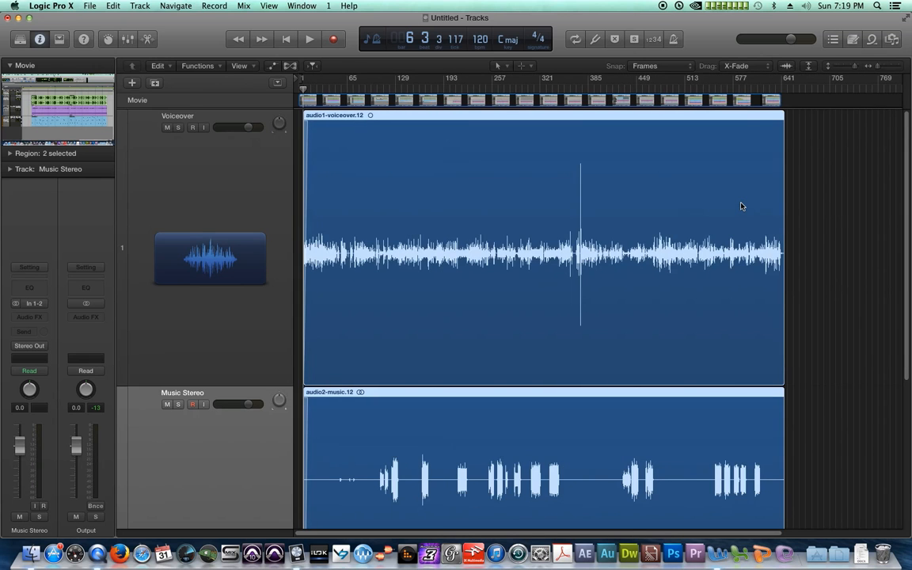
{"action": "left_click", "coordinate": [576, 96]}
{"action": "key", "text": "super+Right"}
{"action": "key", "text": "super+Right"}
{"action": "key", "text": "super+Right"}
{"action": "key", "text": "super+Right"}
{"action": "key", "text": "super+Right"}
{"action": "key", "text": "super+Right"}
{"action": "key", "text": "super+Right"}
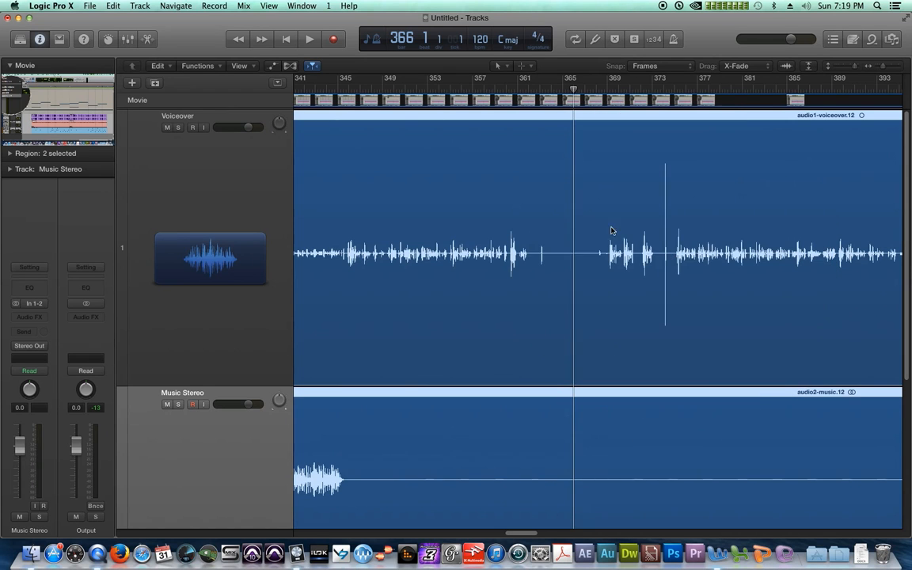
- Play the voiceover from about bars 357 to 361 to find where the speech ends before the pause
{"action": "left_click", "coordinate": [497, 89]}
{"action": "key", "text": "space"}
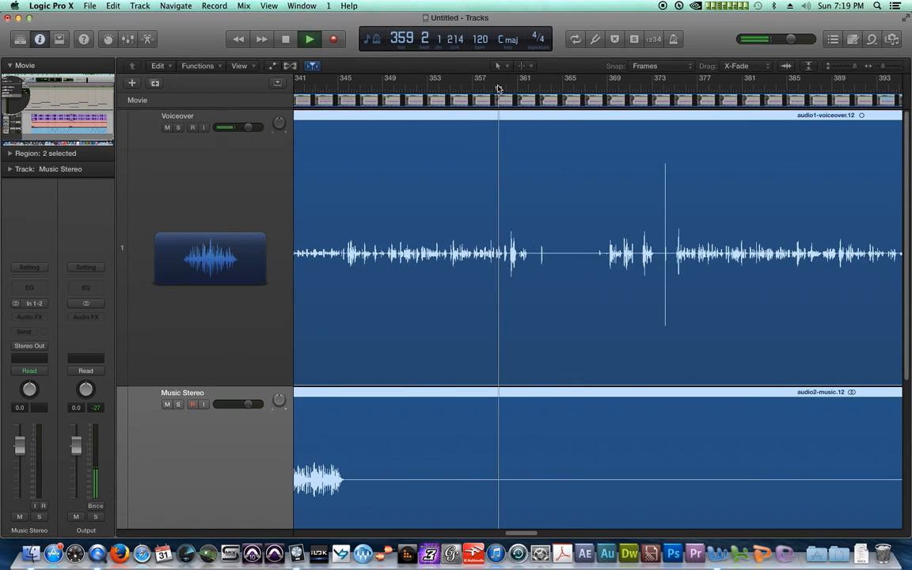
{"action": "key", "text": "super+Right"}
{"action": "key", "text": "super+Right"}
{"action": "key", "text": "super+Right"}
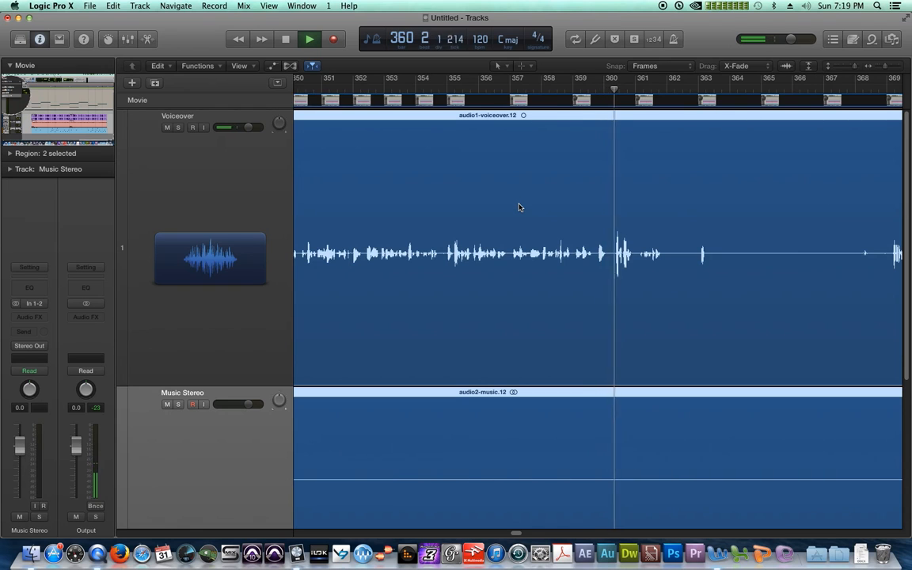
{"action": "left_click", "coordinate": [514, 91]}
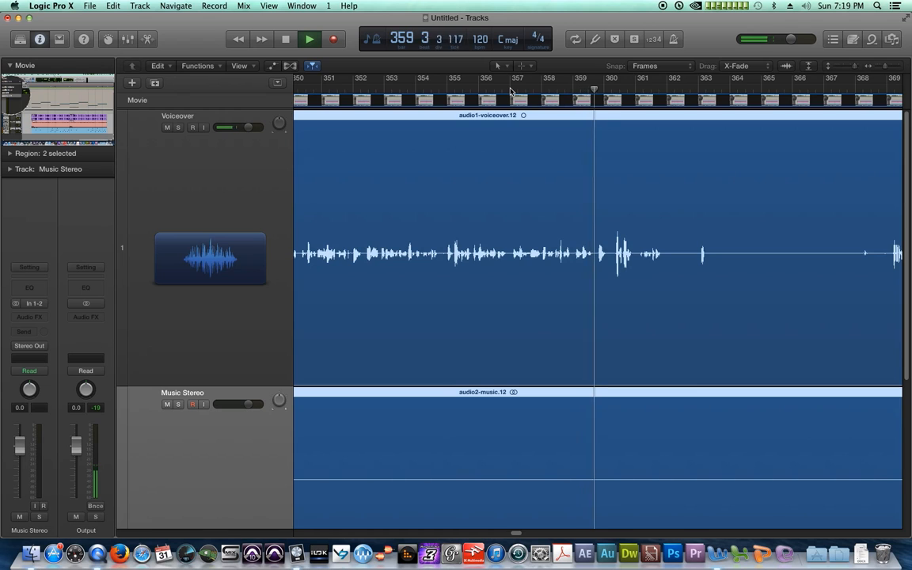
{"action": "key", "text": "space"}
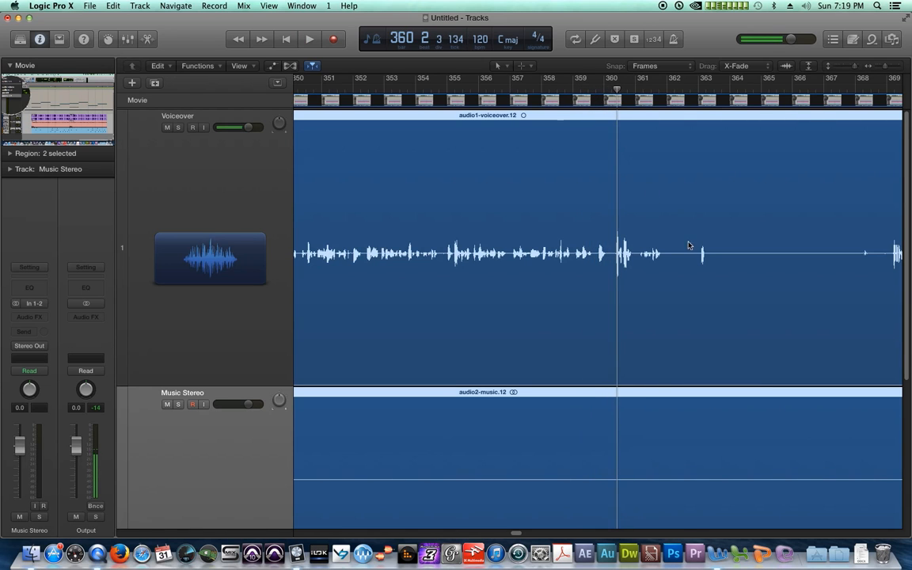
{"action": "key", "text": "space"}
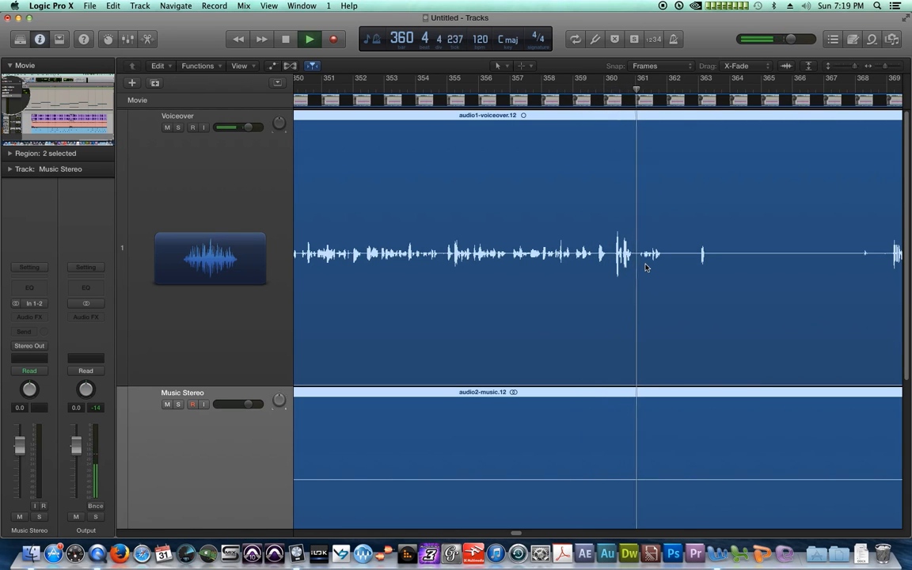
{"action": "key", "text": "space"}
- Play the voiceover from bar 375 to check where the speech resumes after the spike
{"action": "key", "text": "super+Left"}
{"action": "key", "text": "super+Left"}
{"action": "key", "text": "super+Left"}
{"action": "key", "text": "super+Left"}
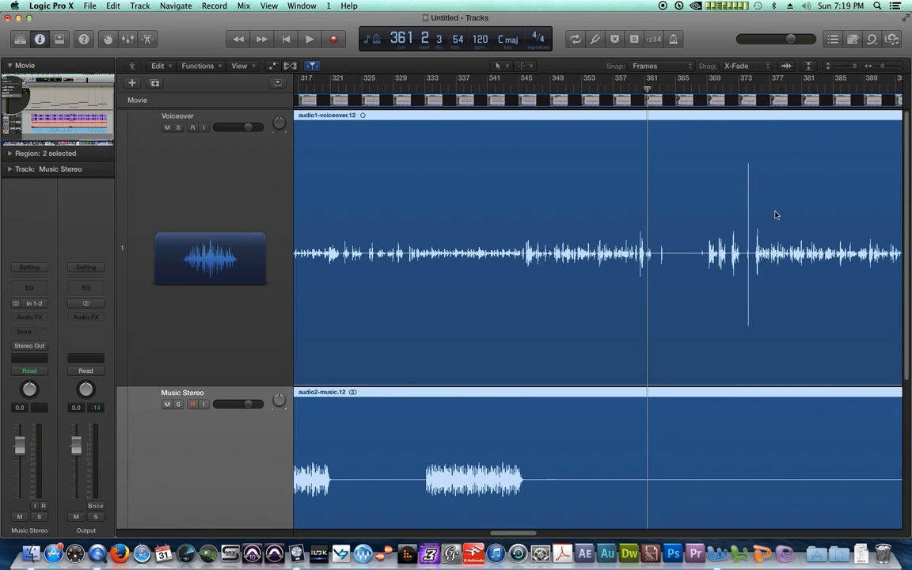
{"action": "left_click", "coordinate": [754, 95]}
{"action": "key", "text": "super+Right"}
{"action": "key", "text": "super+Right"}
{"action": "key", "text": "super+Right"}
{"action": "key", "text": "super+Right"}
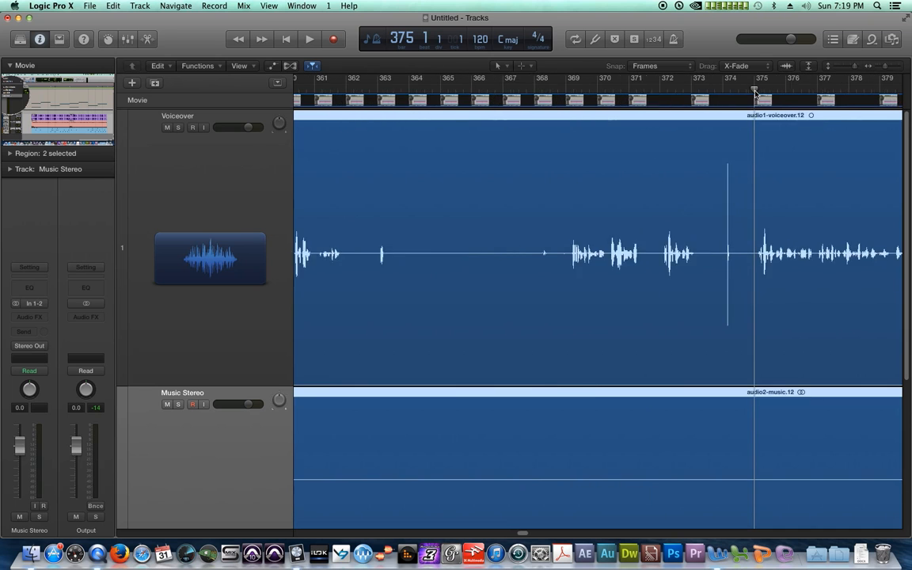
{"action": "key", "text": "space"}
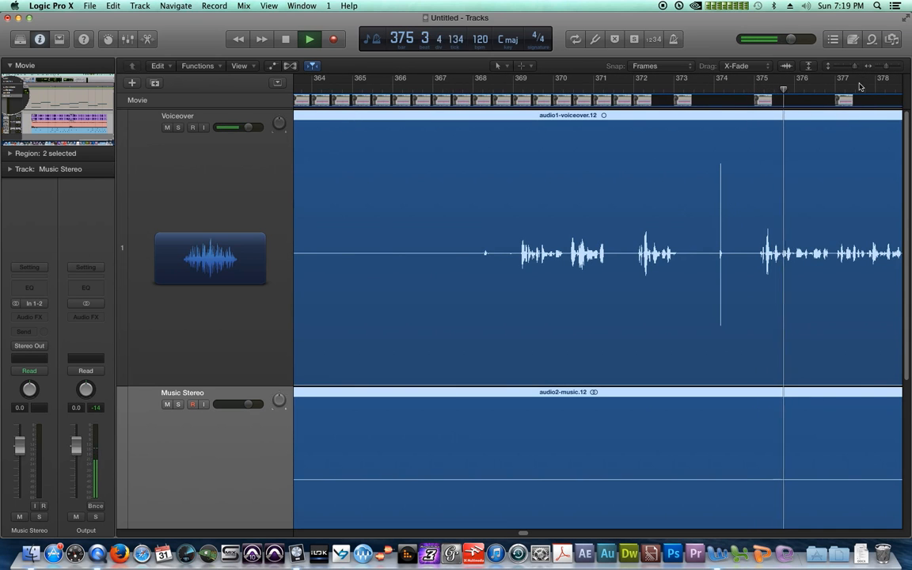
- Reduce the height of both tracks, shrink the Music Stereo track further to individual zoom 11, and stop playback
{"action": "left_click_drag", "start_coordinate": [852, 67], "coordinate": [849, 66]}
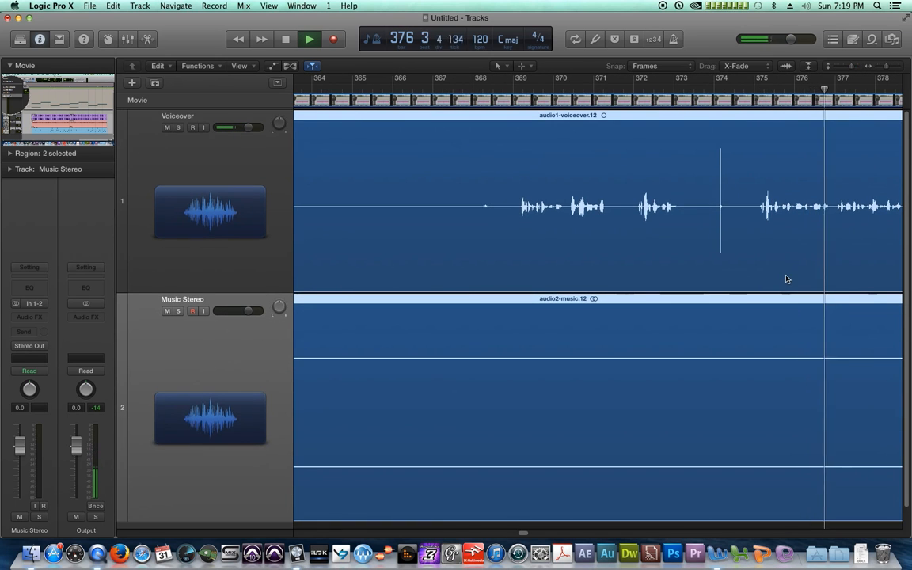
{"action": "scroll", "coordinate": [642, 226], "scroll_direction": "right", "scroll_amount": 10}
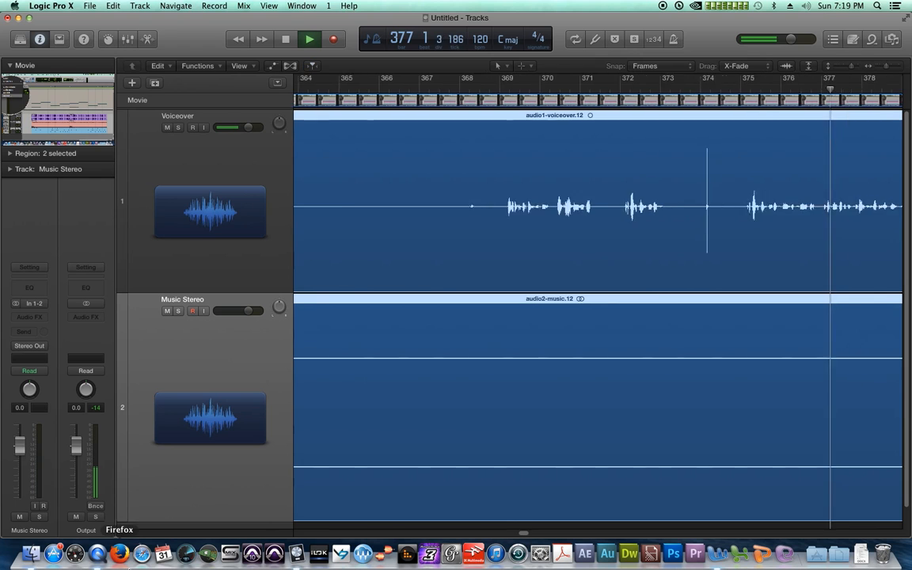
{"action": "left_click", "coordinate": [320, 527]}
{"action": "key", "text": "space"}
{"action": "left_click_drag", "start_coordinate": [127, 521], "coordinate": [142, 421]}
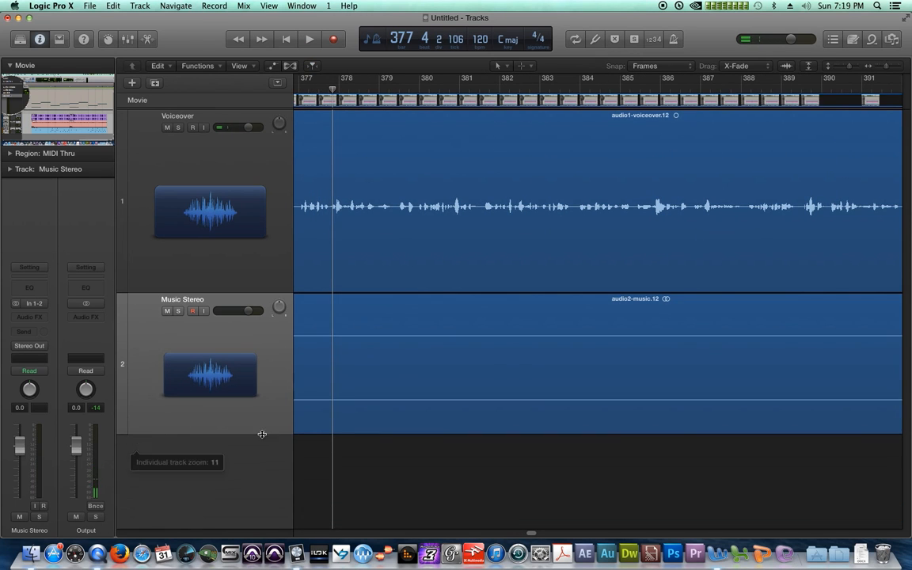
- Delete the section containing the pause and spike, from about bar 361 to bar 375, from both audio regions
{"action": "key", "text": "super+Left"}
{"action": "key", "text": "super+Left"}
{"action": "key", "text": "super+Left"}
{"action": "key", "text": "super+Left"}
{"action": "key", "text": "super+Left"}
{"action": "left_click", "coordinate": [310, 88]}
{"action": "key", "text": "super+Right"}
{"action": "key", "text": "super+Right"}
{"action": "key", "text": "super+Right"}
{"action": "left_click_drag", "start_coordinate": [534, 531], "coordinate": [523, 535]}
{"action": "left_click", "coordinate": [752, 215], "text": "super"}
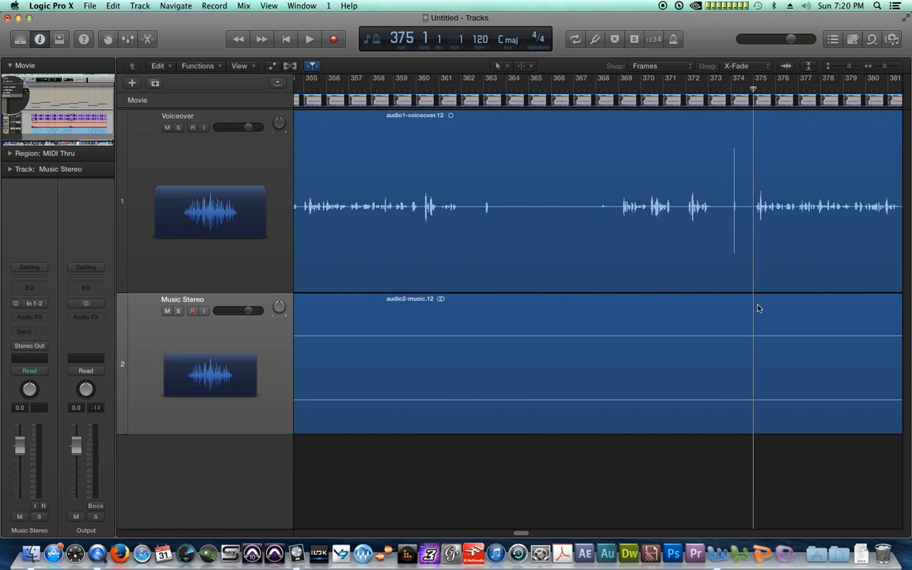
{"action": "left_click_drag", "start_coordinate": [754, 201], "coordinate": [442, 367]}
{"action": "key", "text": "Delete"}
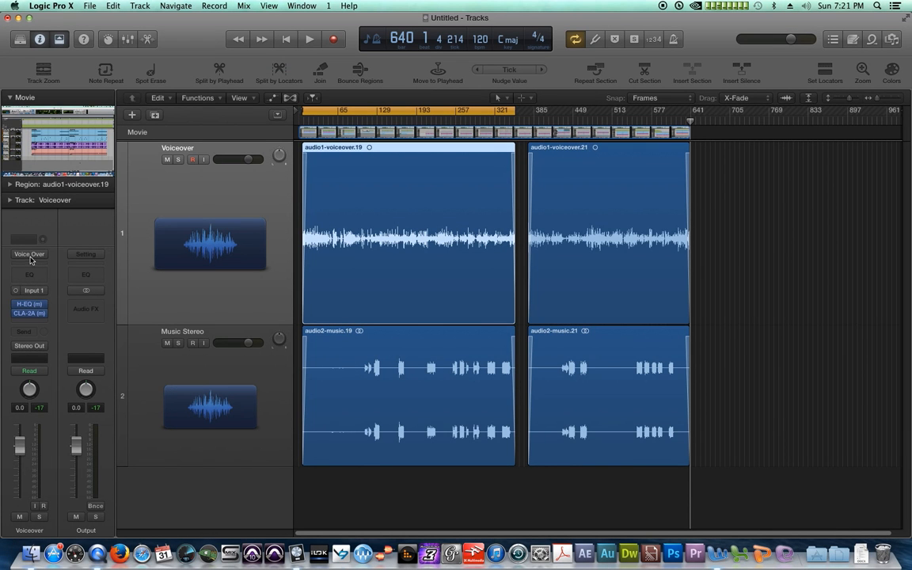
- Reset the Voiceover channel strip and turn off the cycle range
{"action": "left_click", "coordinate": [30, 255]}
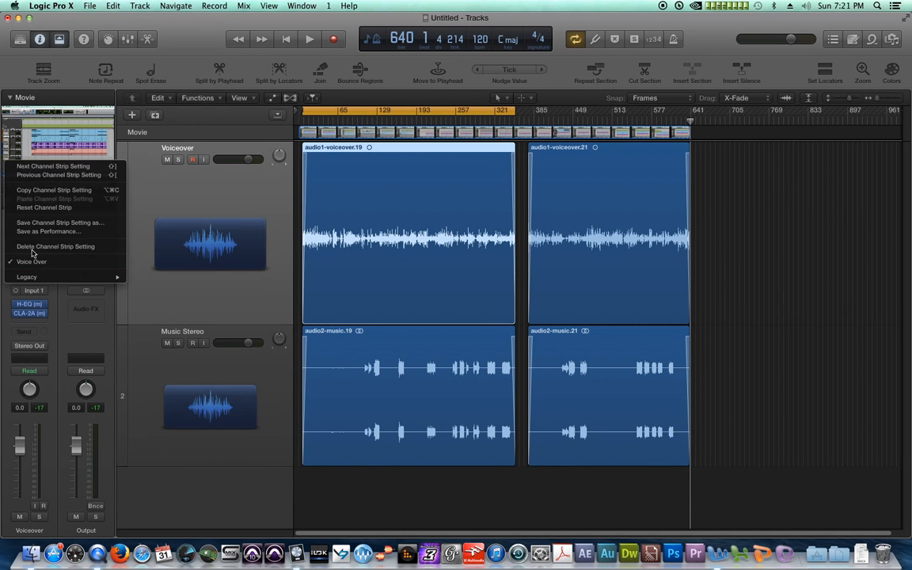
{"action": "left_click", "coordinate": [42, 208]}
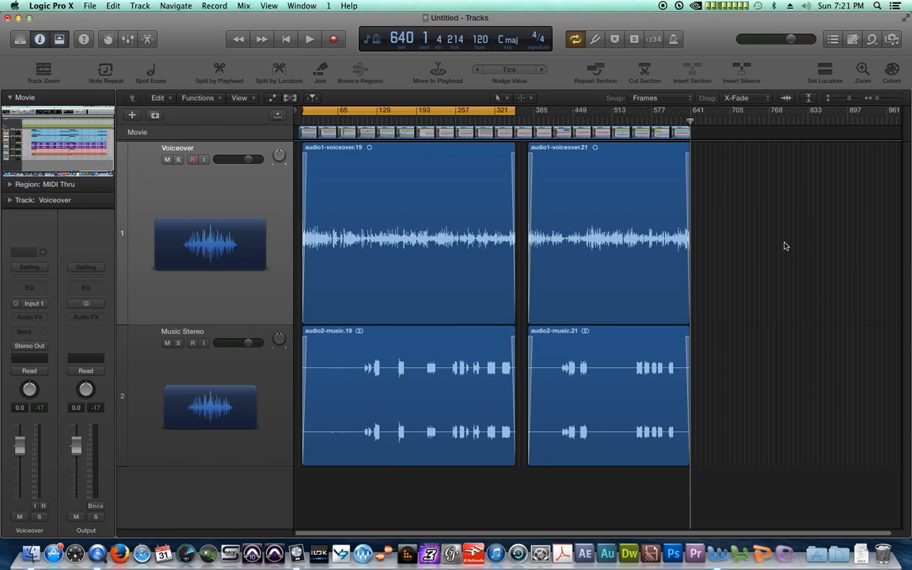
{"action": "left_click", "coordinate": [499, 126]}
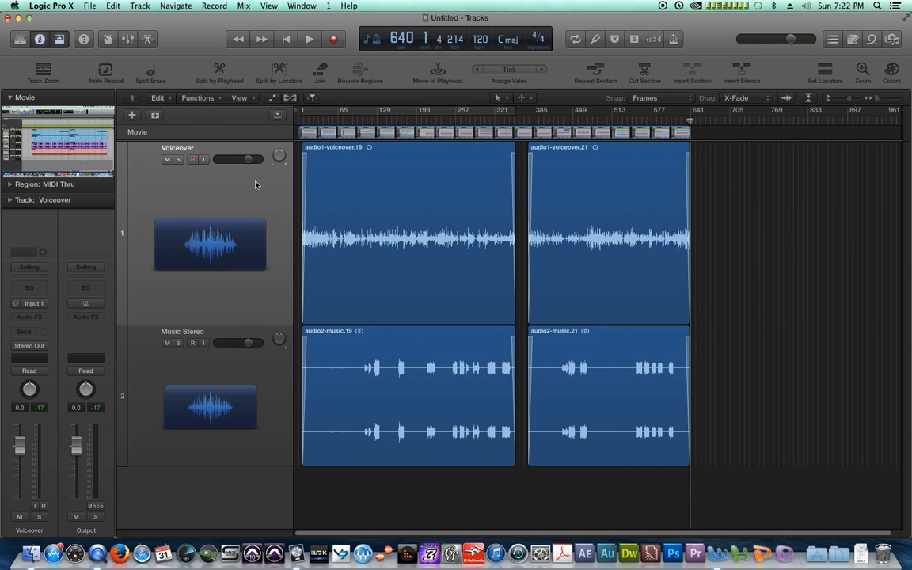
- Play the unprocessed voiceover from bar 31 and load the Voice Over setting onto its channel strip
{"action": "left_click", "coordinate": [311, 129]}
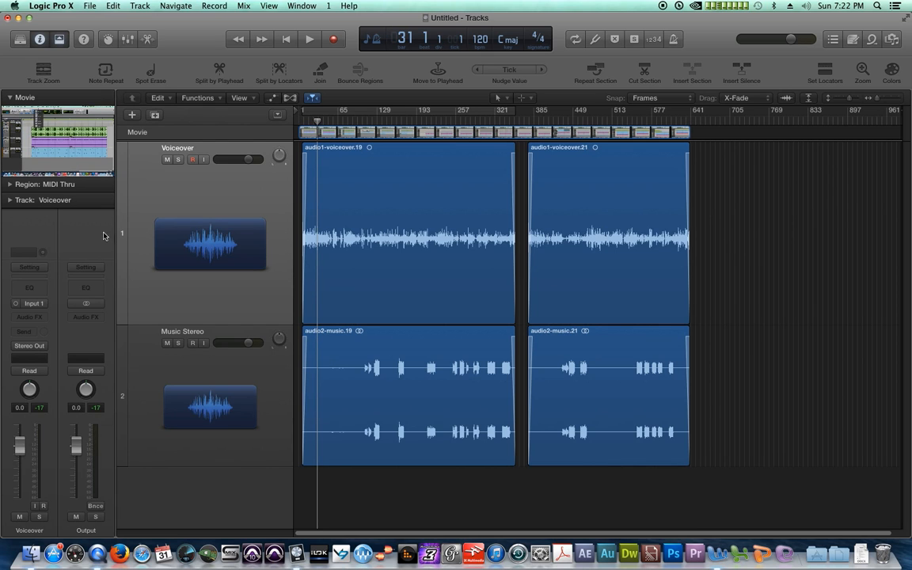
{"action": "key", "text": "space"}
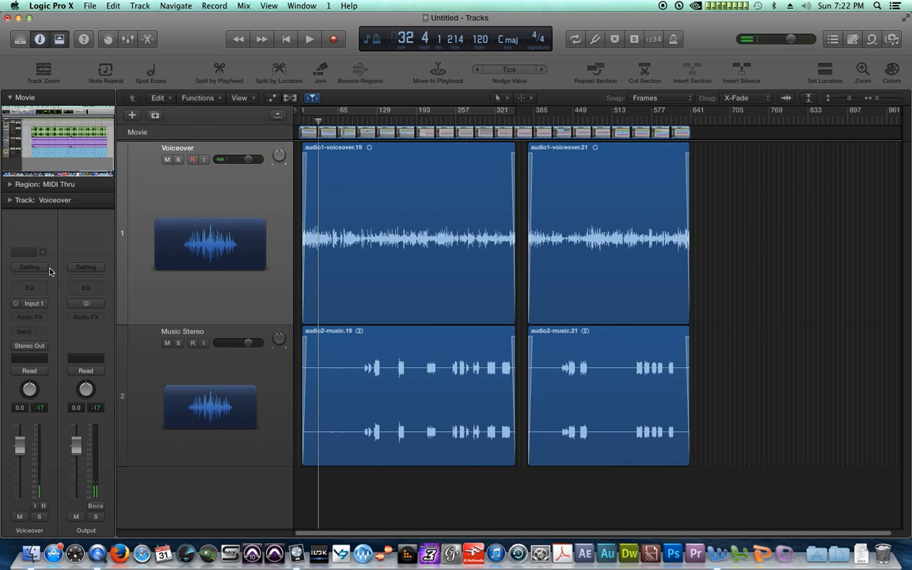
{"action": "left_click", "coordinate": [30, 268]}
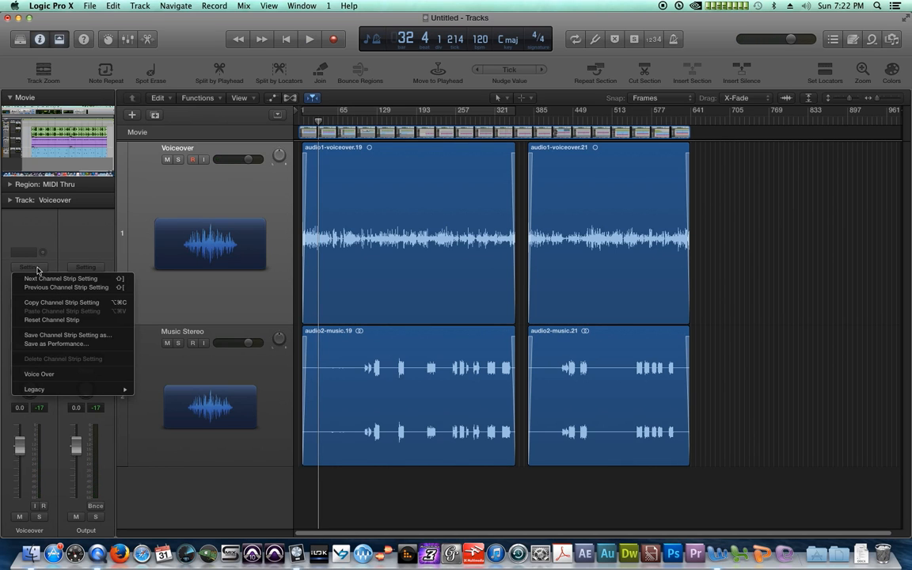
{"action": "left_click", "coordinate": [23, 377]}
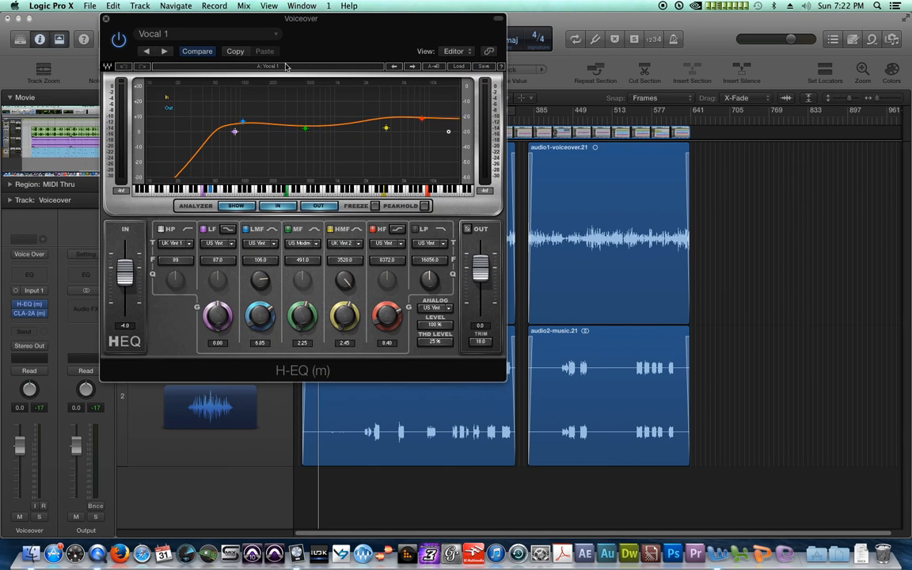
- Place the CLA-2A compressor clear of the H-EQ to view both at work on the voiceover, and close both plug-ins
{"action": "left_click_drag", "start_coordinate": [246, 51], "coordinate": [667, 262]}
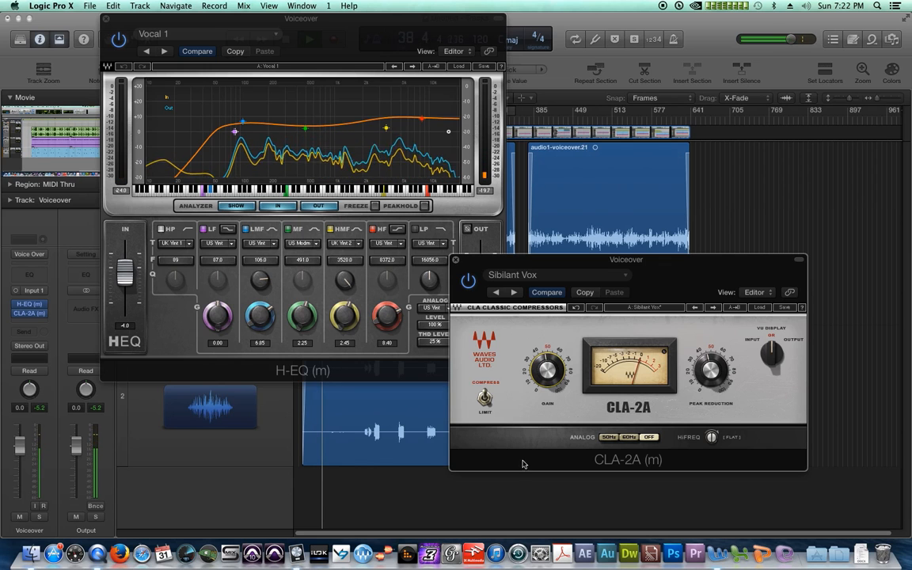
{"action": "left_click", "coordinate": [105, 18]}
{"action": "left_click", "coordinate": [455, 260]}
- Select the Voiceover track and load the Voice Over Master user setting onto the output channel strip
{"action": "left_click", "coordinate": [234, 247]}
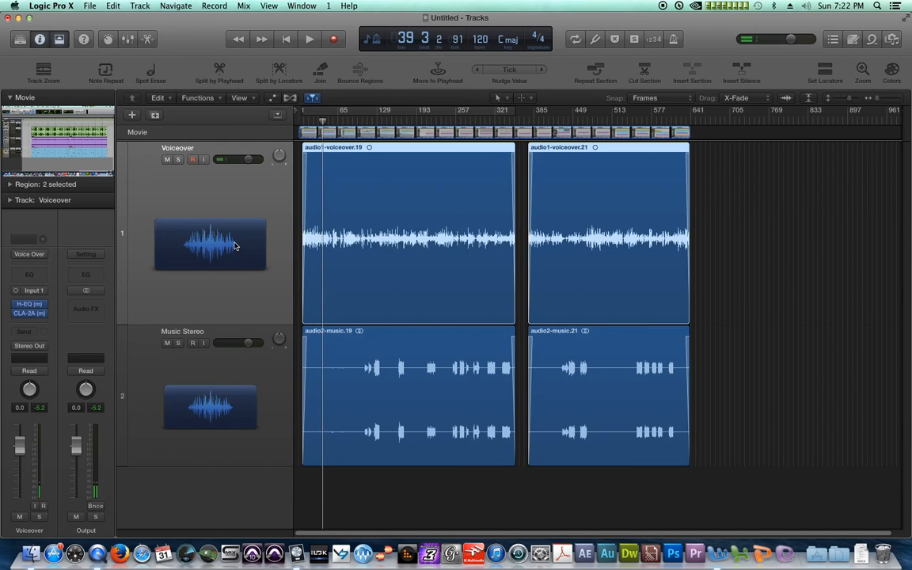
{"action": "left_click", "coordinate": [91, 255]}
{"action": "mouse_move", "coordinate": [117, 354]}
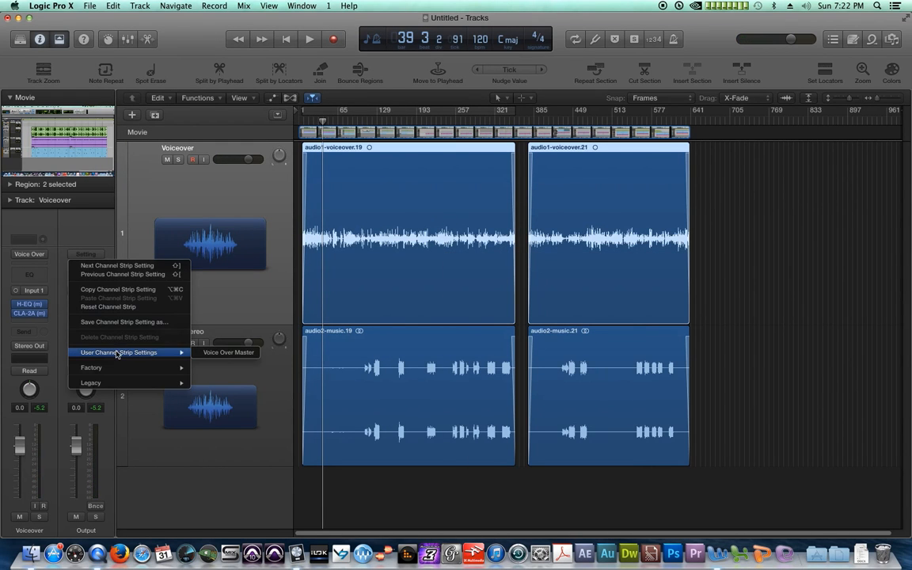
{"action": "left_click", "coordinate": [230, 353]}
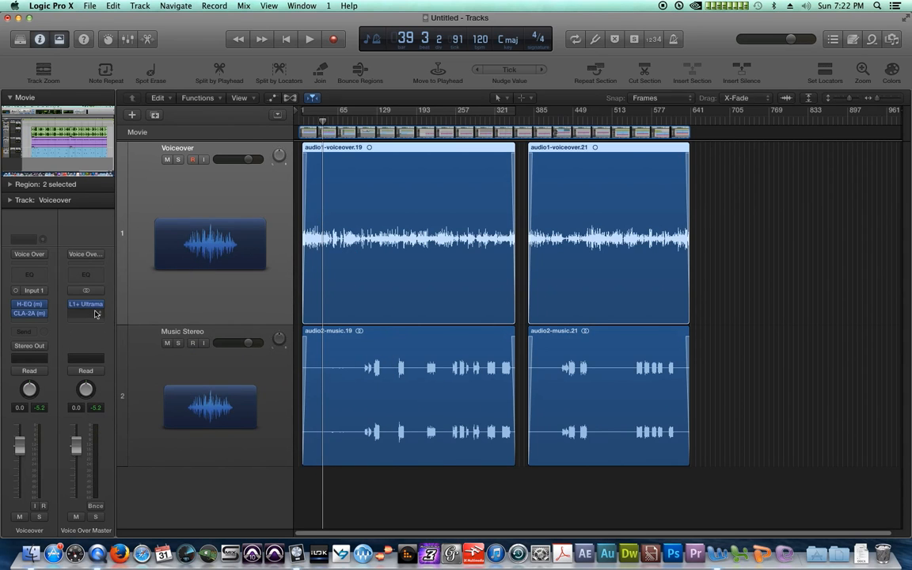
- Play from around bars 193 to 211 with the L1+ Ultramaximizer open to view its limiting, and close the plug-in
{"action": "left_click", "coordinate": [87, 305]}
{"action": "key", "text": "space"}
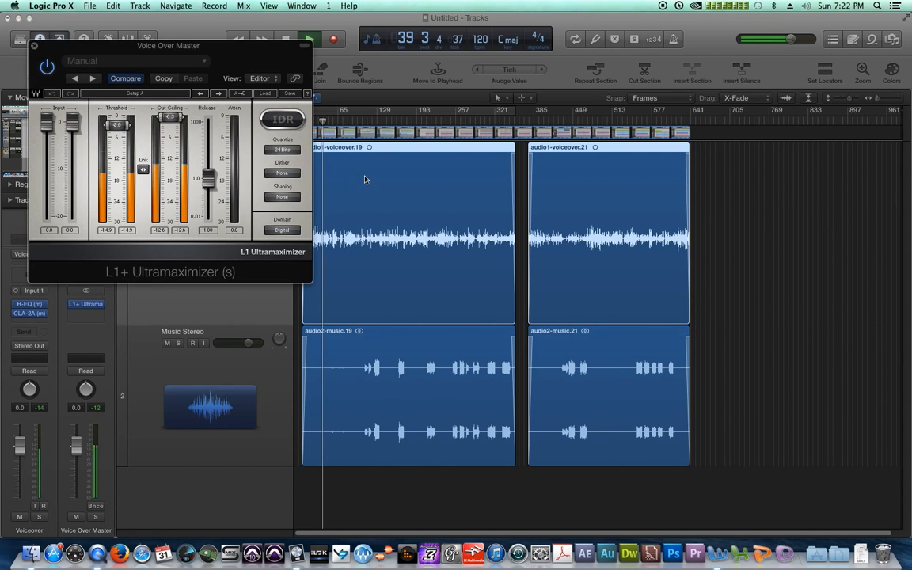
{"action": "left_click", "coordinate": [353, 112]}
{"action": "left_click", "coordinate": [417, 112]}
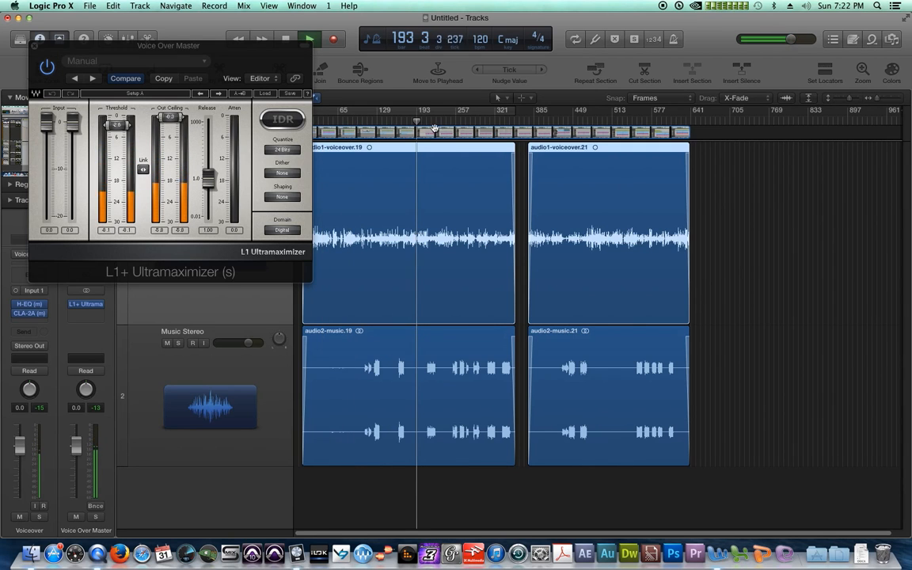
{"action": "left_click", "coordinate": [425, 127]}
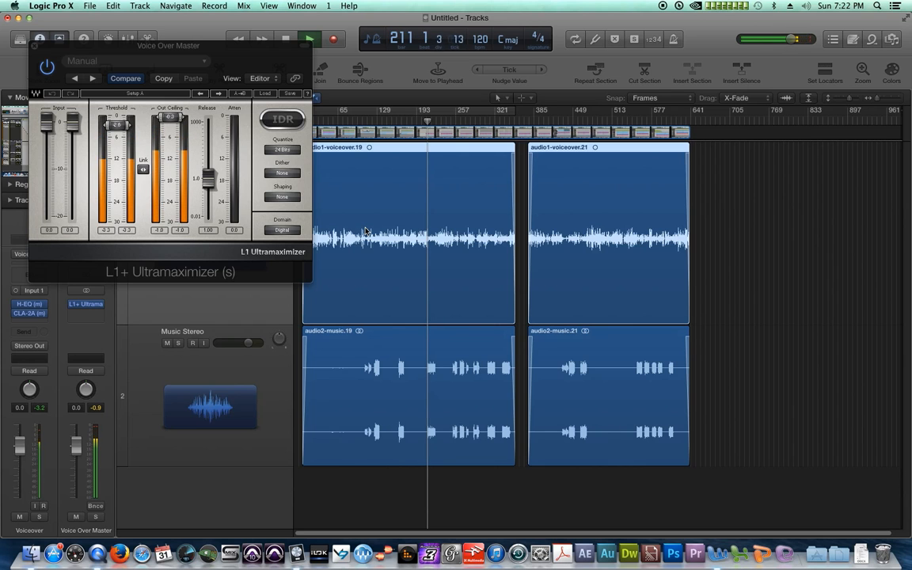
{"action": "left_click", "coordinate": [34, 45]}
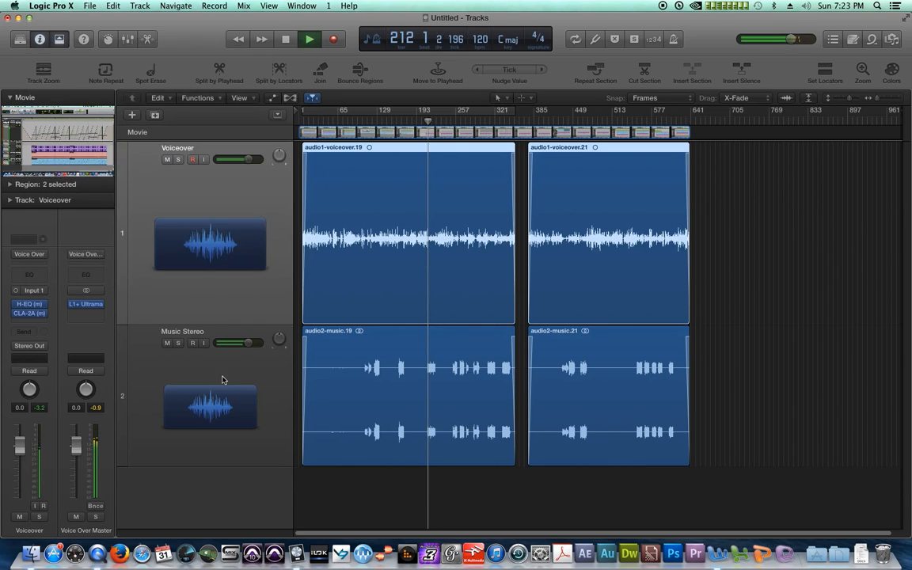
- Stop playback and open the Music Stereo track's first region in an enlarged audio file editor
{"action": "left_click", "coordinate": [129, 414]}
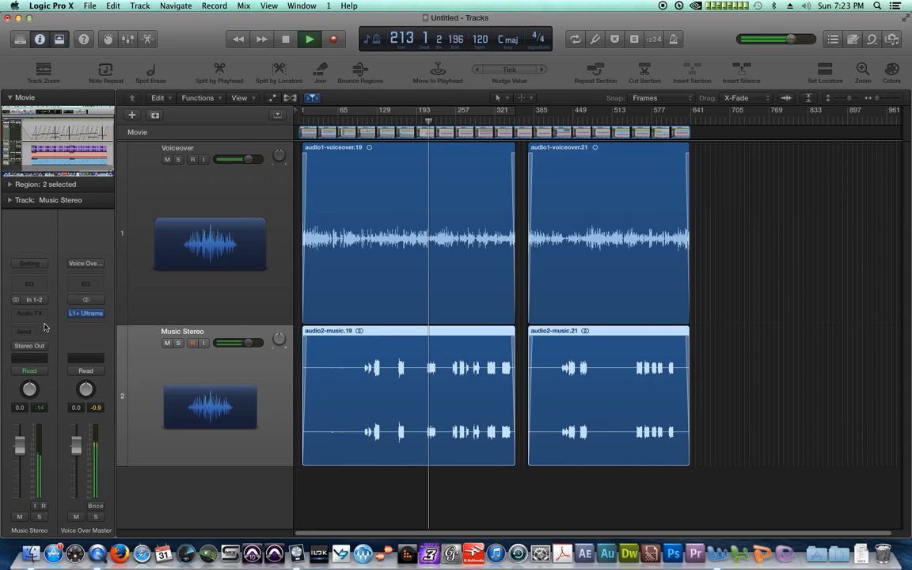
{"action": "key", "text": "space"}
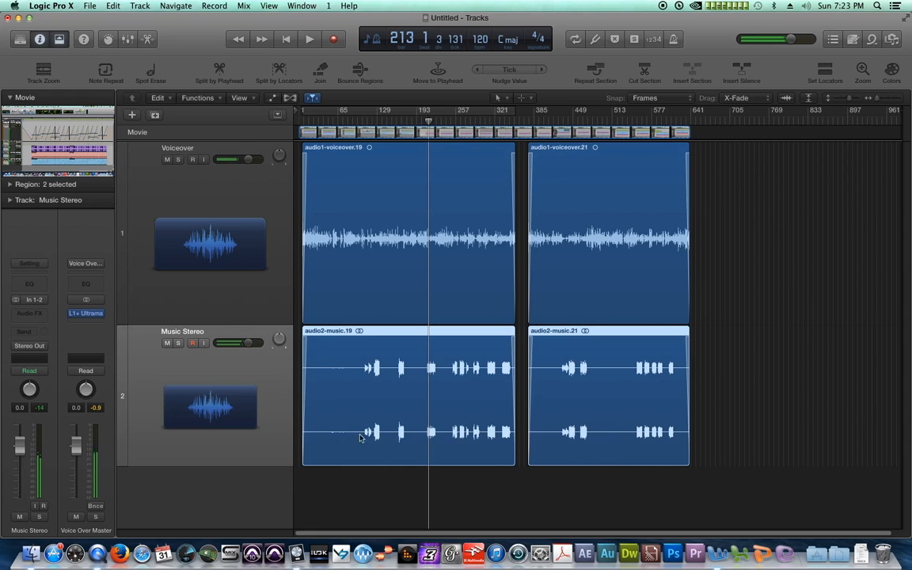
{"action": "double_click", "coordinate": [451, 385]}
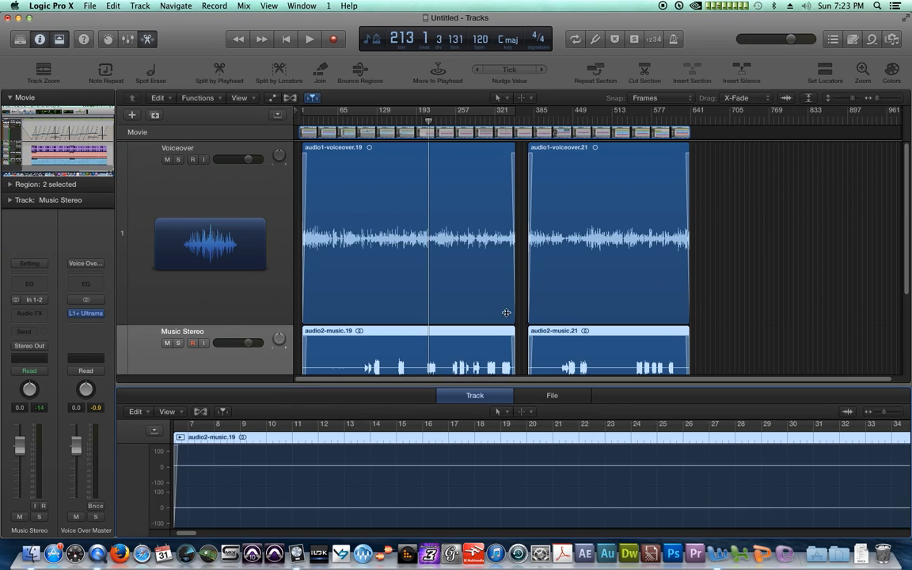
{"action": "left_click_drag", "start_coordinate": [513, 388], "coordinate": [515, 280]}
{"action": "left_click", "coordinate": [552, 290]}
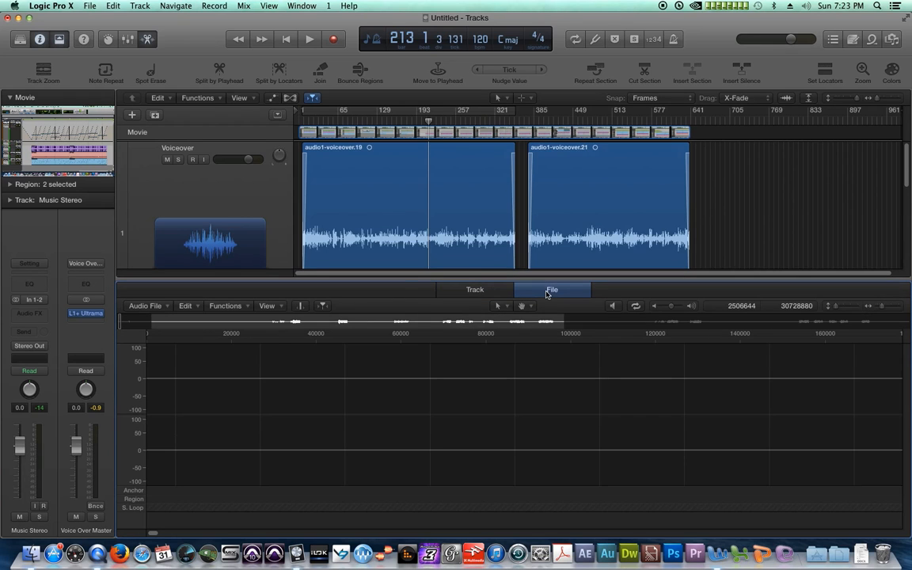
- Select the whole music audio file, normalize it, and close the editor
{"action": "left_click", "coordinate": [259, 305]}
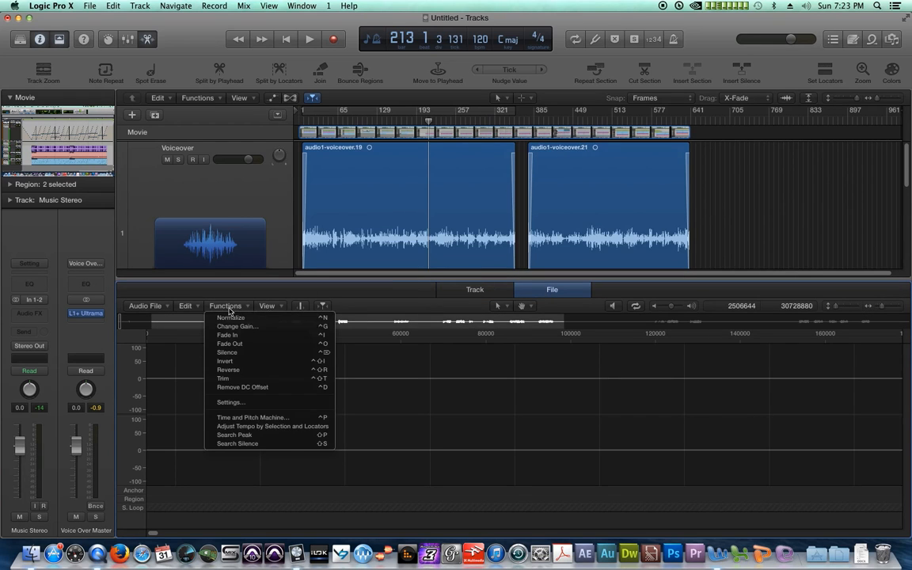
{"action": "left_click", "coordinate": [413, 380]}
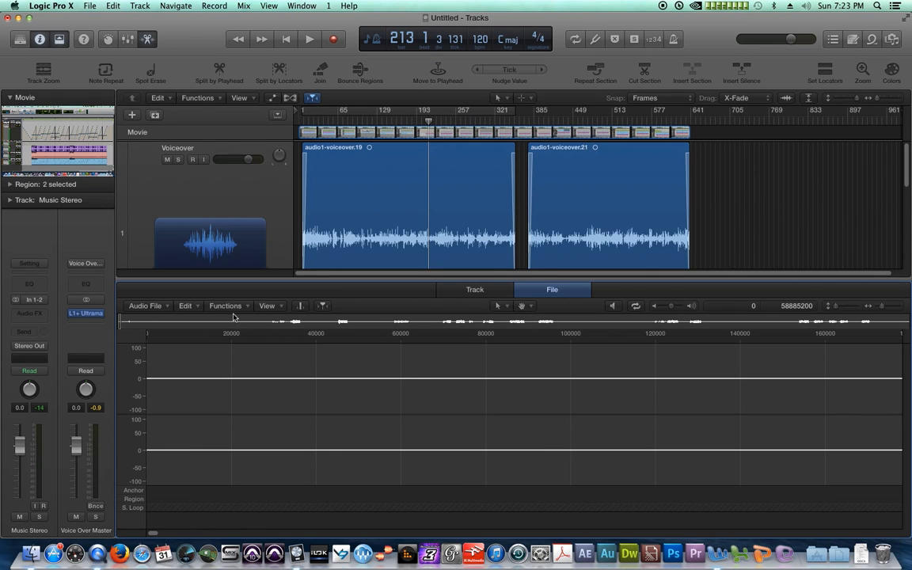
{"action": "left_click", "coordinate": [229, 307]}
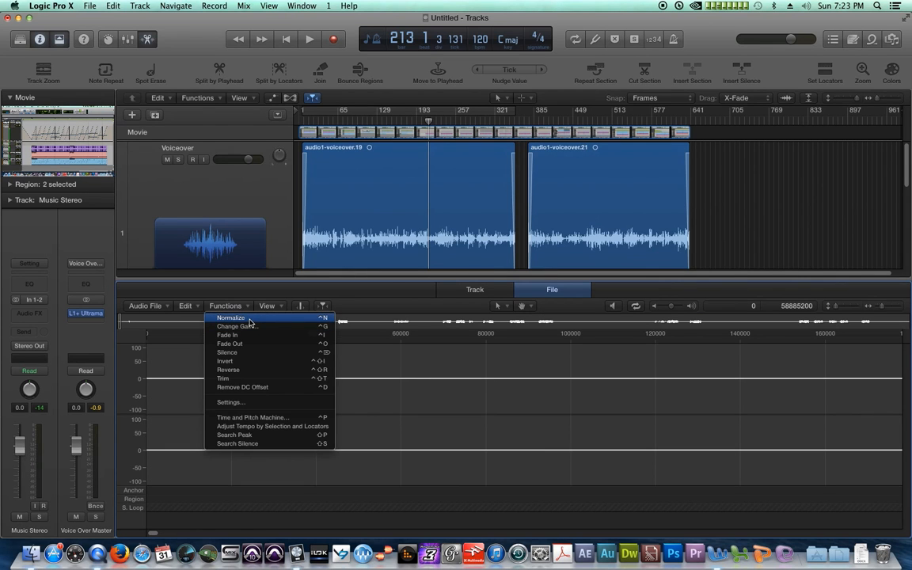
{"action": "left_click", "coordinate": [357, 283]}
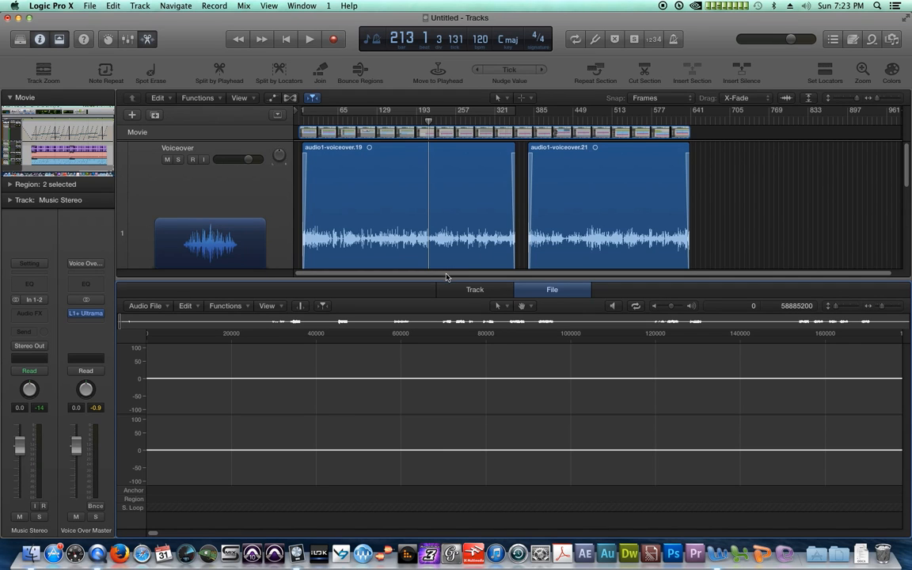
{"action": "left_click_drag", "start_coordinate": [447, 278], "coordinate": [440, 461]}
{"action": "left_click", "coordinate": [731, 410]}
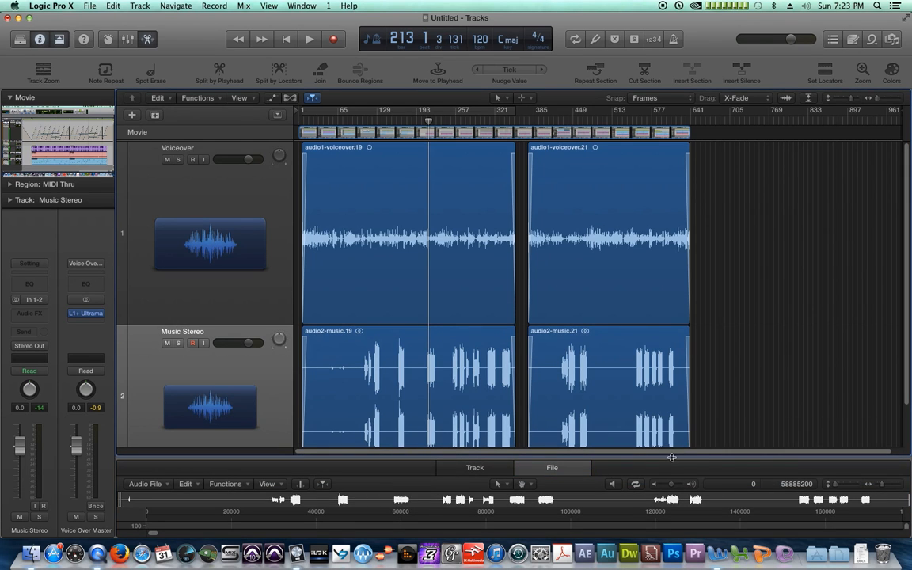
{"action": "key", "text": "e"}
- Play back the normalized music and lower the Music Stereo track's volume to -1.2 dB
{"action": "key", "text": "space"}
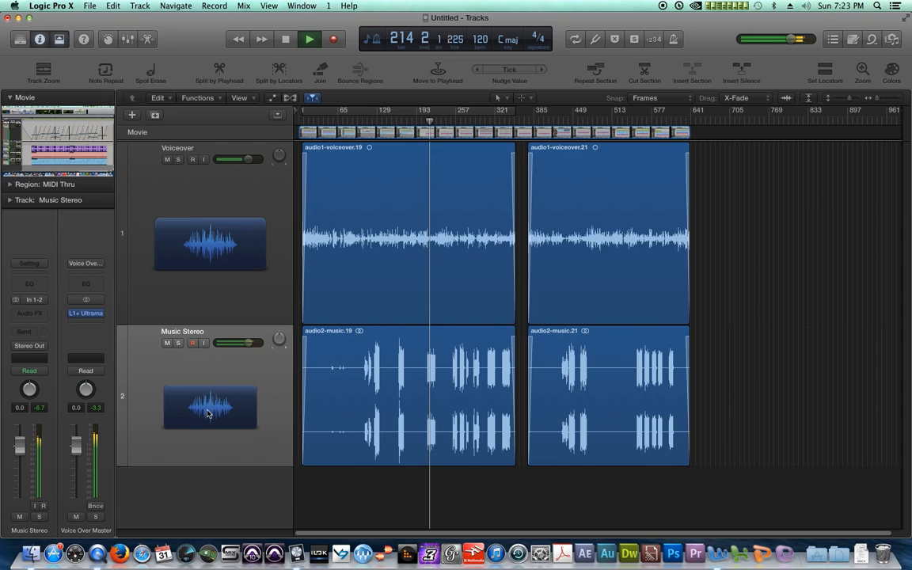
{"action": "left_click", "coordinate": [142, 360]}
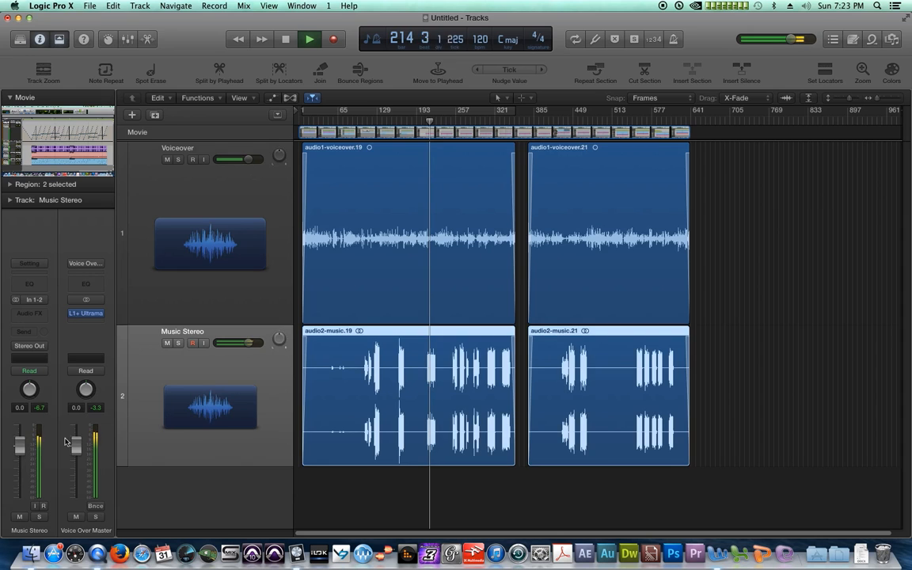
{"action": "left_click", "coordinate": [385, 508]}
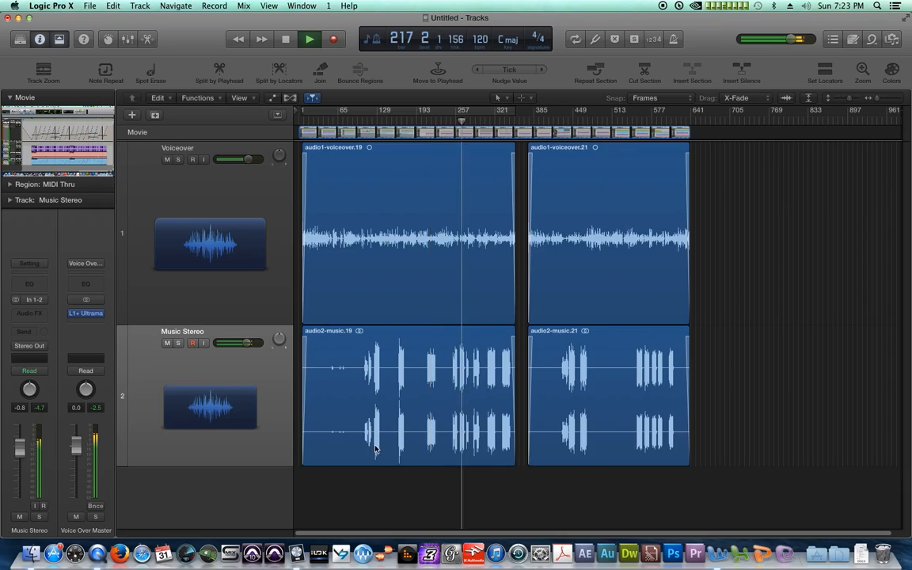
{"action": "key", "text": "super+Right"}
{"action": "key", "text": "super+Right"}
{"action": "key", "text": "super+Right"}
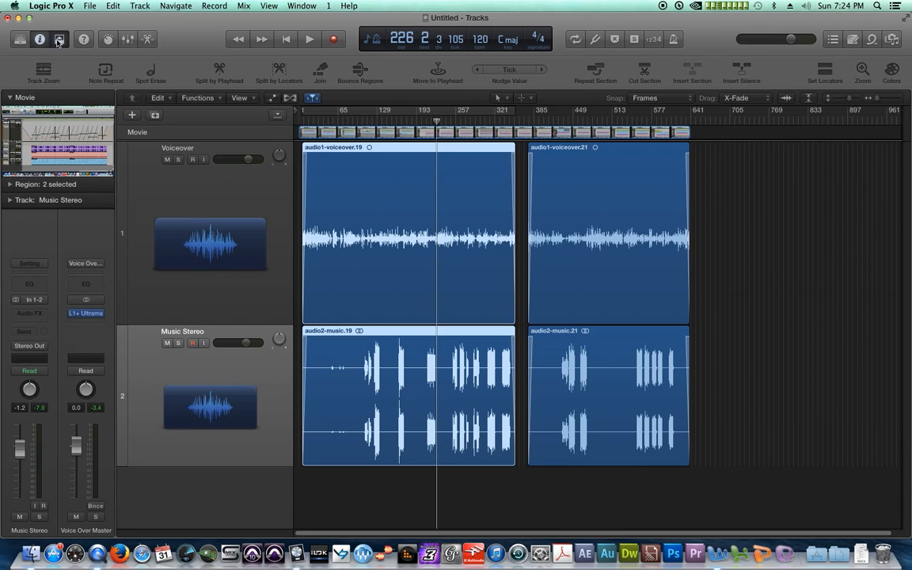
- Show the toolbar and set the locators to the selected first pair of voiceover and music regions
{"action": "left_click", "coordinate": [59, 40]}
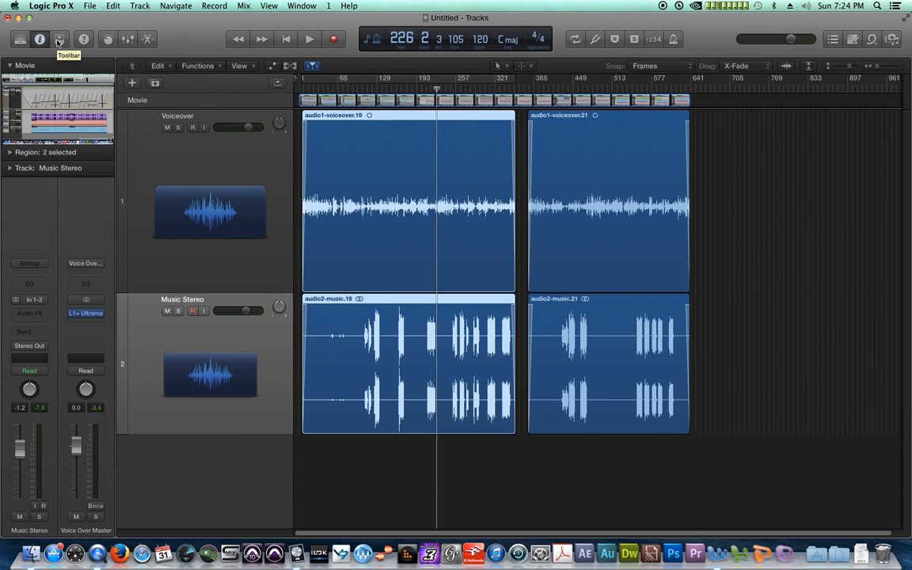
{"action": "left_click", "coordinate": [59, 40]}
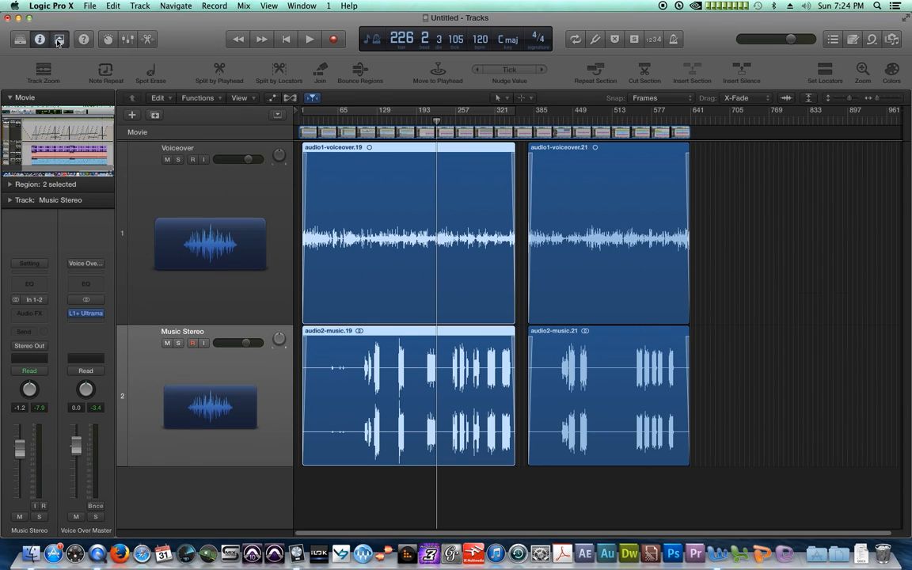
{"action": "left_click", "coordinate": [825, 74]}
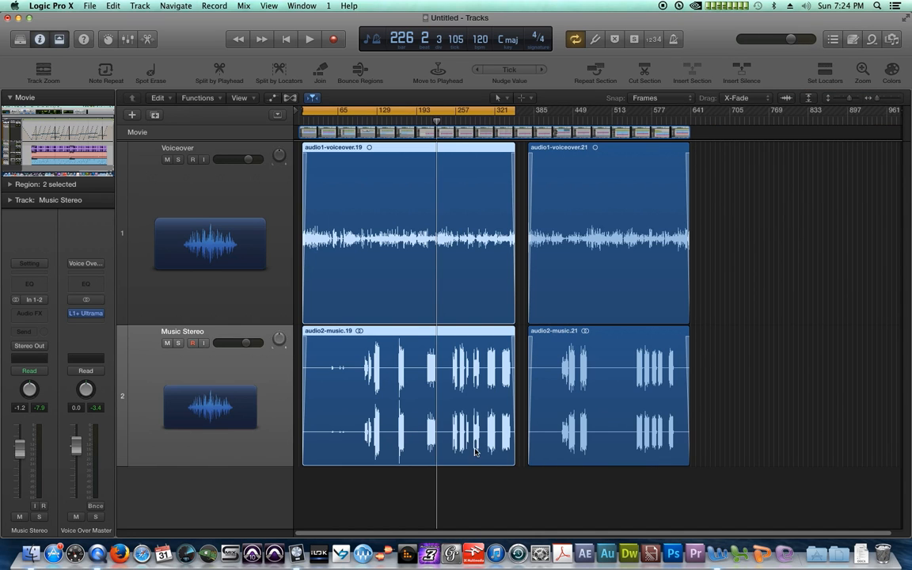
- Export the cycled section's audio to a new movie named episode8VO-part1 in the PT11-Ep8 folder
{"action": "left_click", "coordinate": [89, 5]}
{"action": "mouse_move", "coordinate": [120, 215]}
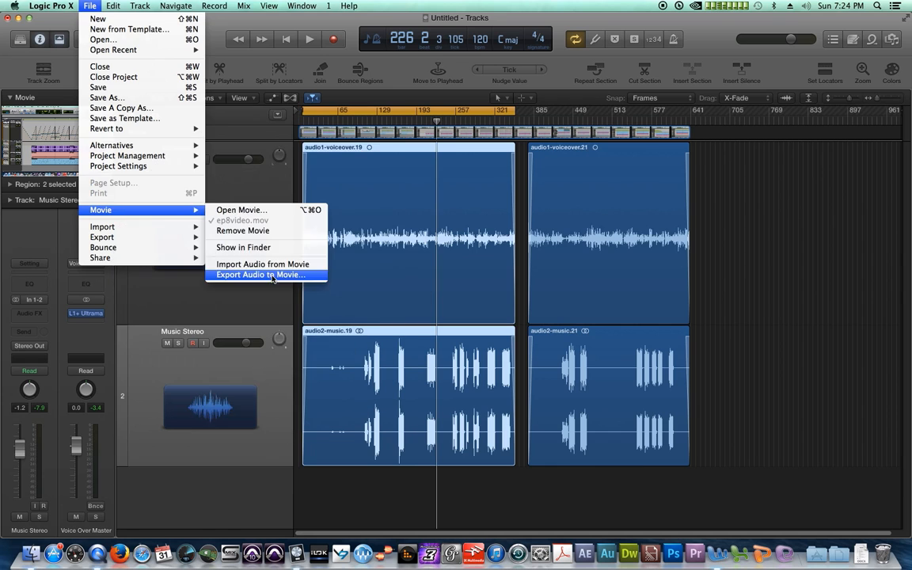
{"action": "left_click", "coordinate": [271, 277]}
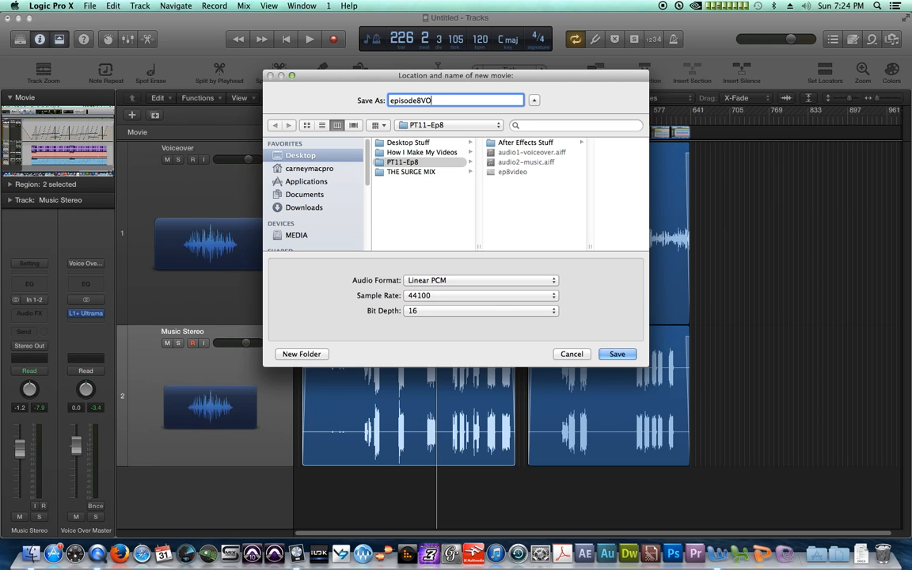
{"action": "key", "text": "Return"}
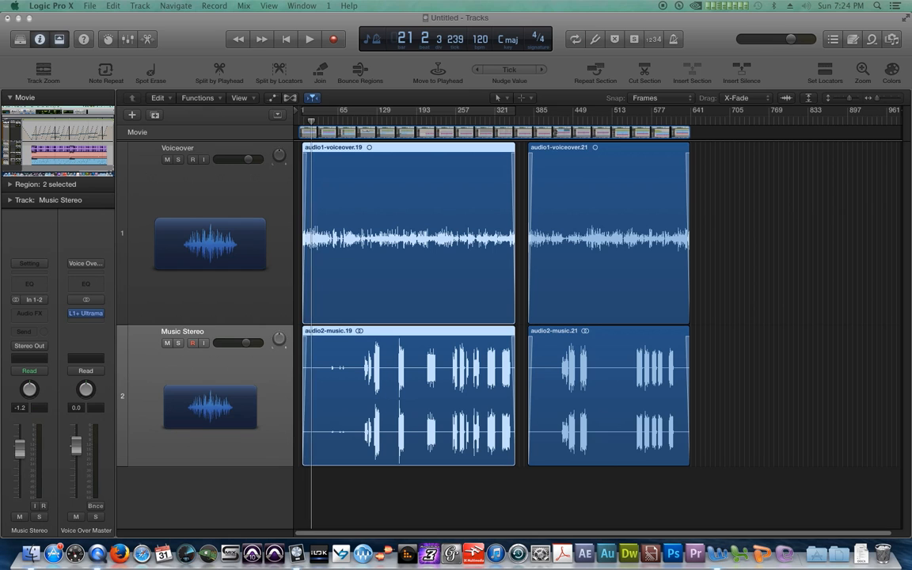
- Select the second pair of voiceover and music regions and set the locators to their length
{"action": "left_click_drag", "start_coordinate": [436, 127], "coordinate": [370, 67]}
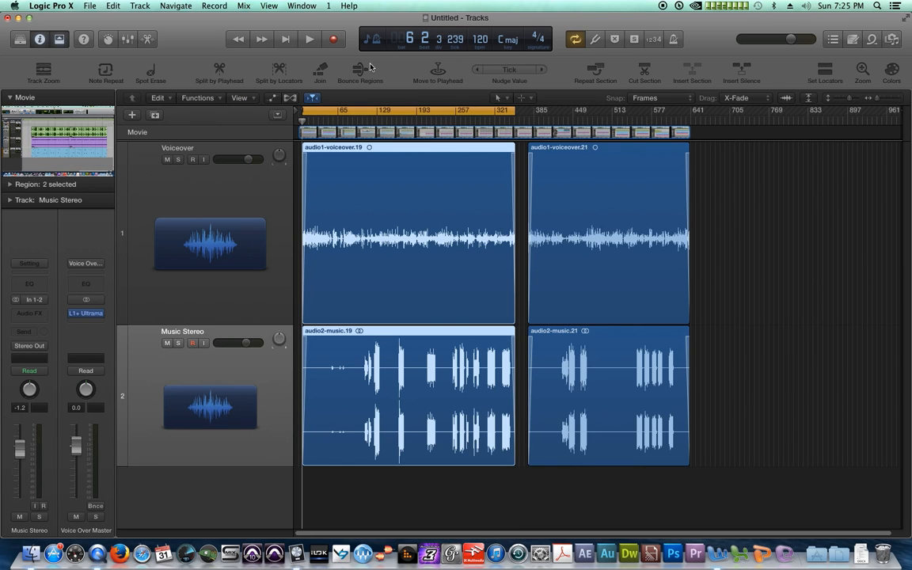
{"action": "key", "text": "c"}
{"action": "left_click_drag", "start_coordinate": [746, 187], "coordinate": [684, 386]}
{"action": "left_click", "coordinate": [825, 71]}
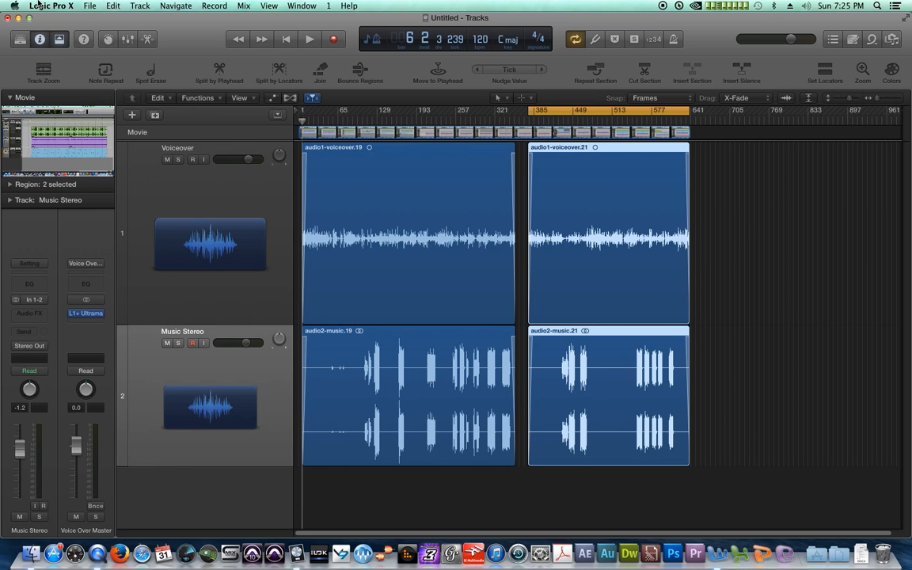
- Export the second section's audio to a new movie named episode8VO-part2 in the PT11-Ep8 folder
{"action": "left_click", "coordinate": [85, 7]}
{"action": "mouse_move", "coordinate": [111, 210]}
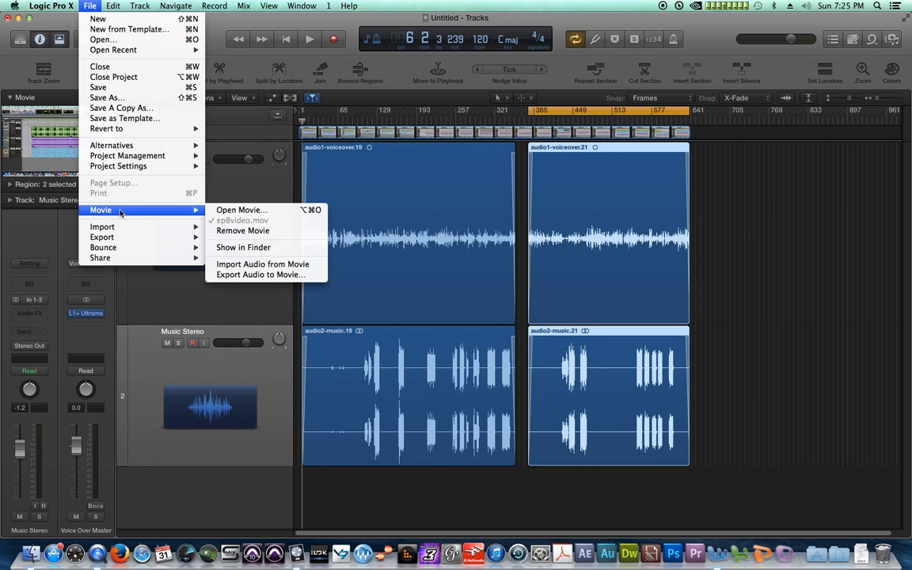
{"action": "left_click", "coordinate": [262, 274]}
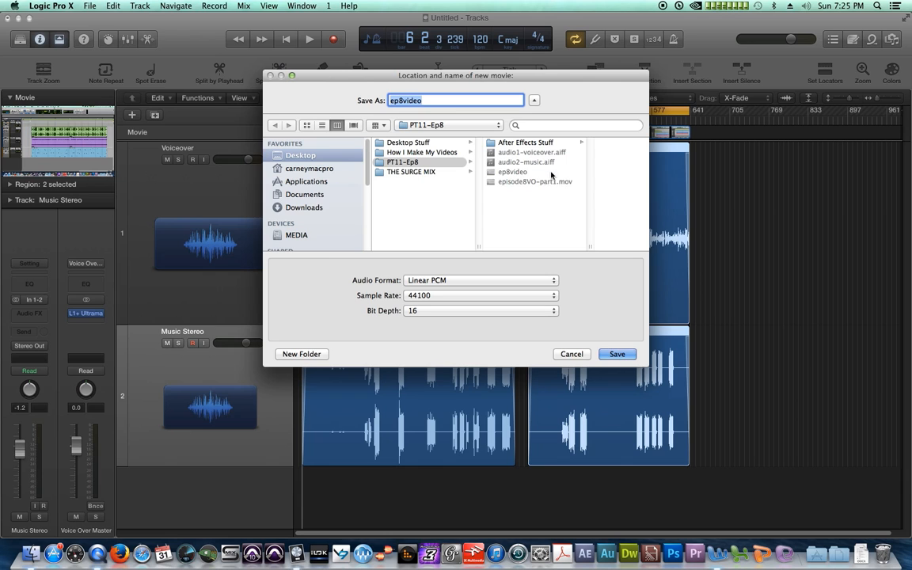
{"action": "left_click", "coordinate": [537, 183]}
{"action": "left_click", "coordinate": [474, 101]}
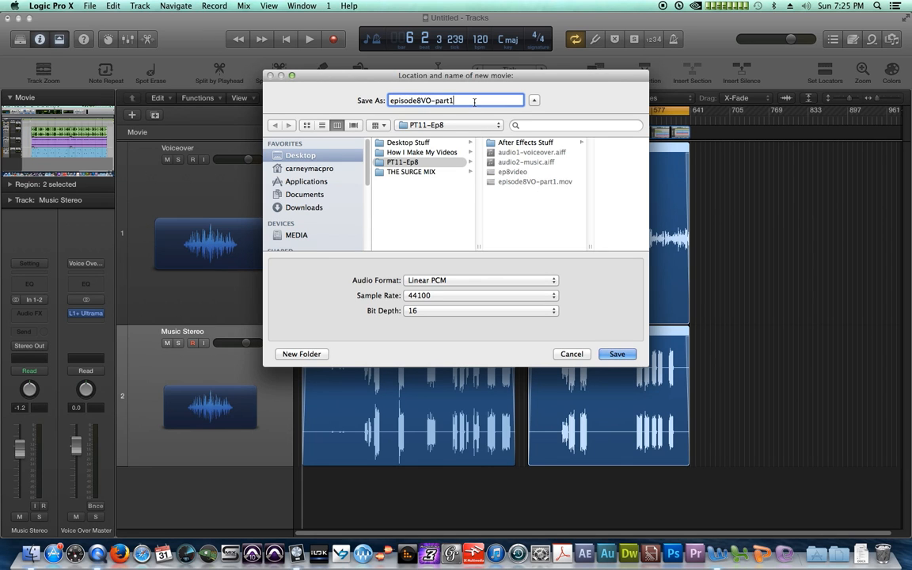
{"action": "type", "text": "2"}
{"action": "key", "text": "Return"}
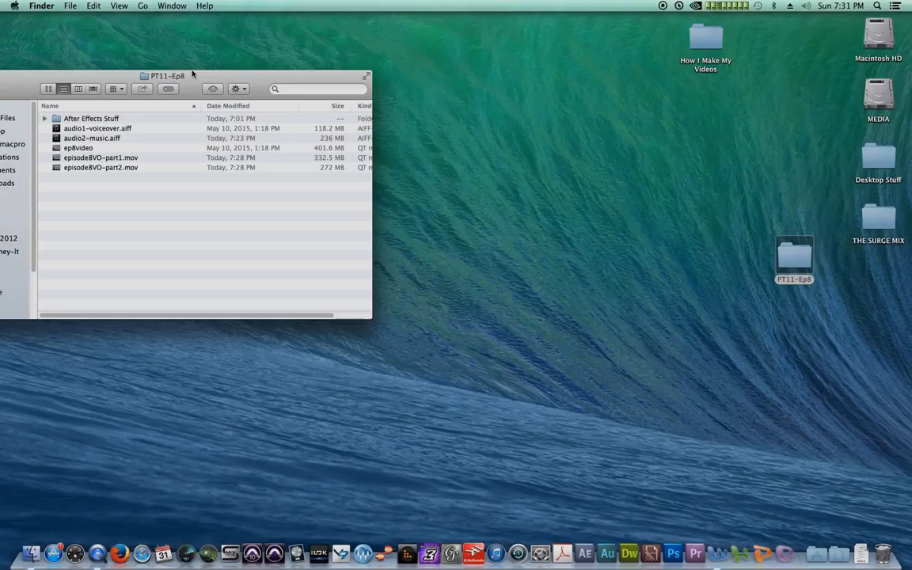
- In Finder, bring the PT11-Ep8 window fully into view, open its After Effects Stuff folder and select MTHGintromusic.wav
{"action": "left_click_drag", "start_coordinate": [191, 74], "coordinate": [362, 107]}
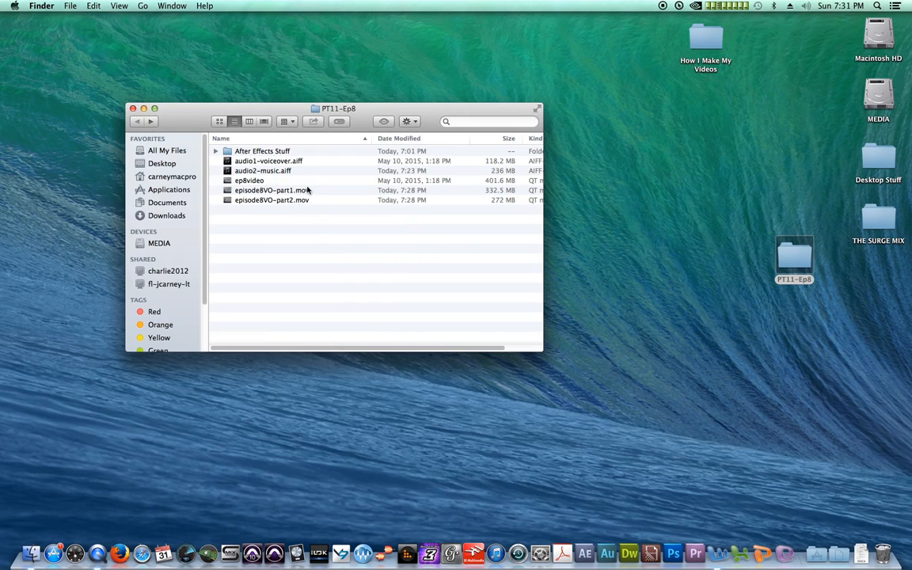
{"action": "left_click", "coordinate": [286, 152]}
{"action": "double_click", "coordinate": [284, 153]}
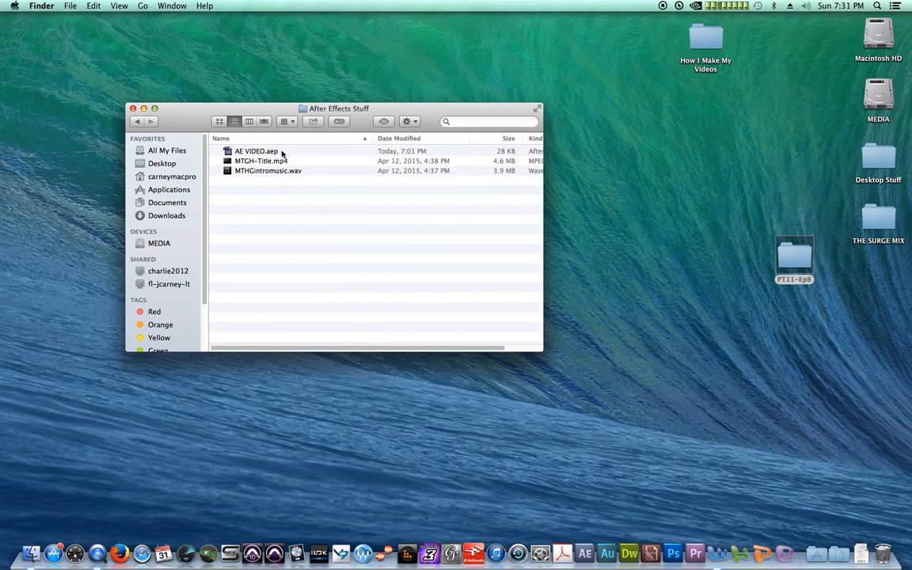
{"action": "left_click", "coordinate": [252, 170]}
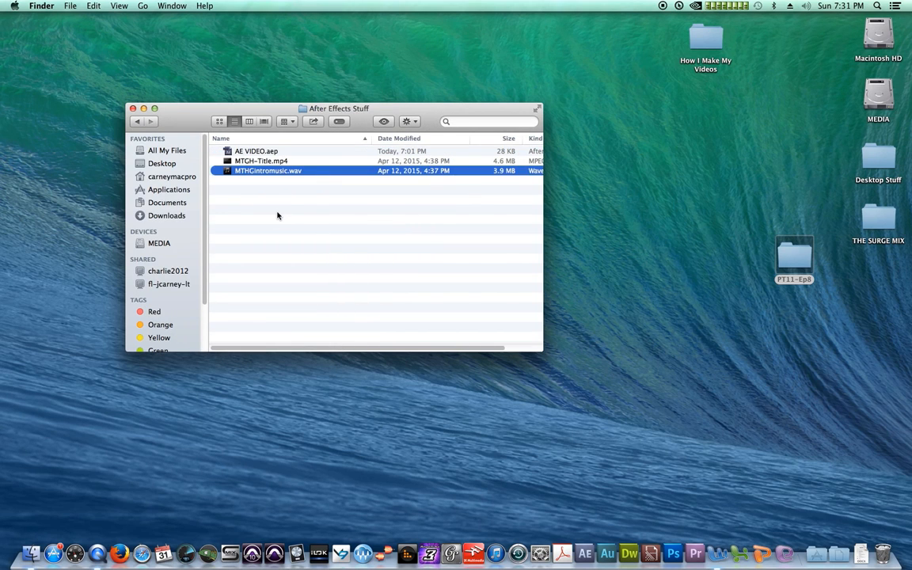
- Preview MTHGintromusic.wav and the MTGH-Title.mp4 title clip in Quick Look
{"action": "key", "text": "space"}
{"action": "left_click", "coordinate": [276, 161]}
{"action": "key", "text": "space"}
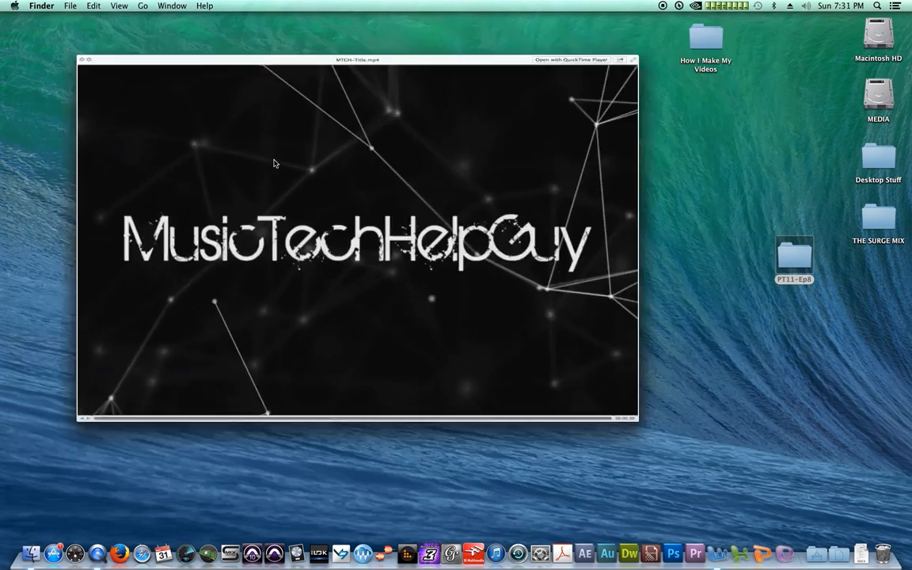
{"action": "key", "text": "space"}
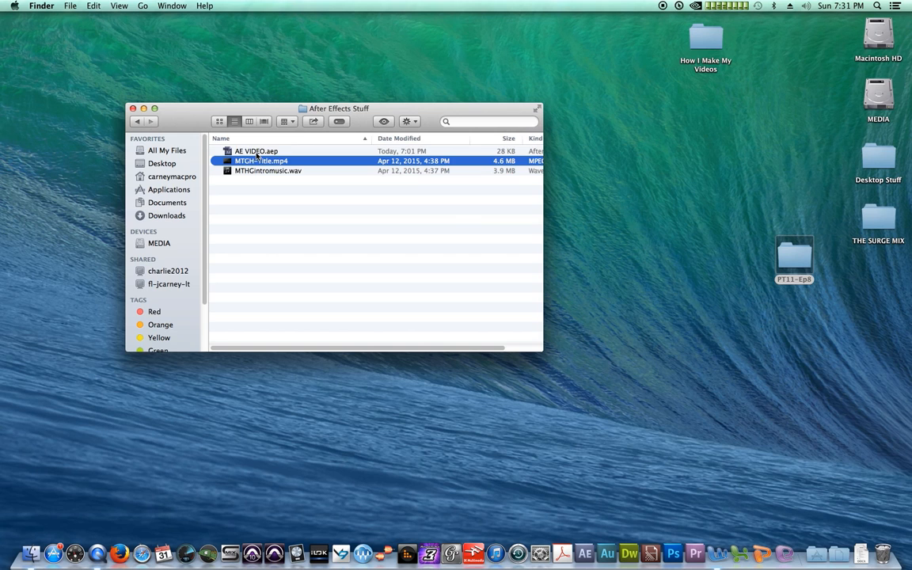
- Open AE VIDEO.aep in After Effects and import MTGH-Title.mp4 and MTHGintromusic.wav from the After Effects Stuff folder
{"action": "left_click", "coordinate": [257, 152]}
{"action": "double_click", "coordinate": [256, 152]}
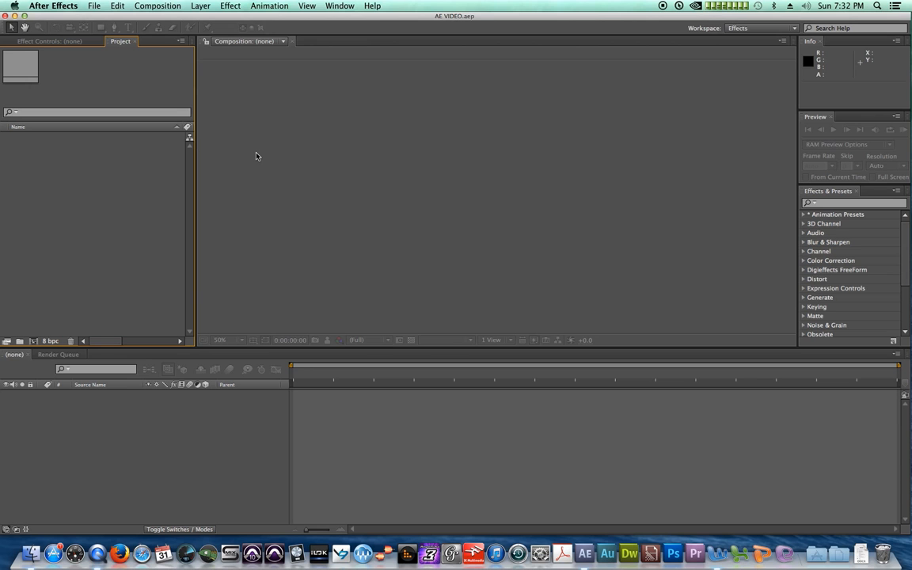
{"action": "left_click_drag", "start_coordinate": [253, 16], "coordinate": [557, 8]}
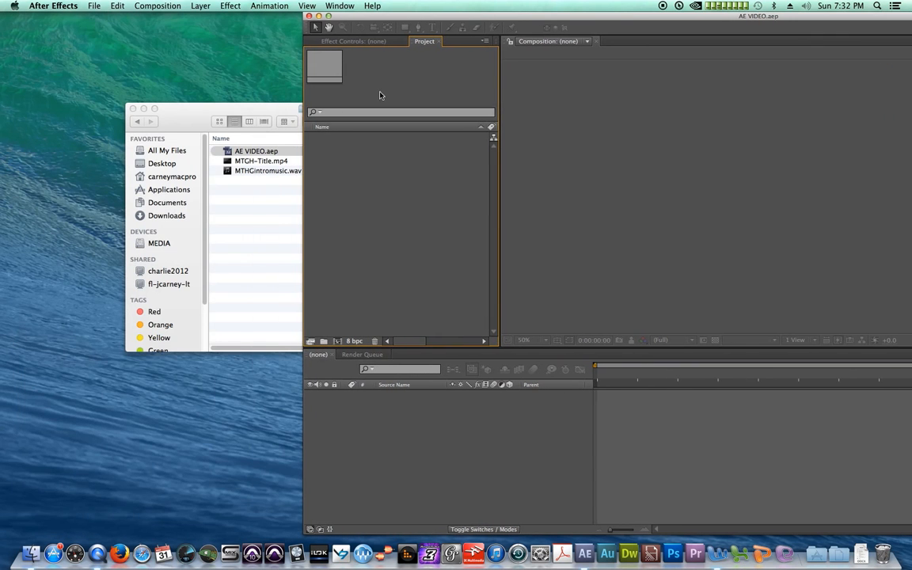
{"action": "left_click_drag", "start_coordinate": [261, 162], "coordinate": [380, 170]}
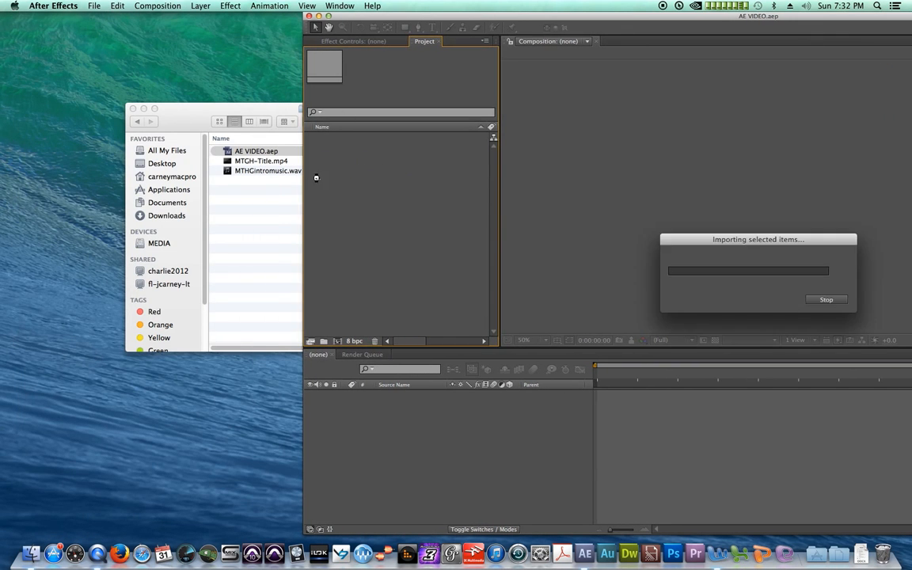
{"action": "left_click_drag", "start_coordinate": [279, 178], "coordinate": [391, 187]}
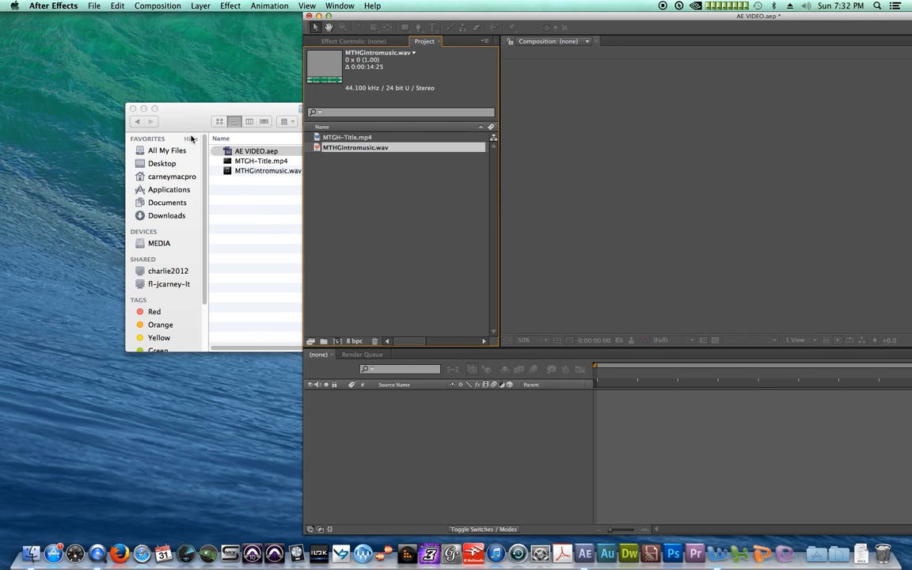
- Import episode8VO-part1.mov and episode8VO-part2.mov from the PT11-Ep8 folder into the project and restore the After Effects window to full view
{"action": "left_click", "coordinate": [138, 122]}
{"action": "left_click", "coordinate": [138, 121]}
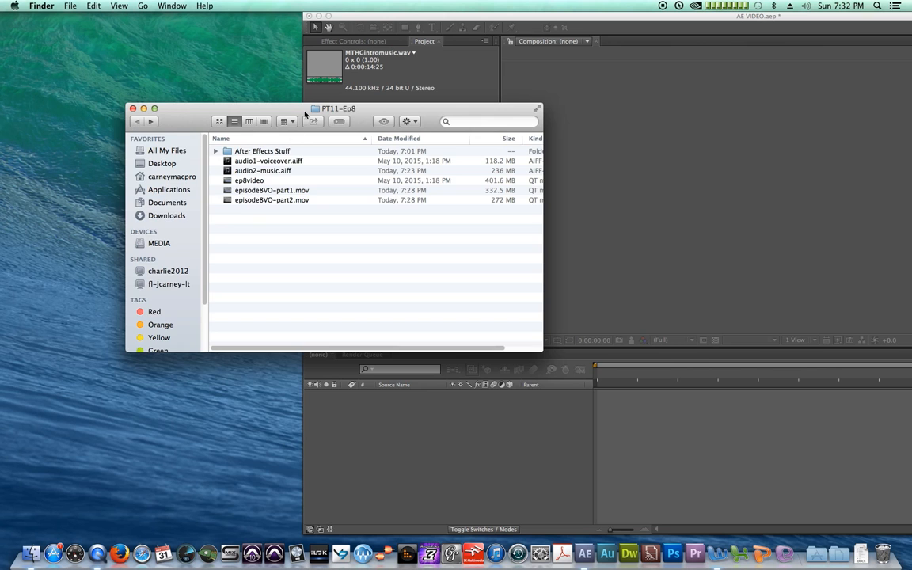
{"action": "left_click_drag", "start_coordinate": [274, 108], "coordinate": [405, 278]}
{"action": "left_click_drag", "start_coordinate": [406, 361], "coordinate": [392, 329]}
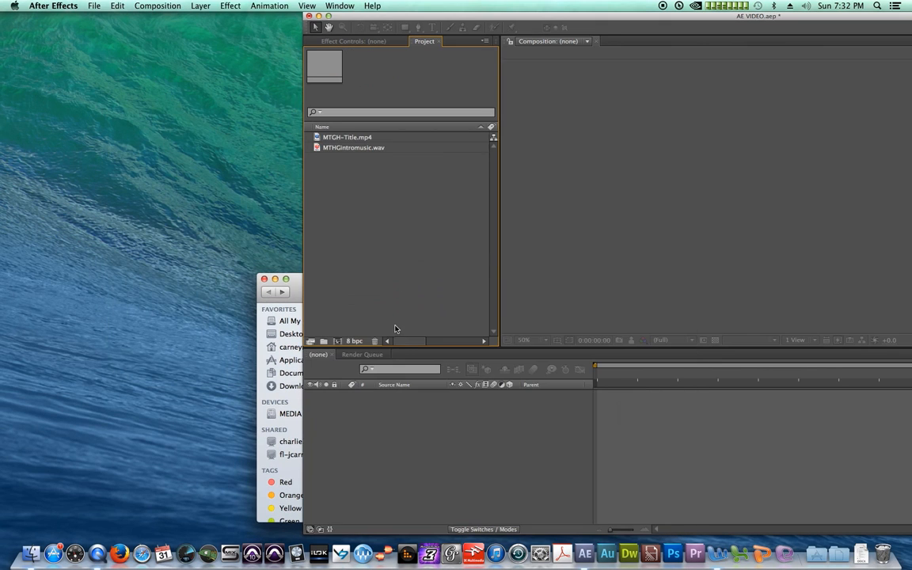
{"action": "left_click", "coordinate": [291, 290]}
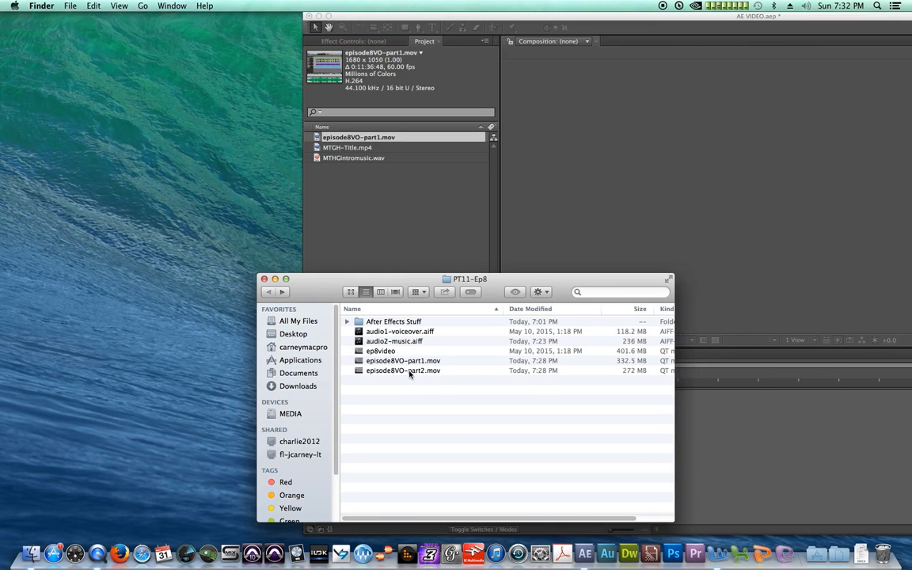
{"action": "left_click_drag", "start_coordinate": [409, 374], "coordinate": [393, 253]}
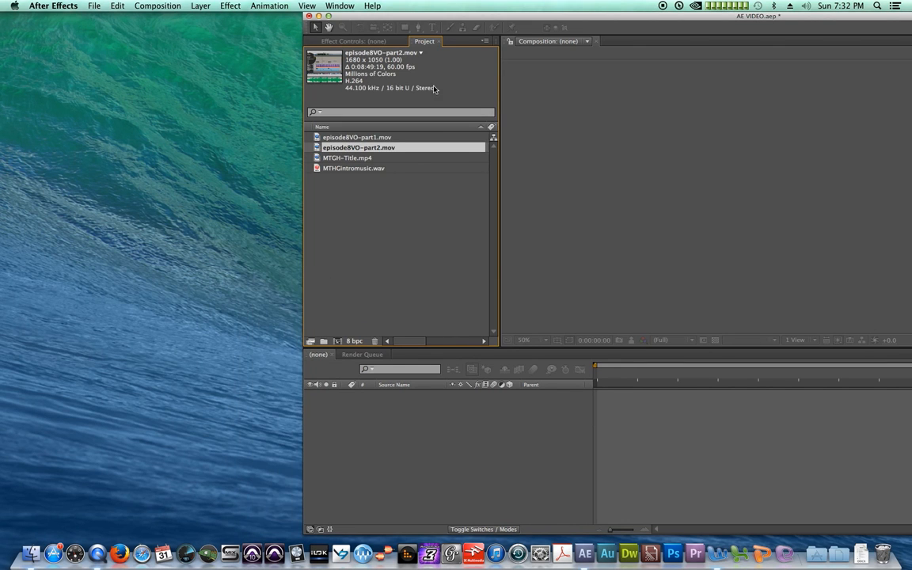
{"action": "double_click", "coordinate": [428, 17]}
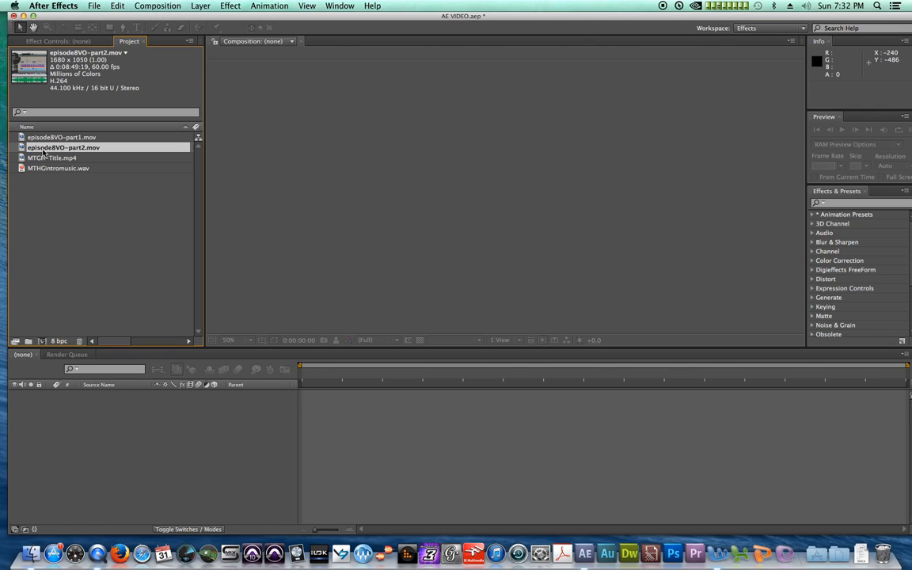
- Create a composition from MTGH-Title.mp4 and add MTHGintromusic.wav, episode8VO-part1.mov and episode8VO-part2.mov as layers beneath it
{"action": "left_click_drag", "start_coordinate": [67, 160], "coordinate": [103, 408]}
{"action": "left_click_drag", "start_coordinate": [56, 186], "coordinate": [93, 404]}
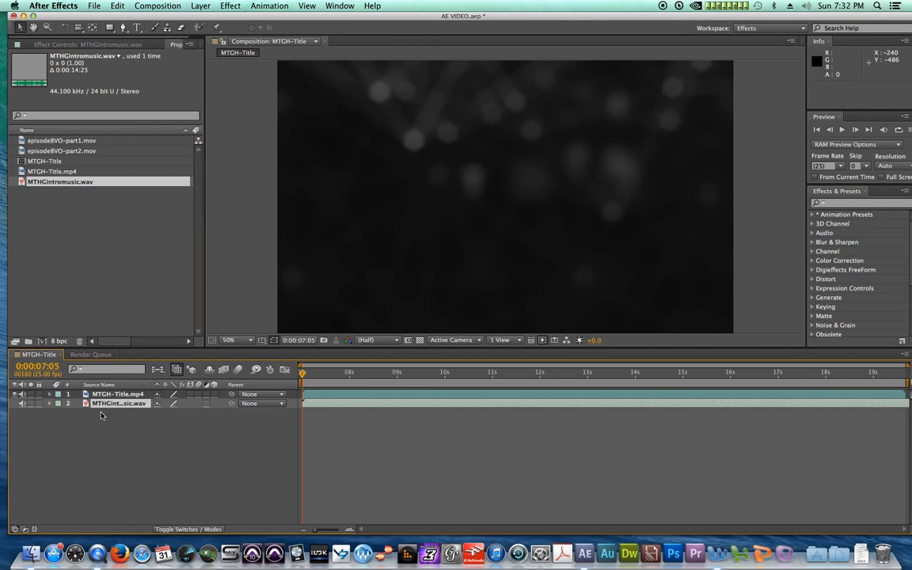
{"action": "left_click_drag", "start_coordinate": [68, 141], "coordinate": [95, 413]}
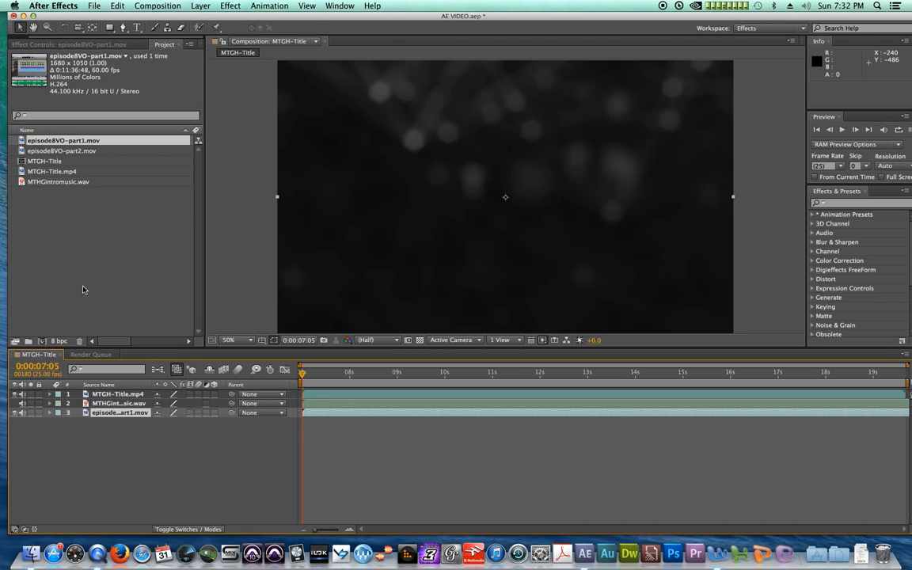
{"action": "left_click", "coordinate": [70, 150]}
{"action": "left_click_drag", "start_coordinate": [79, 171], "coordinate": [93, 459]}
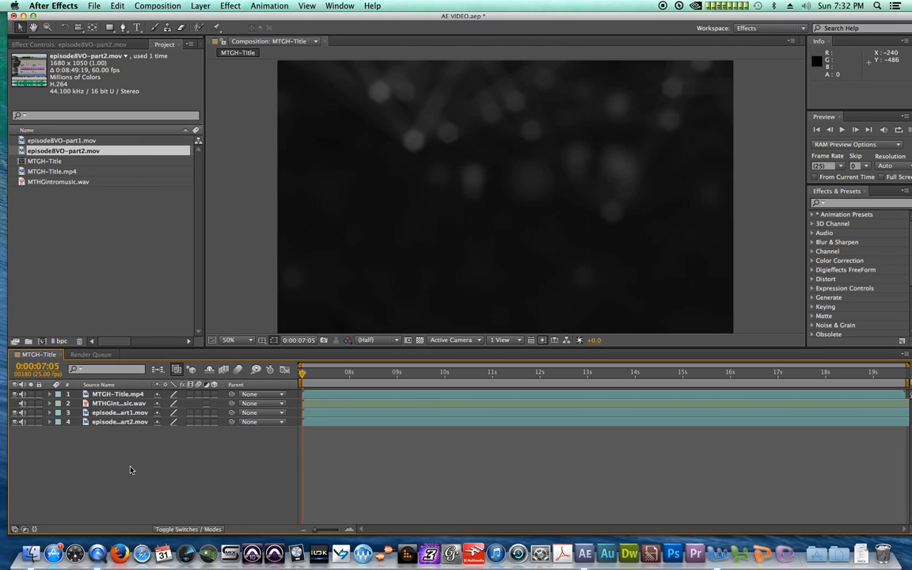
- Set the composition's duration to 0:22:12:17 and show its full length in the timeline
{"action": "left_click", "coordinate": [140, 11]}
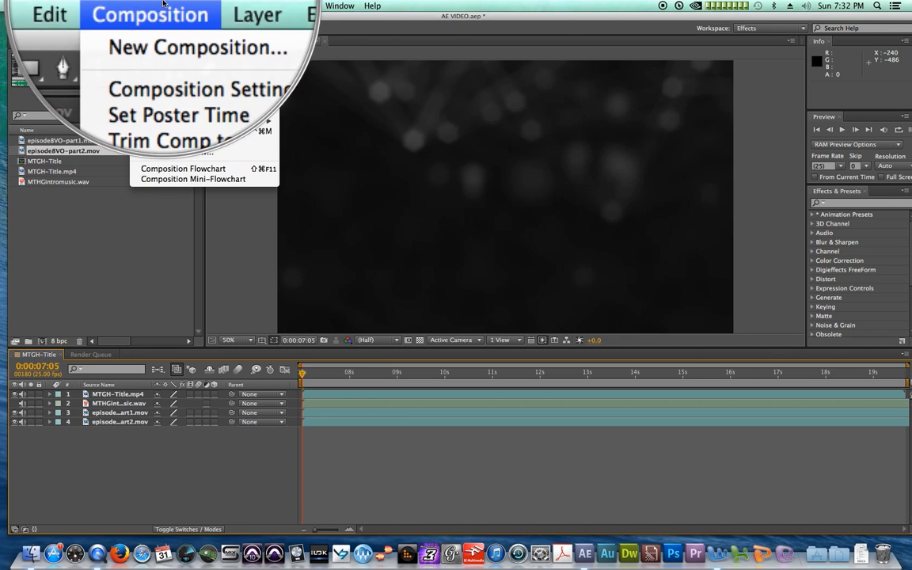
{"action": "left_click", "coordinate": [215, 35]}
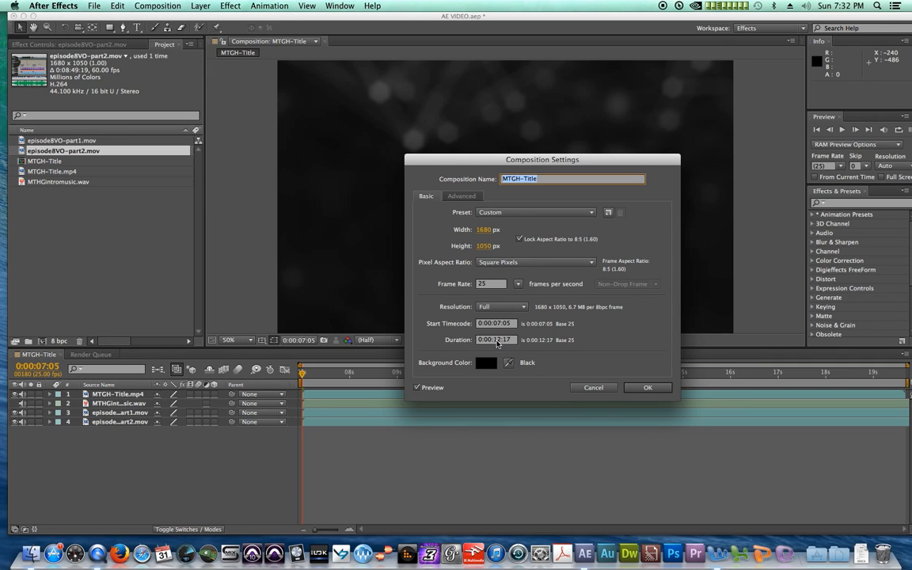
{"action": "left_click", "coordinate": [490, 341]}
{"action": "type", "text": "22"}
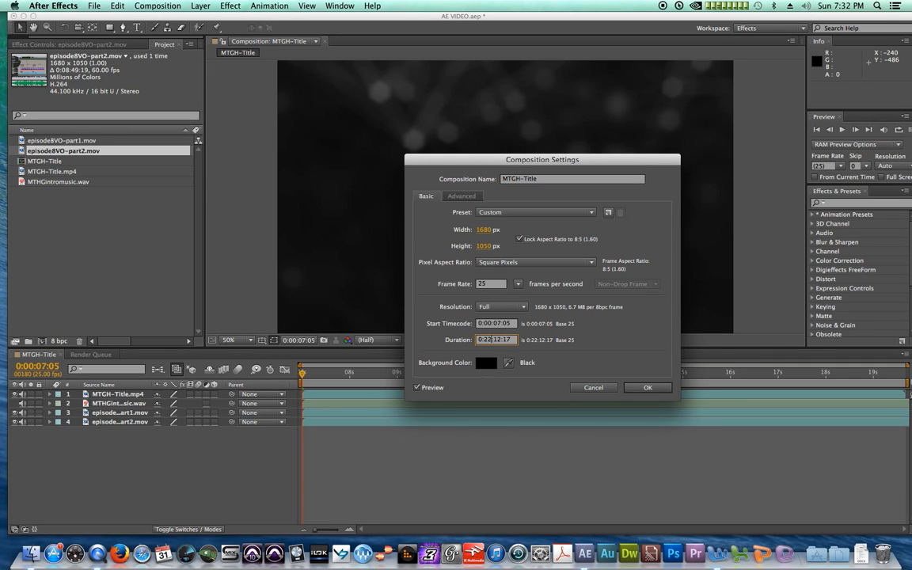
{"action": "key", "text": "Return"}
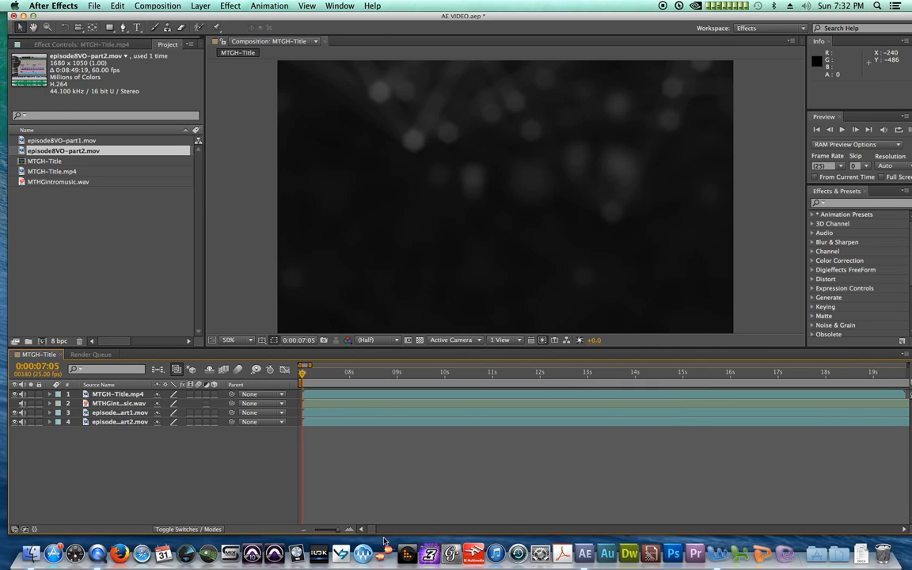
{"action": "left_click_drag", "start_coordinate": [339, 535], "coordinate": [299, 536]}
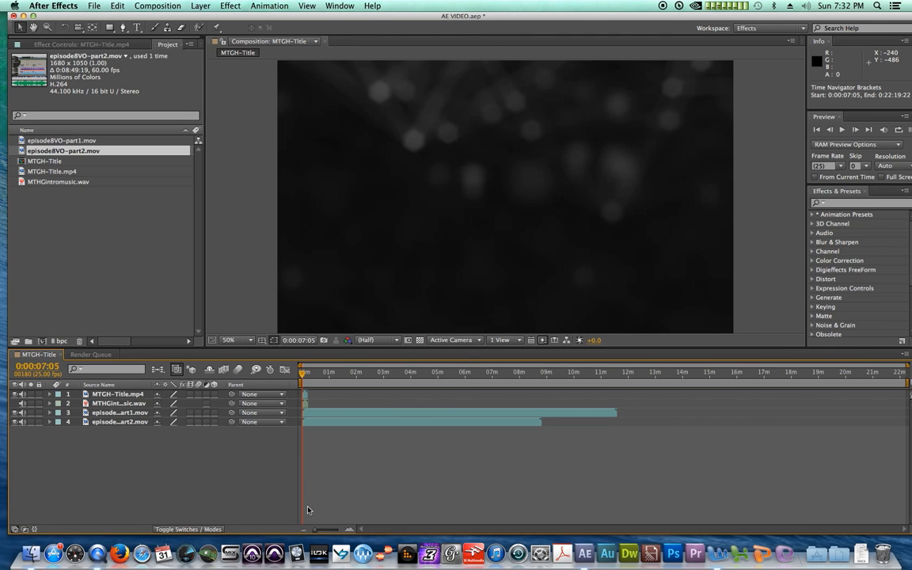
- Shift the episode8VO-part1 layer to start where MTGH-Title.mp4 ends, and the episode8VO-part2 layer to start where part1 ends
{"action": "left_click", "coordinate": [312, 378]}
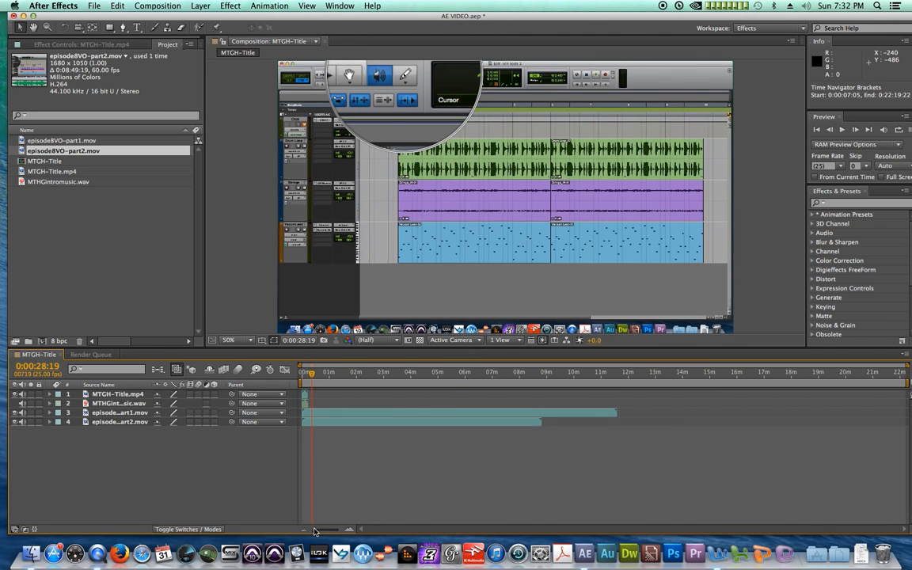
{"action": "left_click_drag", "start_coordinate": [315, 531], "coordinate": [346, 531]}
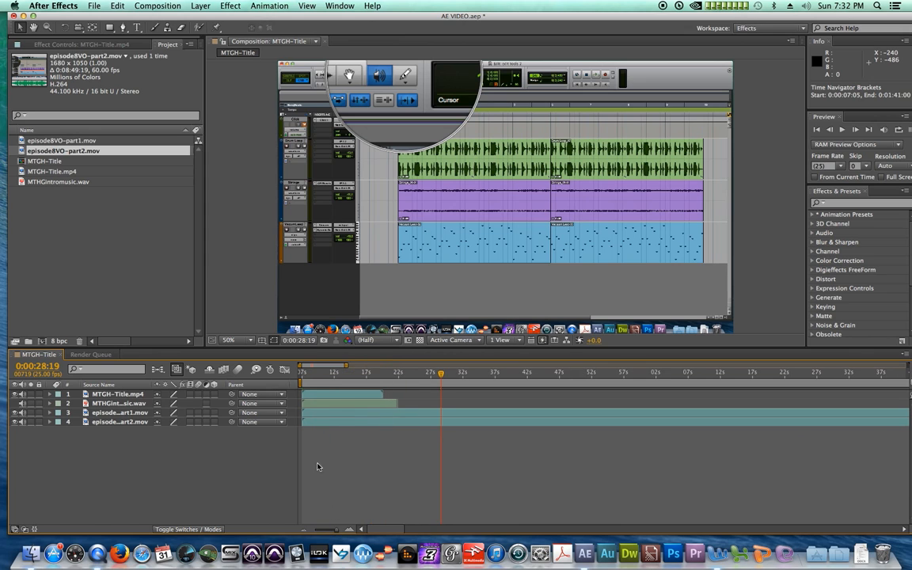
{"action": "left_click", "coordinate": [363, 417]}
{"action": "left_click_drag", "start_coordinate": [362, 416], "coordinate": [409, 423]}
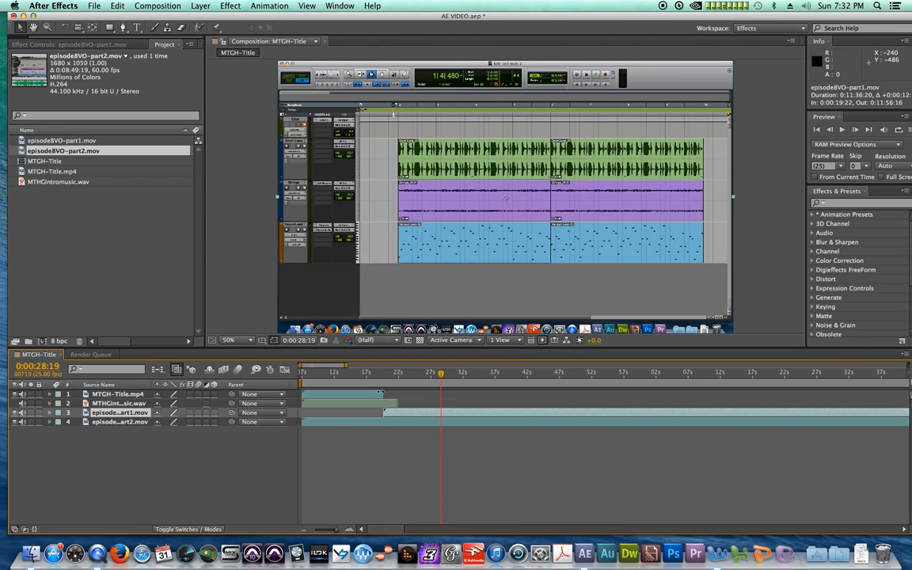
{"action": "left_click", "coordinate": [370, 396]}
{"action": "left_click", "coordinate": [386, 403]}
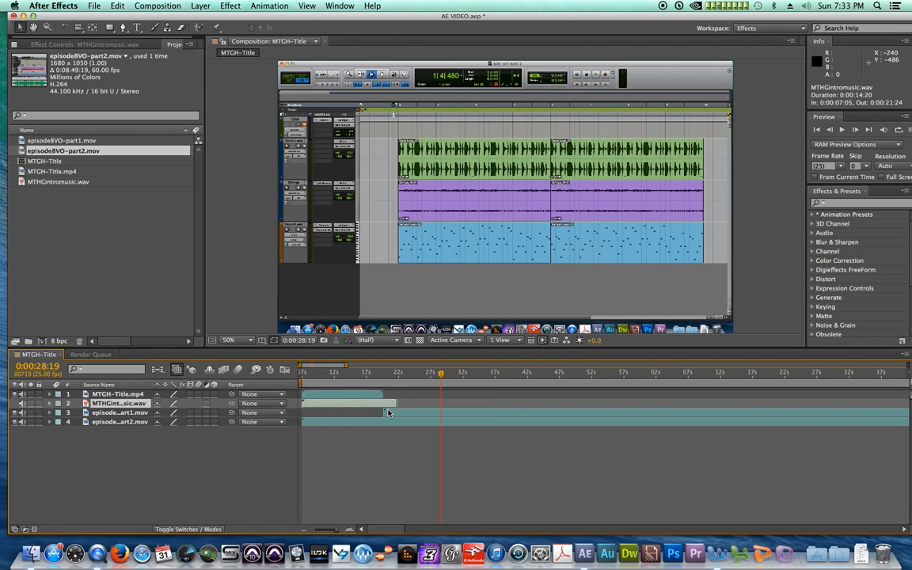
{"action": "left_click_drag", "start_coordinate": [334, 530], "coordinate": [313, 529]}
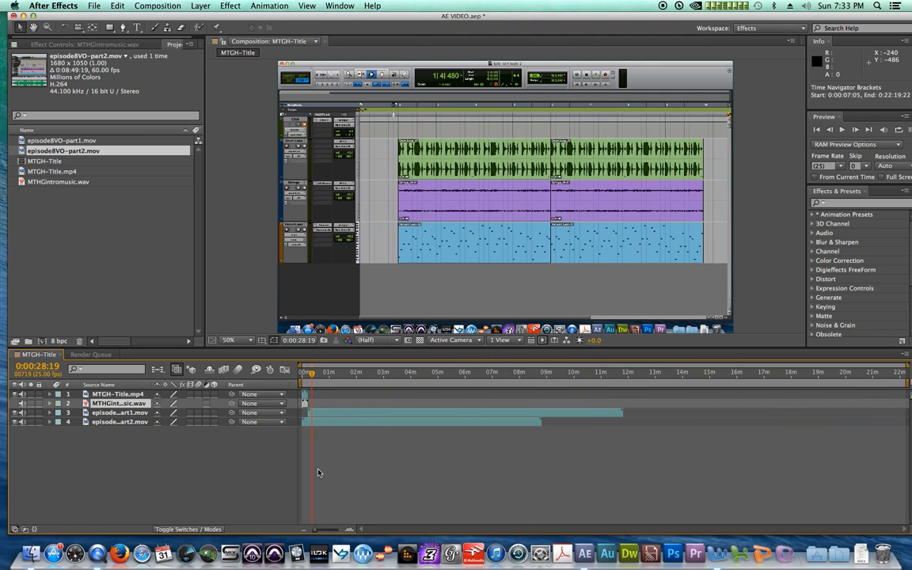
{"action": "left_click_drag", "start_coordinate": [336, 423], "coordinate": [664, 418]}
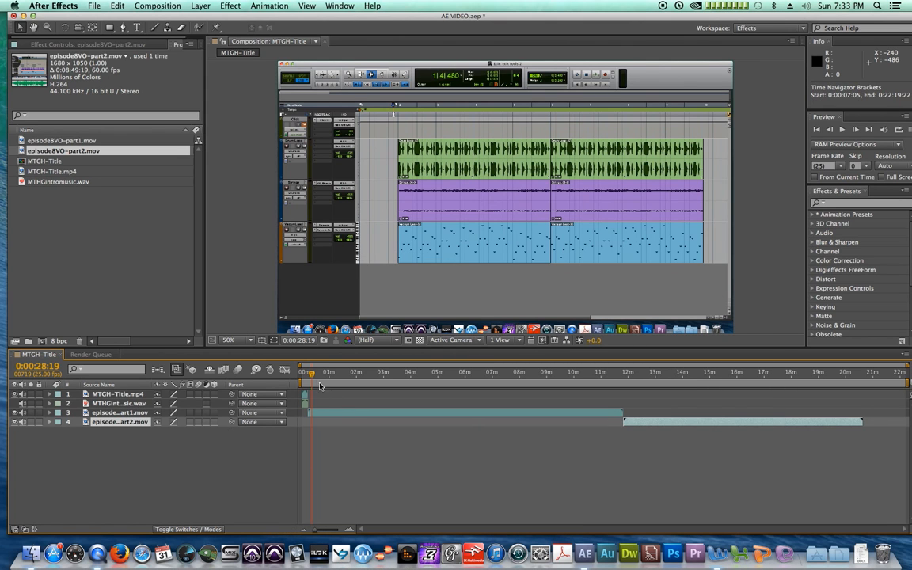
- Move the playhead to the end of the episode8VO-part2 layer and set the composition's duration to 0:20:45:02
{"action": "left_click_drag", "start_coordinate": [315, 377], "coordinate": [756, 377]}
{"action": "key", "text": "o"}
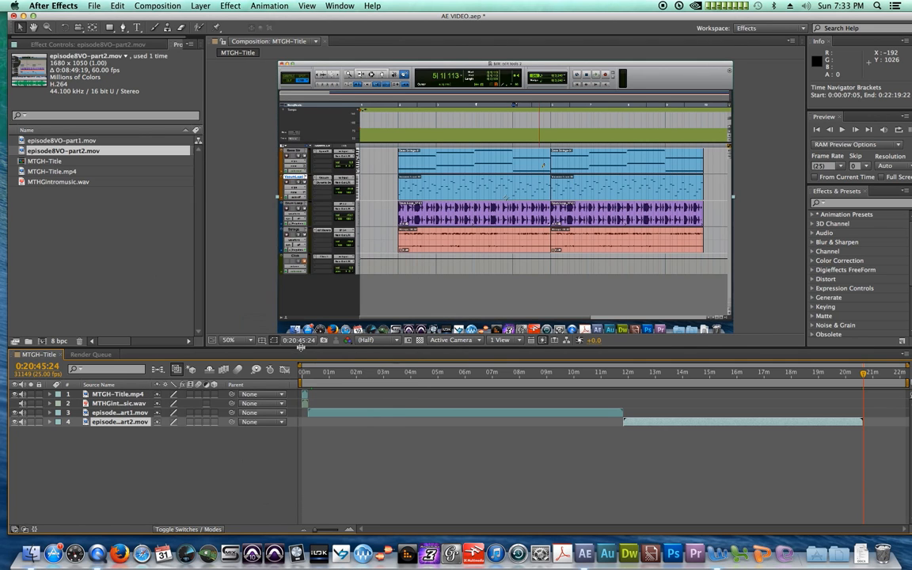
{"action": "left_click", "coordinate": [156, 6]}
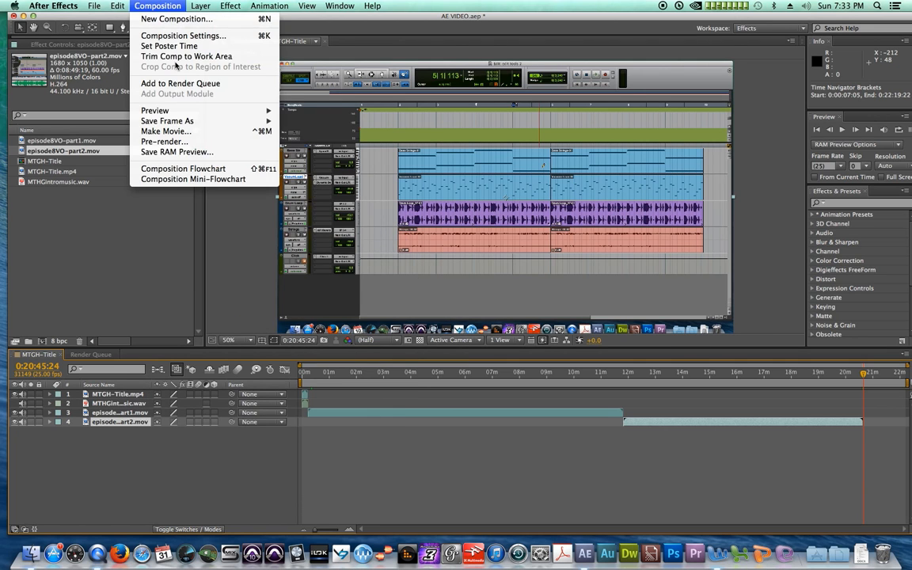
{"action": "left_click", "coordinate": [162, 36]}
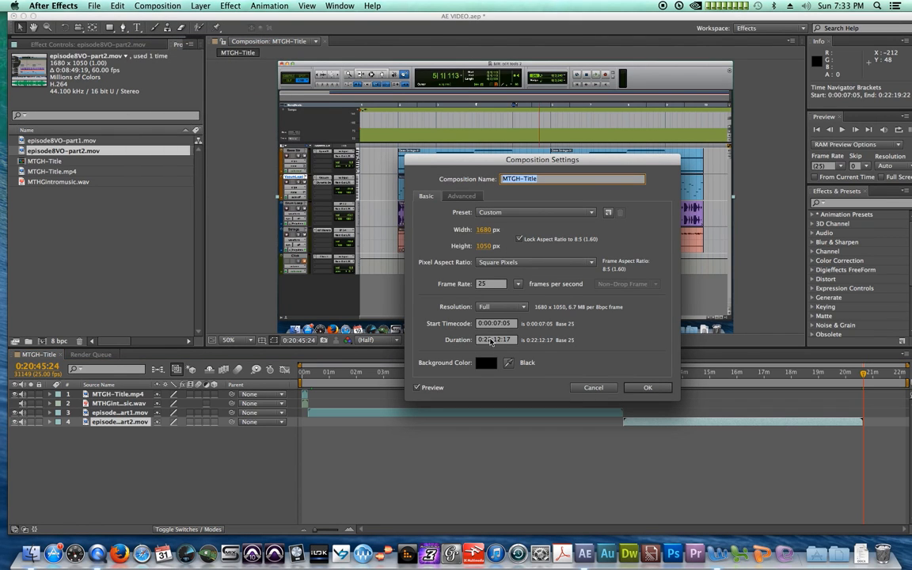
{"action": "left_click", "coordinate": [490, 340]}
{"action": "type", "text": "0:20:45:02"}
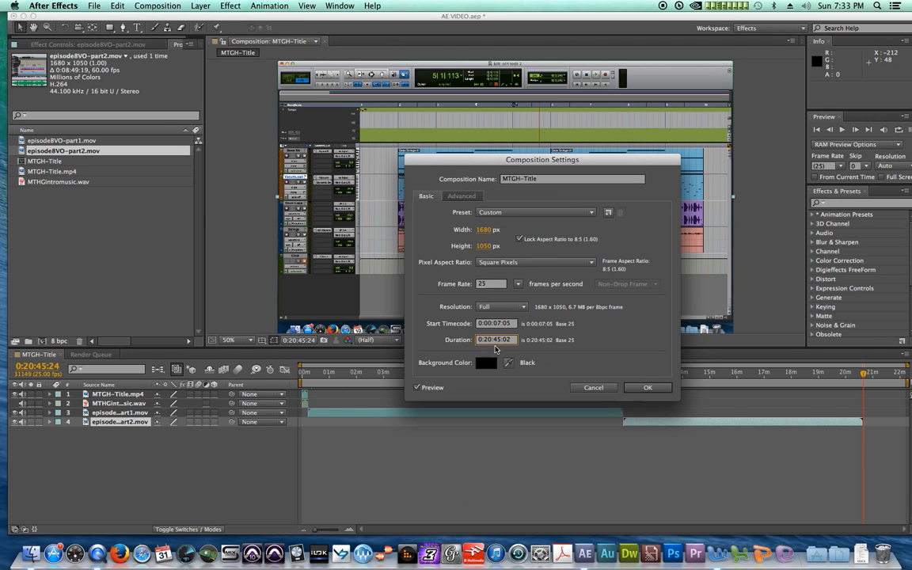
{"action": "left_click", "coordinate": [645, 390]}
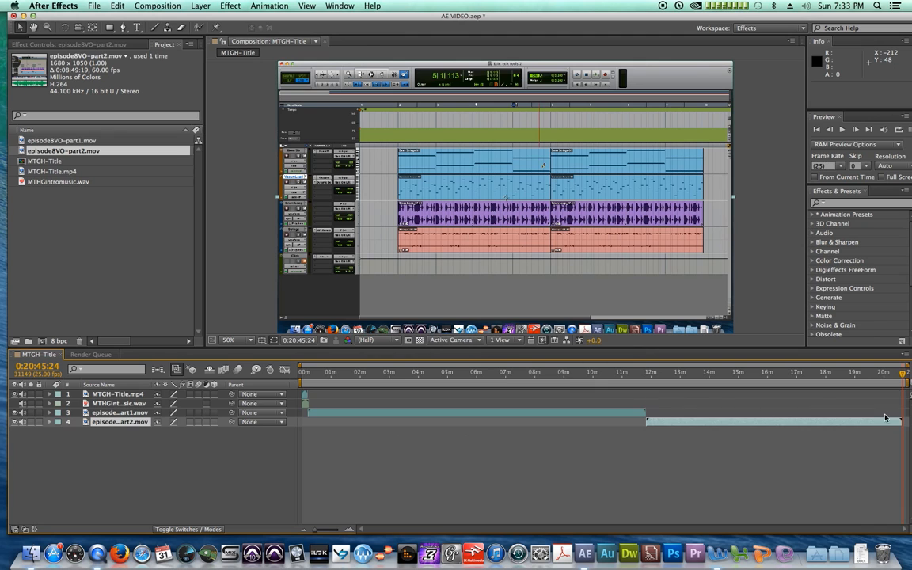
- Set the work area's end to the end of the episode8VO-part2 layer at 0:20:45:24 and return the playhead to the start
{"action": "left_click_drag", "start_coordinate": [904, 375], "coordinate": [903, 376]}
{"action": "left_click_drag", "start_coordinate": [908, 384], "coordinate": [902, 385]}
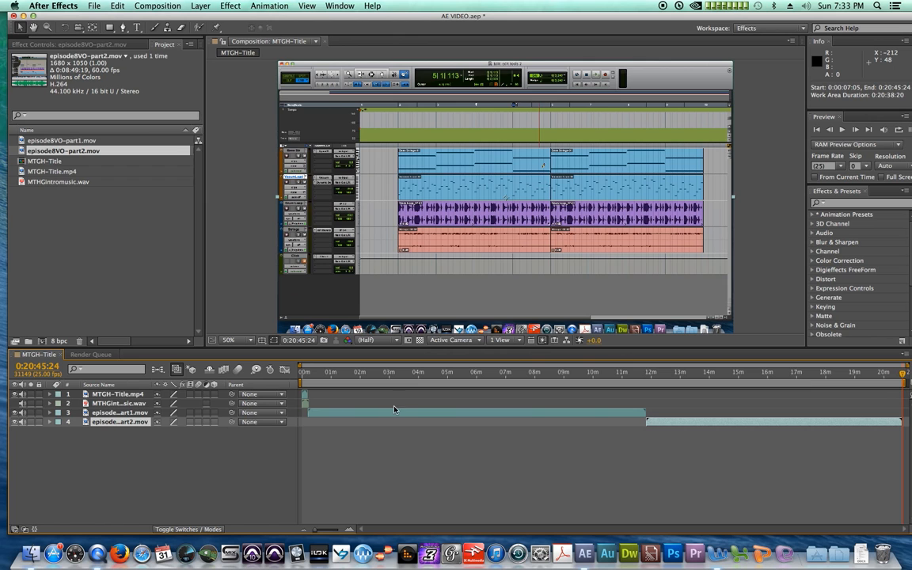
{"action": "left_click_drag", "start_coordinate": [904, 374], "coordinate": [251, 391]}
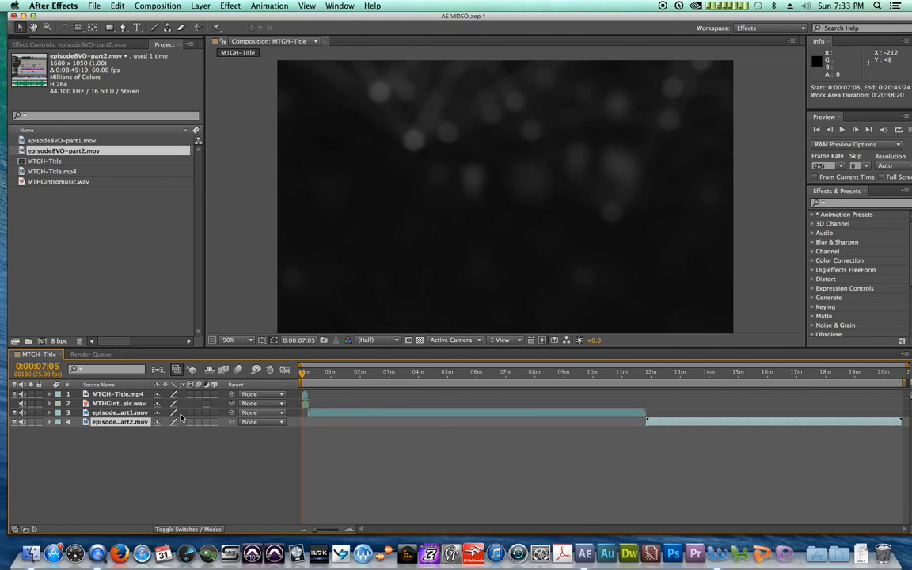
- Apply the Fade In+Out – msec behavior preset to the MTGH-Title.mp4 layer
{"action": "left_click", "coordinate": [134, 395]}
{"action": "left_click", "coordinate": [133, 413]}
{"action": "left_click", "coordinate": [132, 421]}
{"action": "left_click", "coordinate": [133, 413]}
{"action": "left_click", "coordinate": [133, 395]}
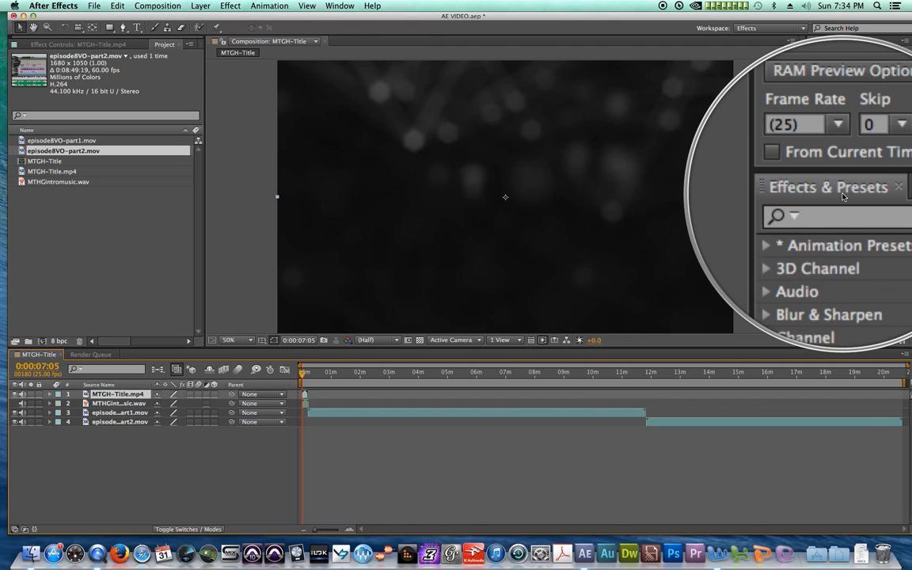
{"action": "left_click", "coordinate": [815, 215]}
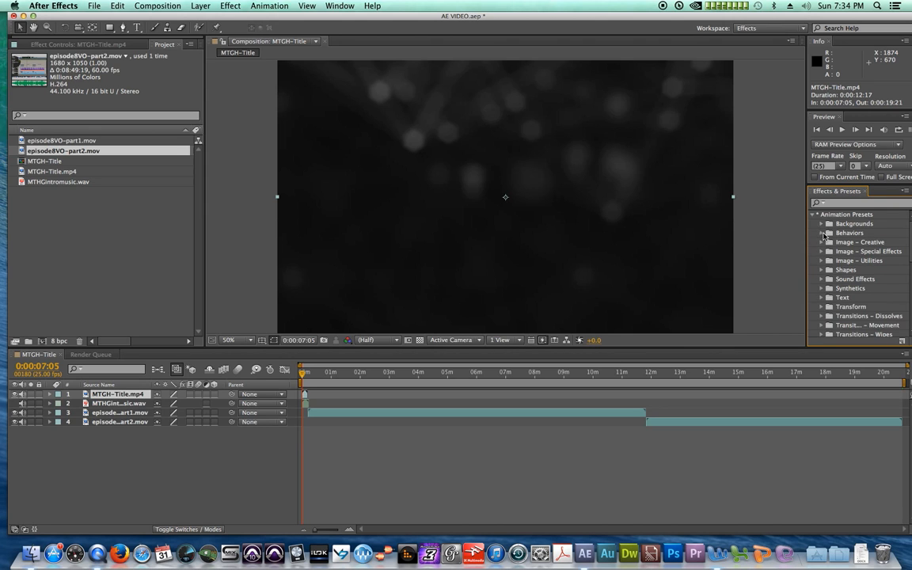
{"action": "left_click", "coordinate": [823, 233]}
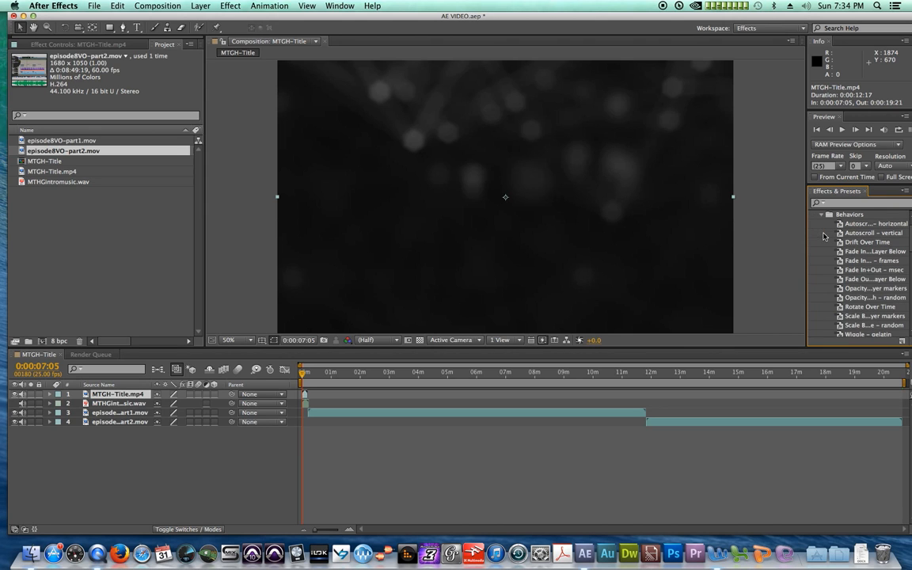
{"action": "double_click", "coordinate": [891, 270]}
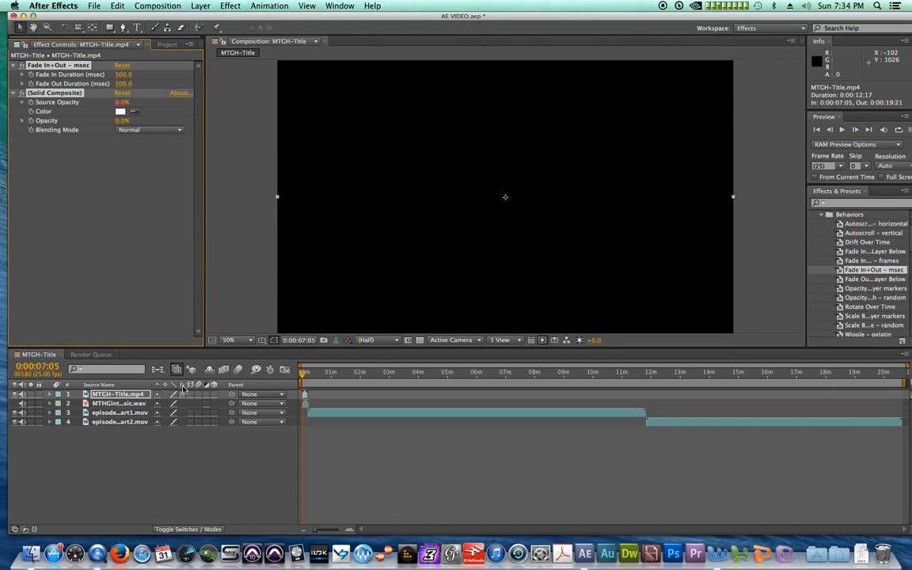
- Apply the Fade In+Out – msec preset to the episode8VO-part1 layer and the episode8VO-part2 layer
{"action": "left_click", "coordinate": [135, 415]}
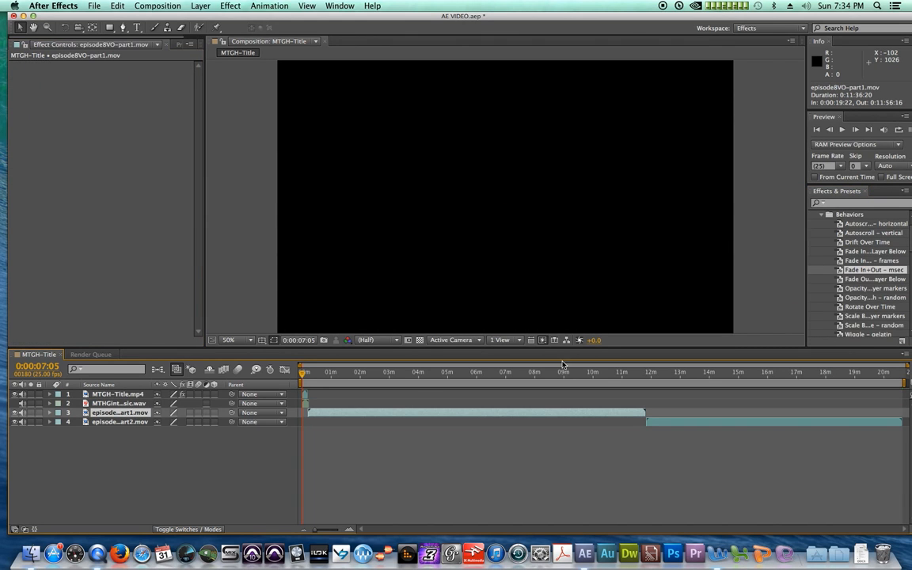
{"action": "double_click", "coordinate": [897, 272]}
{"action": "left_click", "coordinate": [127, 421]}
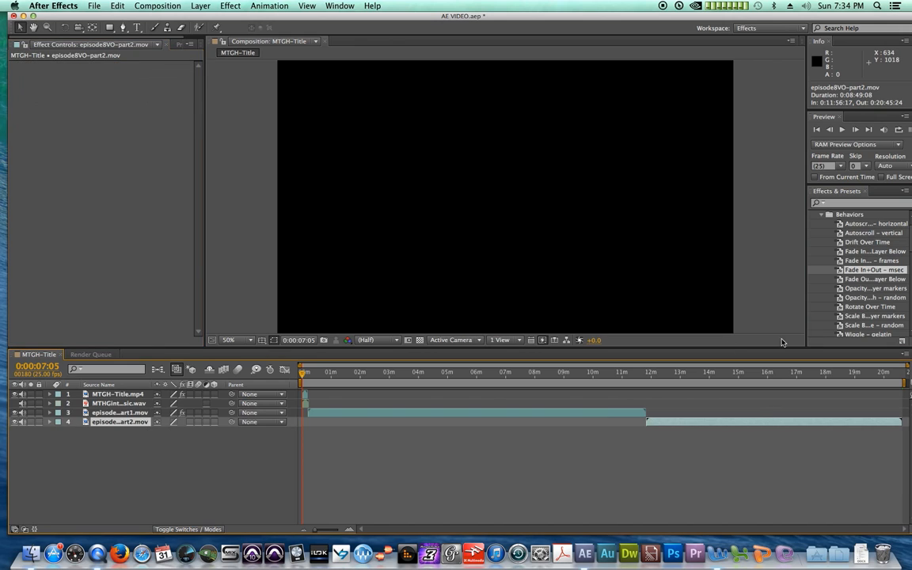
{"action": "double_click", "coordinate": [856, 271]}
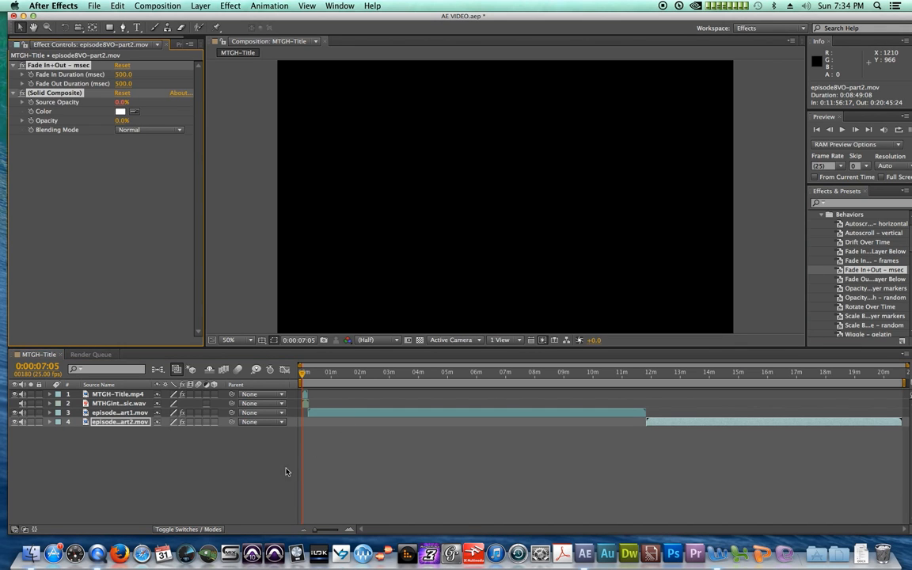
- Scrub through the junction between the two episode layers to check the fade, and return the playhead to the composition's start
{"action": "left_click", "coordinate": [259, 428]}
{"action": "left_click_drag", "start_coordinate": [304, 373], "coordinate": [310, 374]}
{"action": "left_click_drag", "start_coordinate": [308, 372], "coordinate": [642, 391]}
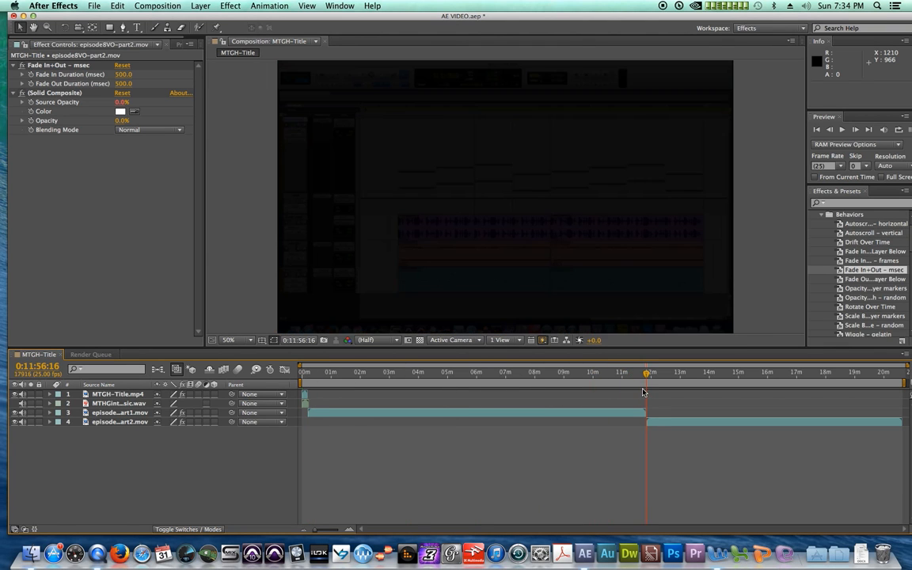
{"action": "left_click_drag", "start_coordinate": [315, 529], "coordinate": [345, 525]}
{"action": "left_click_drag", "start_coordinate": [605, 375], "coordinate": [607, 378]}
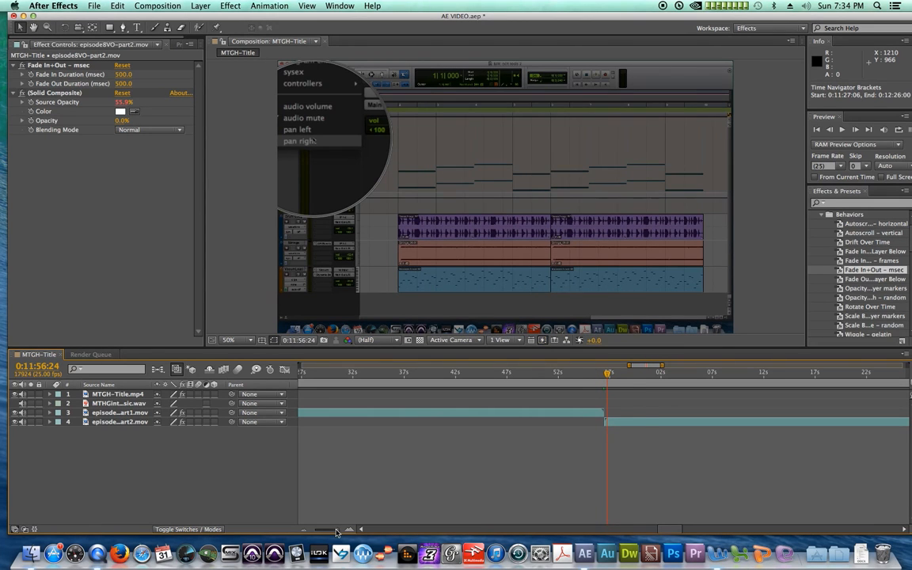
{"action": "left_click_drag", "start_coordinate": [336, 530], "coordinate": [314, 530]}
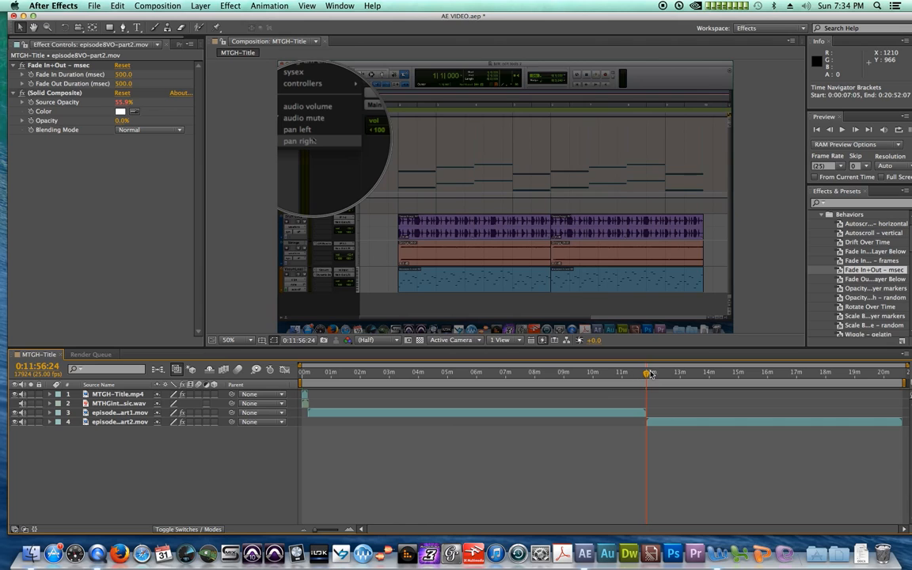
{"action": "left_click_drag", "start_coordinate": [650, 375], "coordinate": [287, 408]}
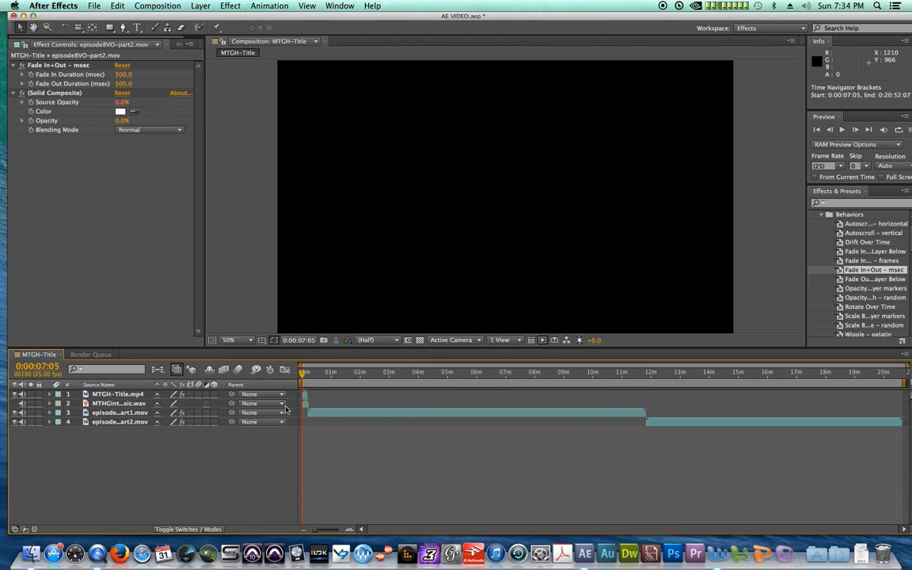
- Queue the composition for rendering as a proxy movie with Best Settings and the H.264 output module
{"action": "left_click", "coordinate": [92, 6]}
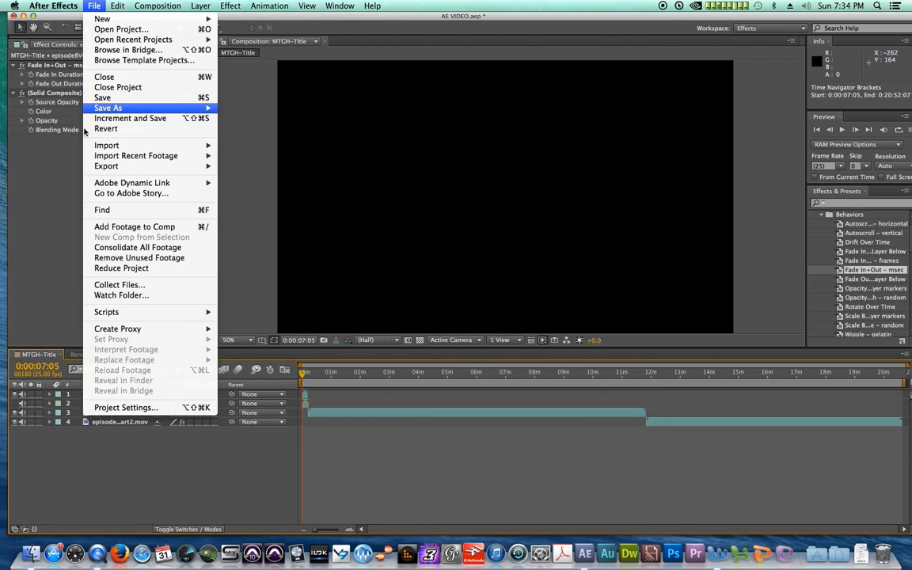
{"action": "mouse_move", "coordinate": [119, 328]}
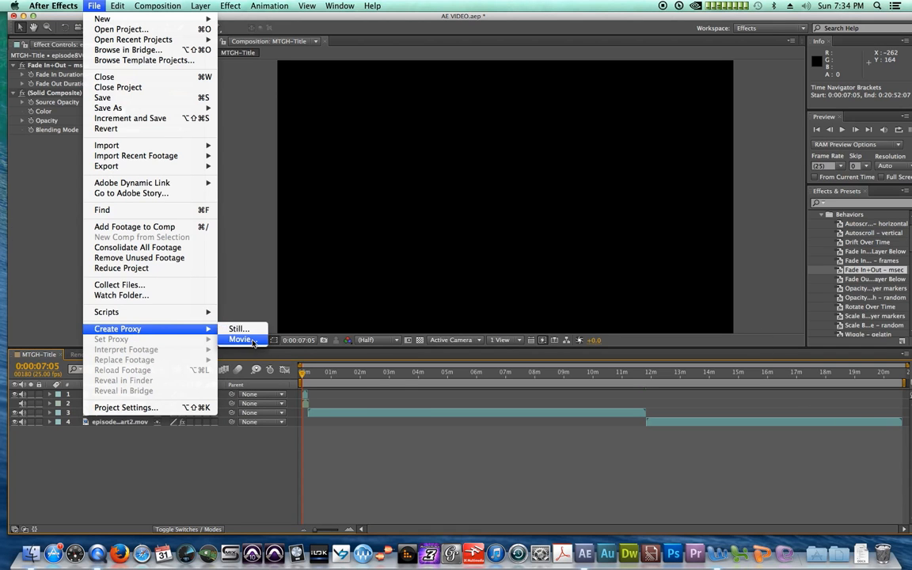
{"action": "left_click", "coordinate": [240, 340]}
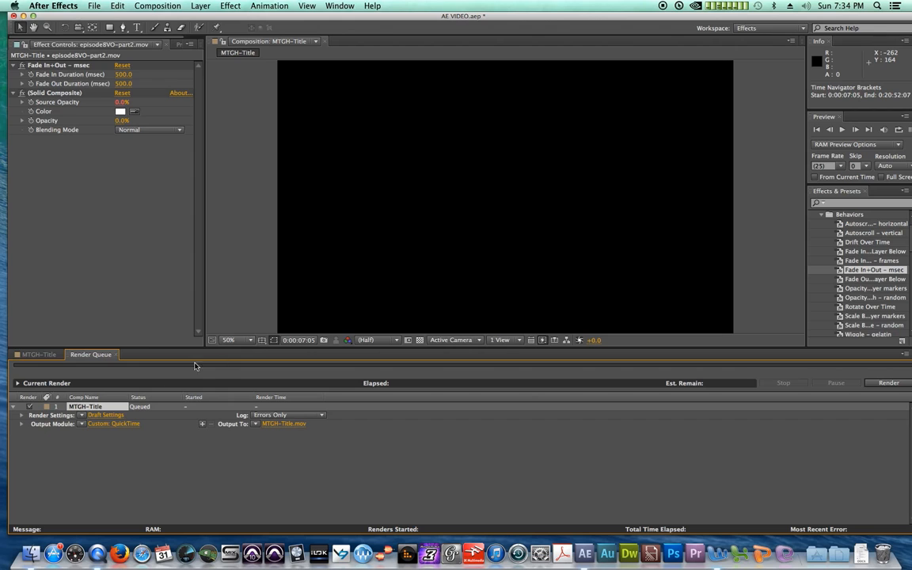
{"action": "left_click", "coordinate": [83, 414]}
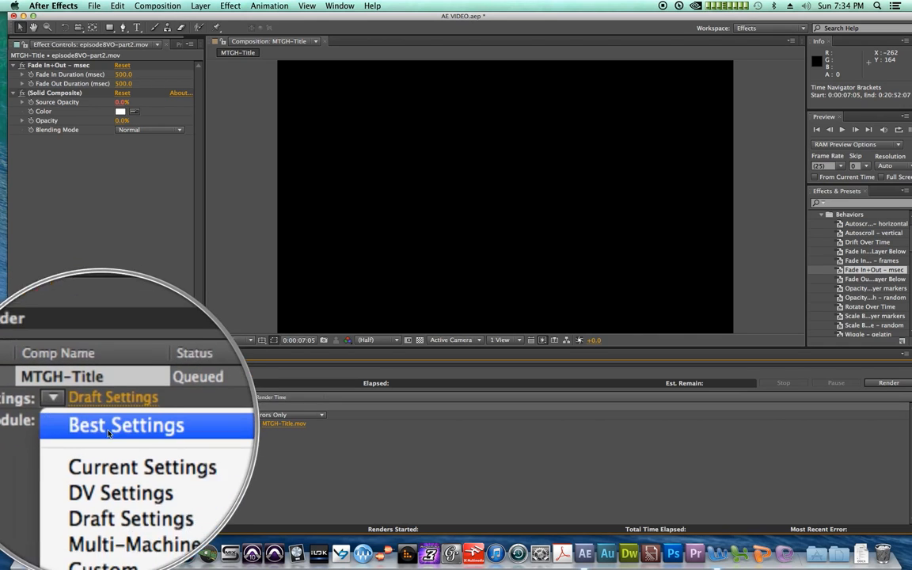
{"action": "left_click", "coordinate": [109, 432]}
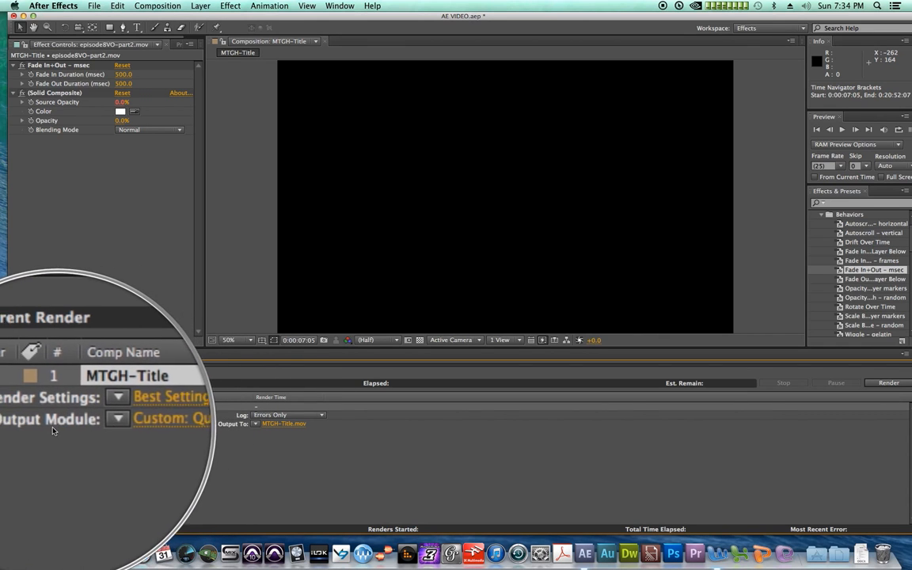
{"action": "left_click", "coordinate": [83, 427]}
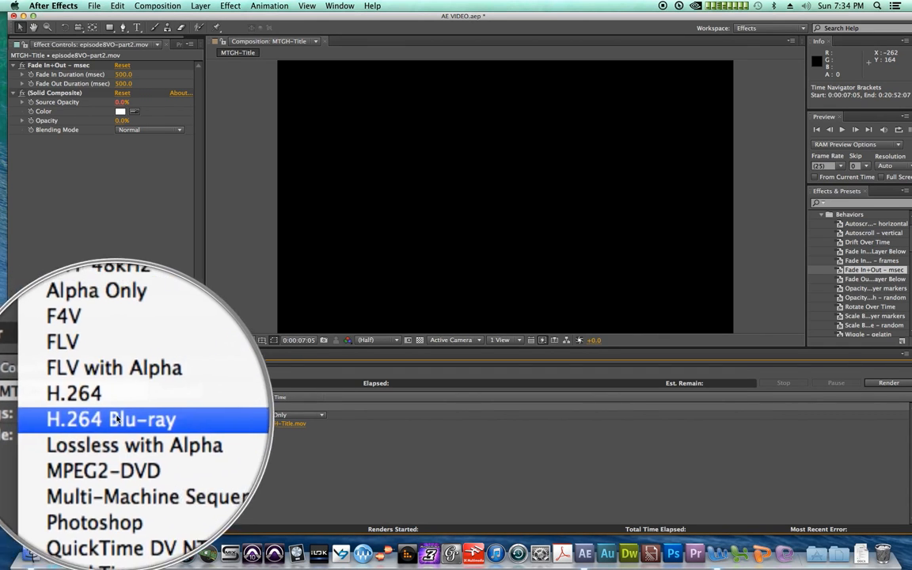
{"action": "left_click", "coordinate": [125, 409]}
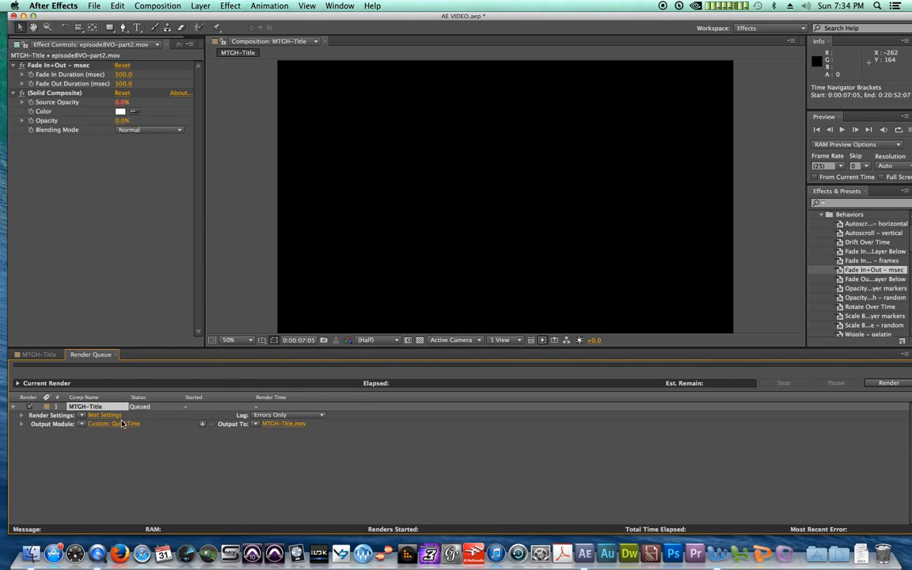
- Name the render's output file PT11-EP8-FINAL and start rendering
{"action": "left_click", "coordinate": [280, 425]}
{"action": "type", "text": "EP"}
{"action": "key", "text": "BackSpace"}
{"action": "key", "text": "BackSpace"}
{"action": "type", "text": "PT11-EP8-?"}
{"action": "key", "text": "BackSpace"}
{"action": "type", "text": "FINAL"}
{"action": "key", "text": "Return"}
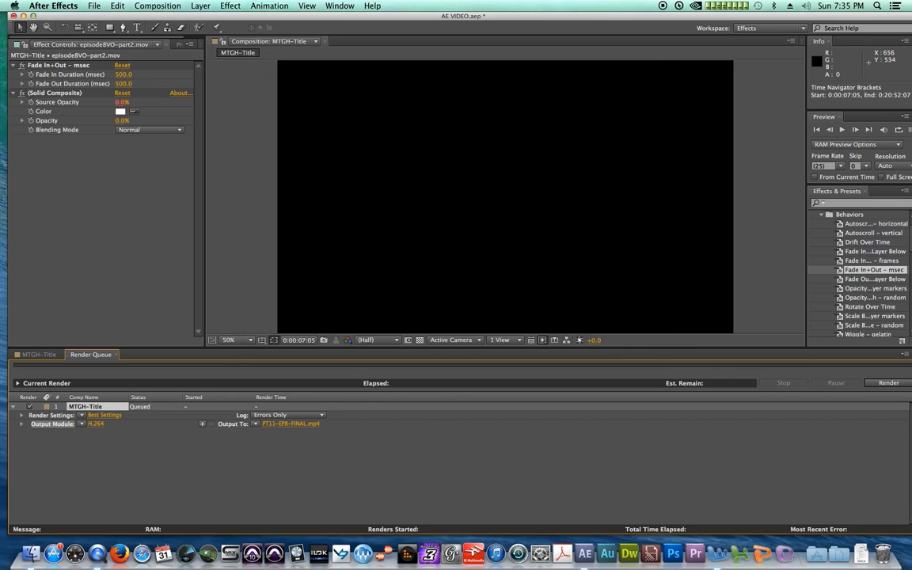
{"action": "left_click", "coordinate": [890, 384]}
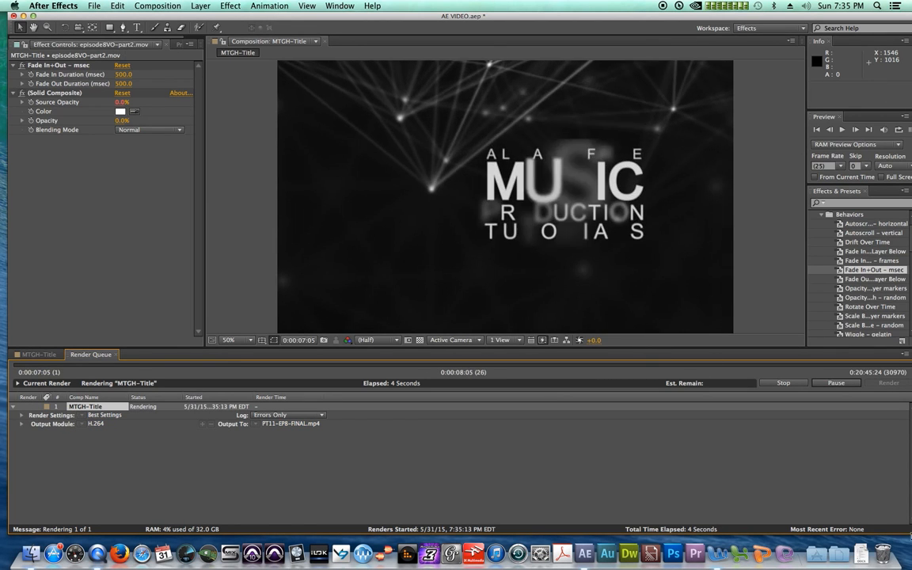
- Shrink and reposition the application window so the desktop files beside it are uncovered
{"action": "left_click_drag", "start_coordinate": [794, 16], "coordinate": [776, 16]}
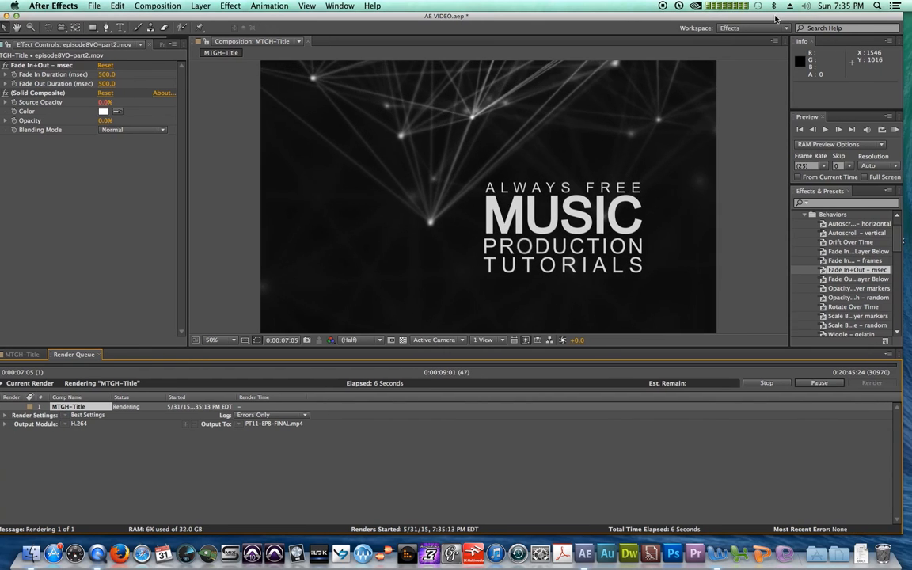
{"action": "left_click_drag", "start_coordinate": [899, 530], "coordinate": [668, 520]}
{"action": "left_click_drag", "start_coordinate": [505, 11], "coordinate": [529, 8]}
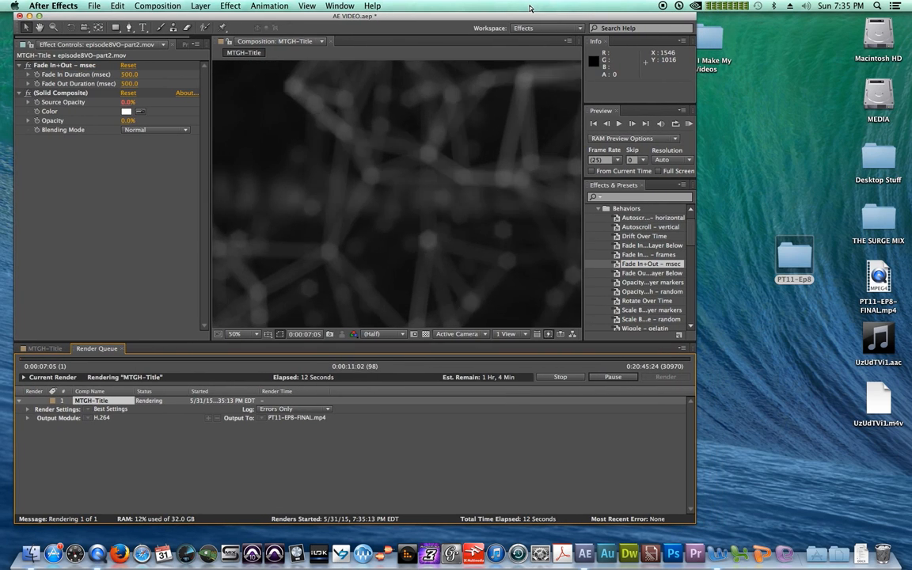